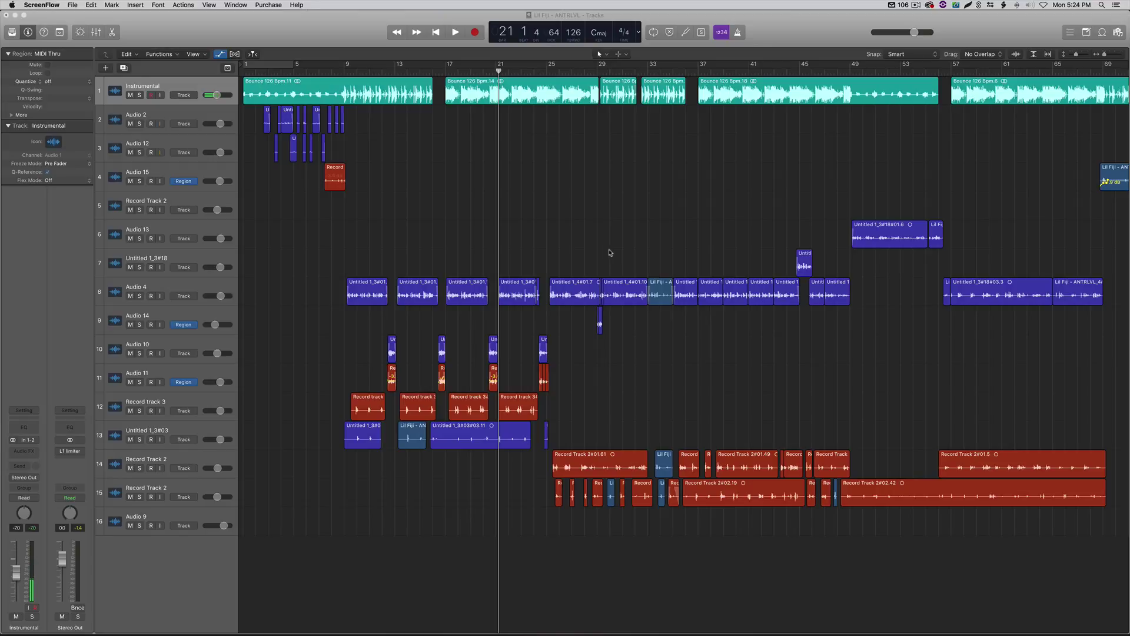
Play the song arrangement from bar 8 and stop at about bar 38
left_click(344, 71)
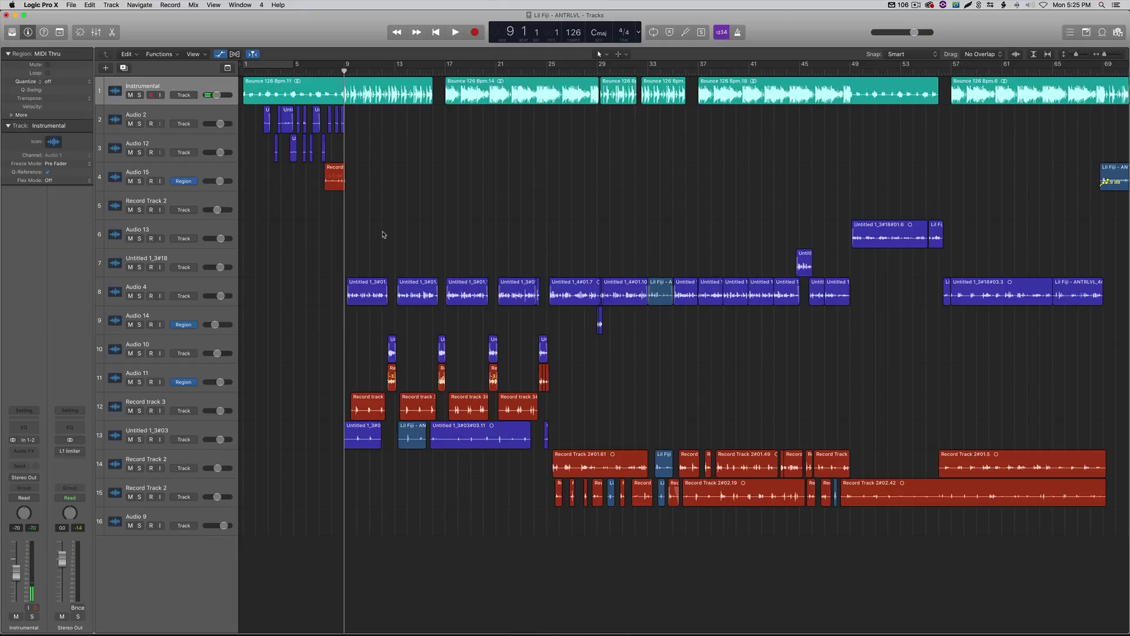
key("comma")
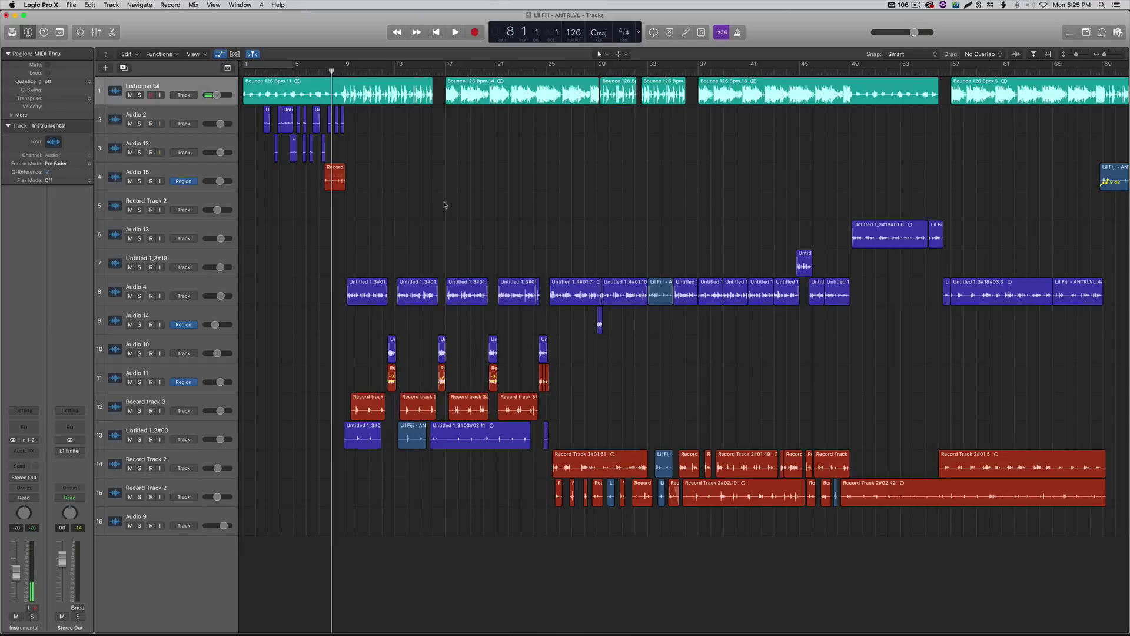
key("space")
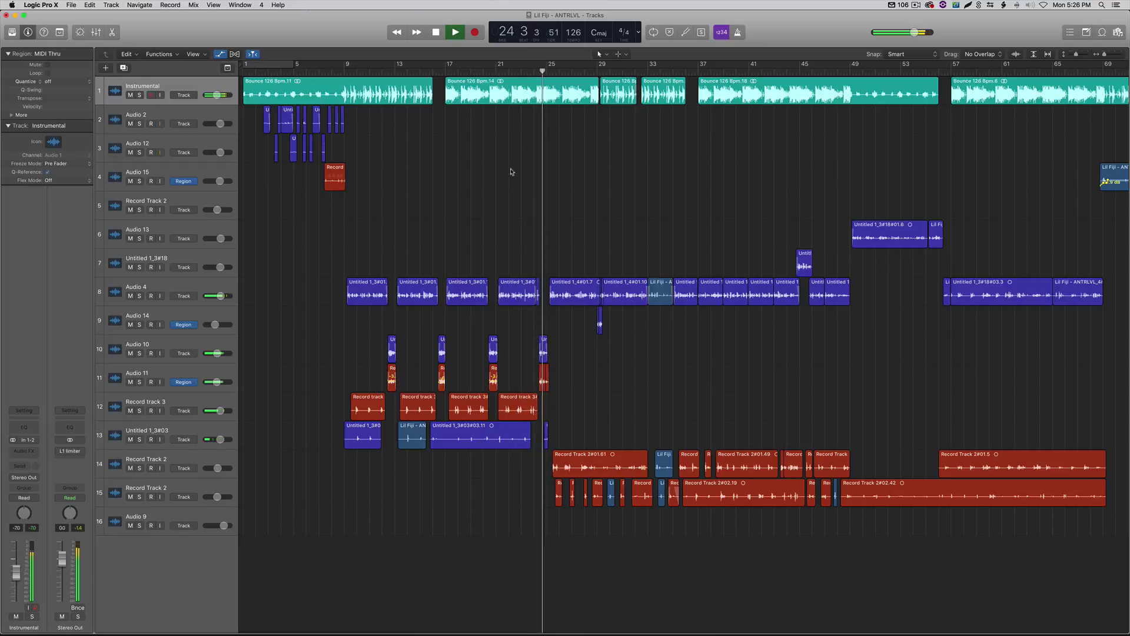
scroll(512, 172, "right", 2)
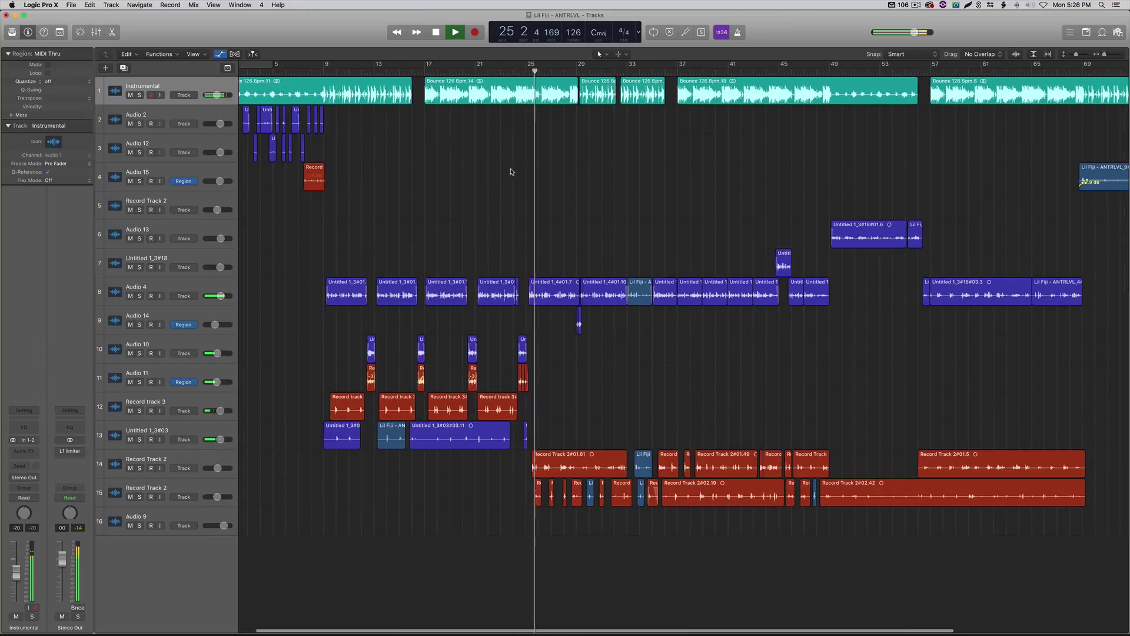
scroll(511, 172, "right", 4)
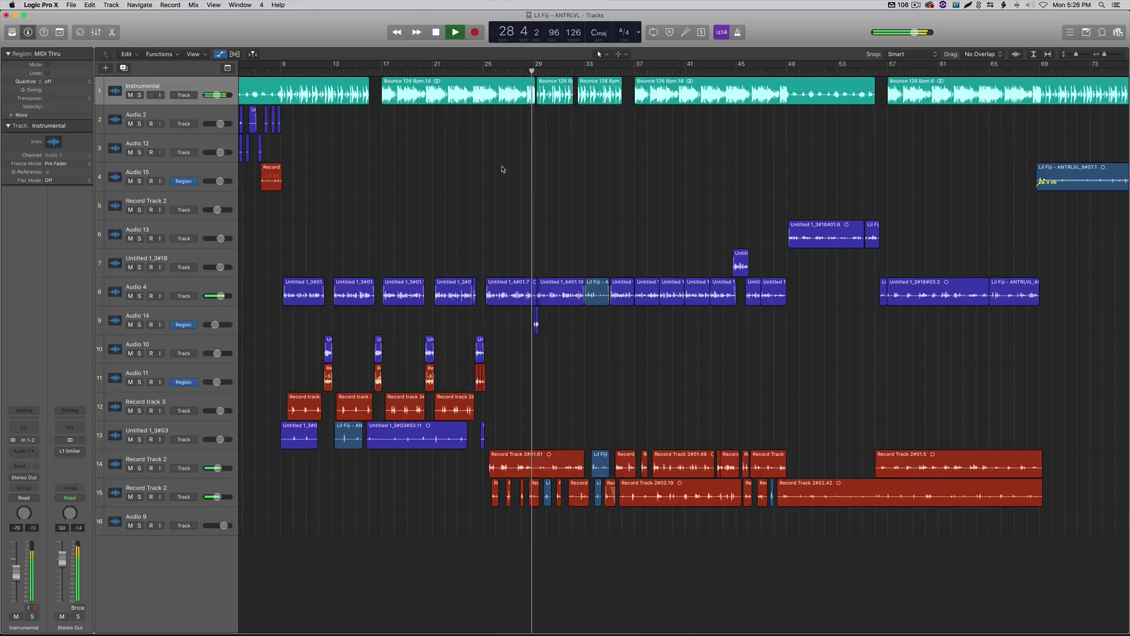
scroll(502, 169, "right", 2)
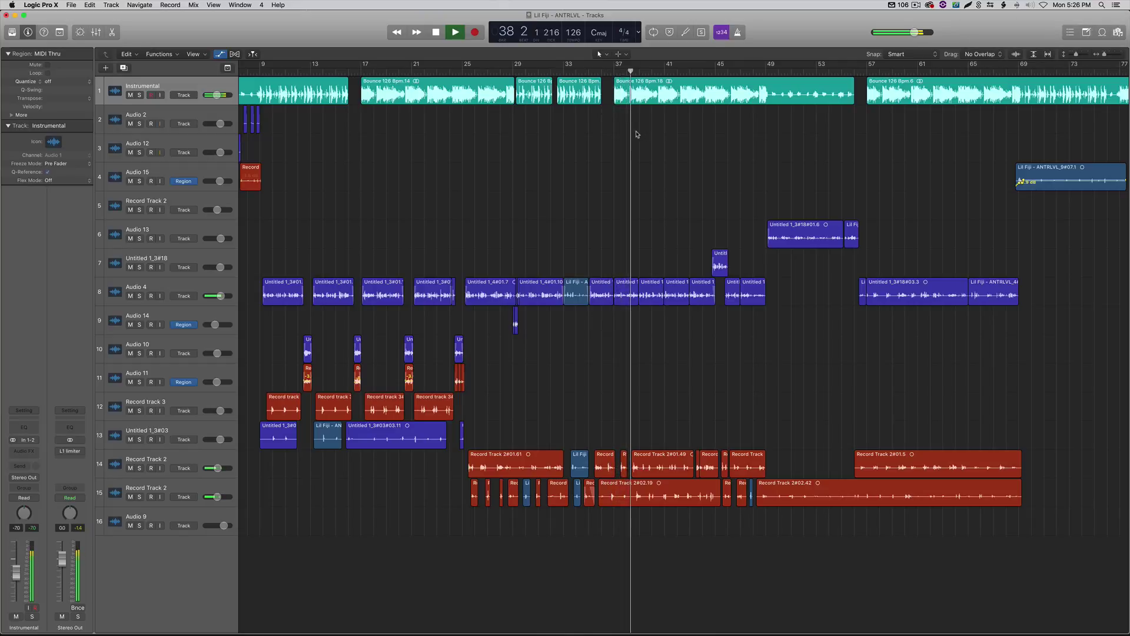
key("space")
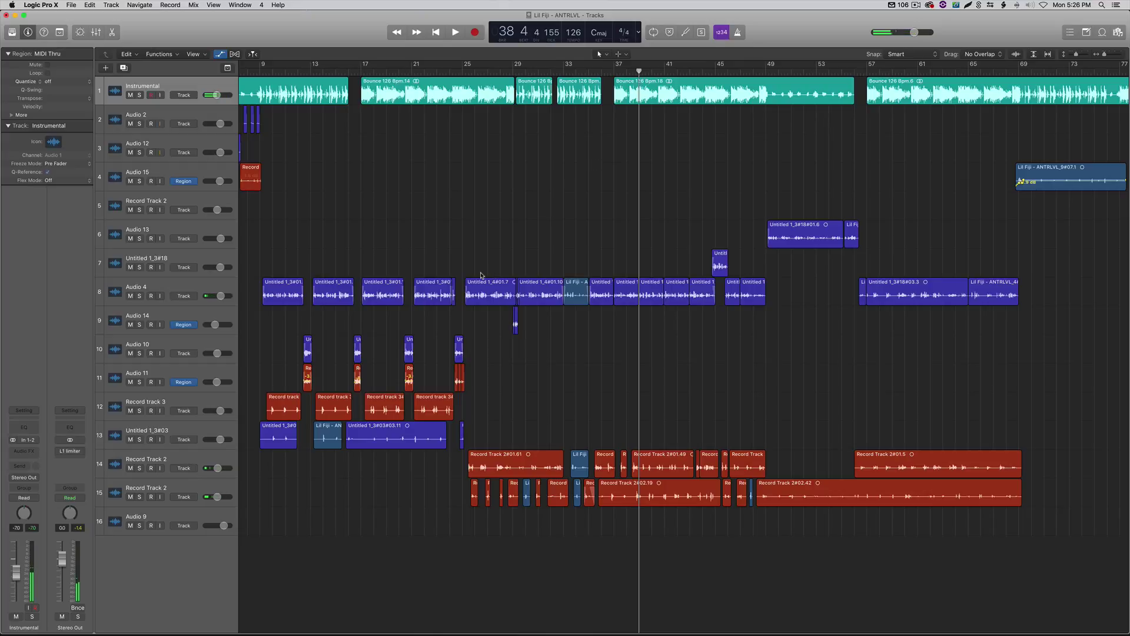
Switch to Finder, preview the FENDI FACE MP3 from the Desktop folder as an audio comparison, and return to Logic Pro X
mouse_move(327, 633)
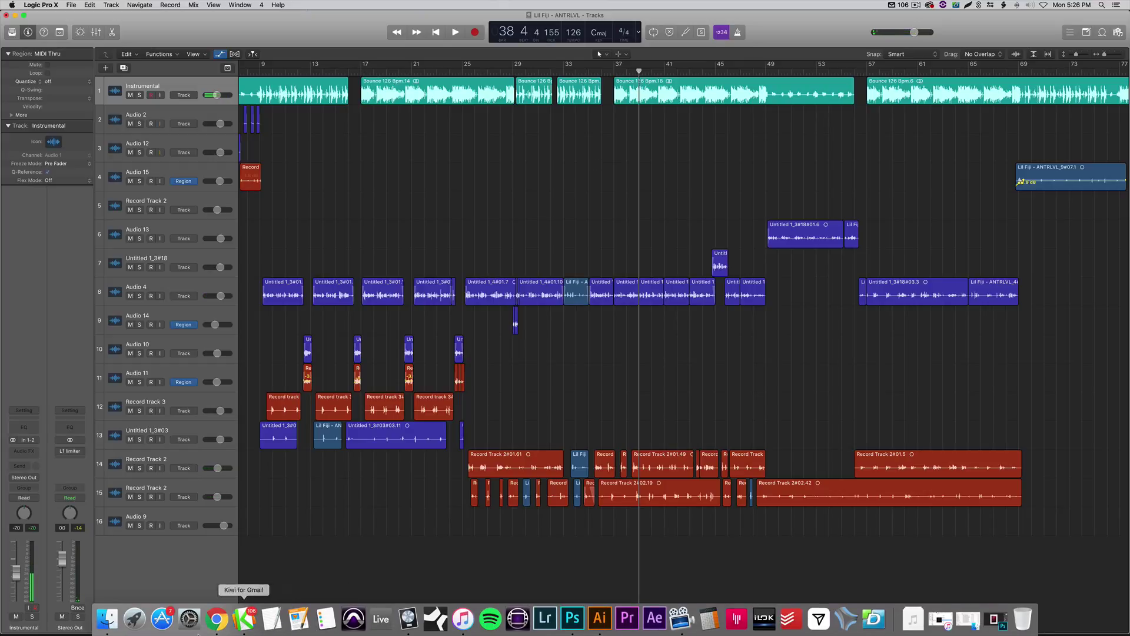
left_click(108, 620)
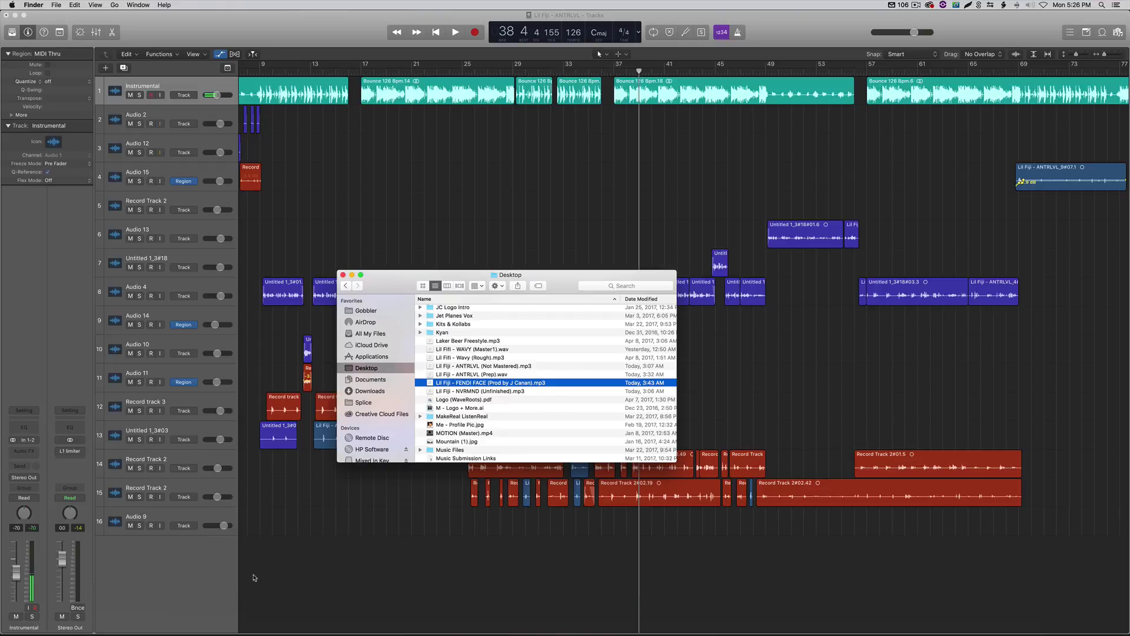
left_click(457, 392)
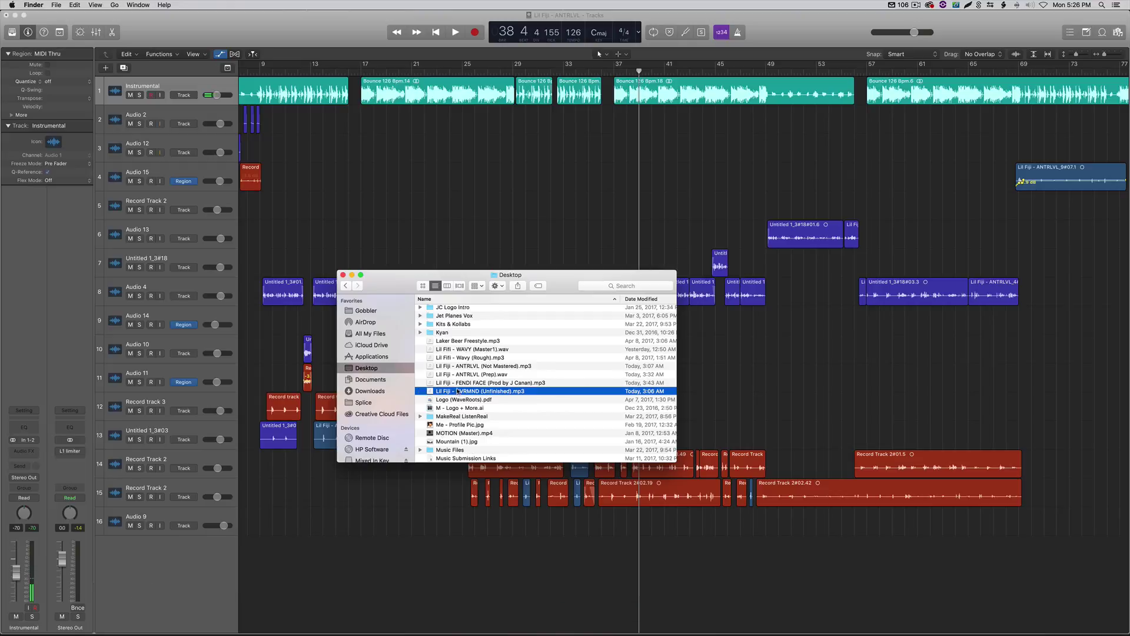
left_click(459, 384)
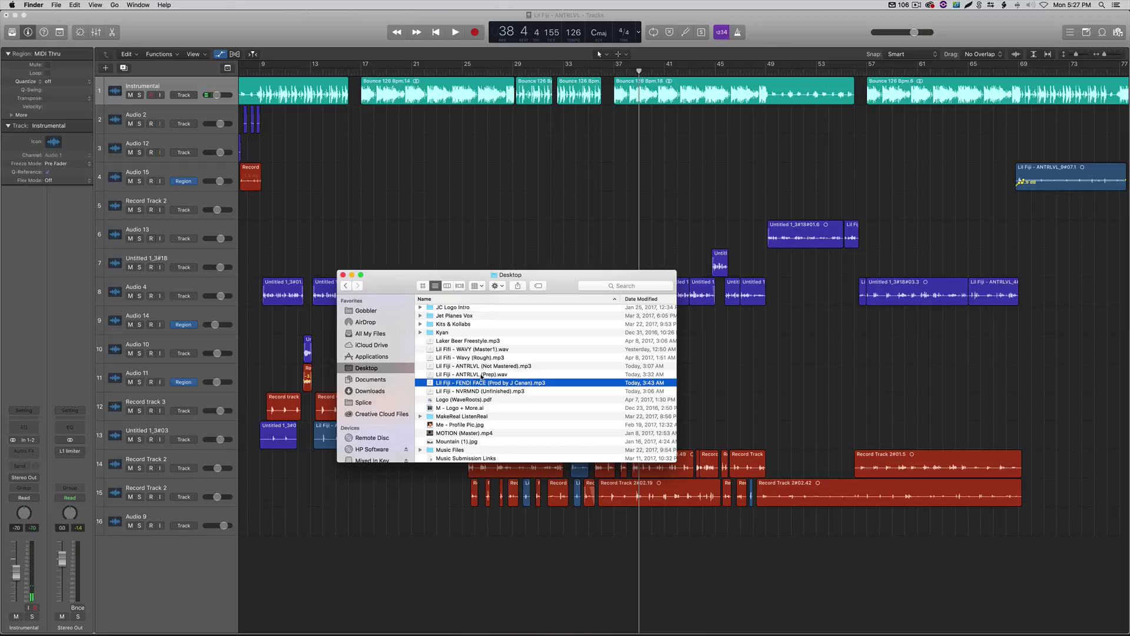
key("space")
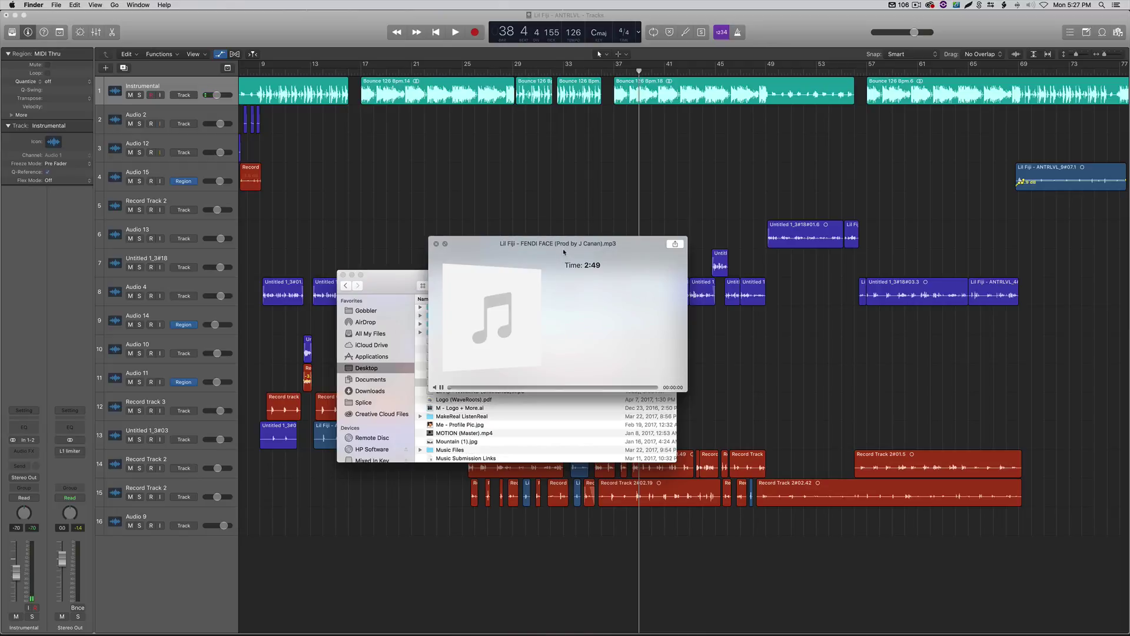
left_click_drag(564, 264, 468, 364)
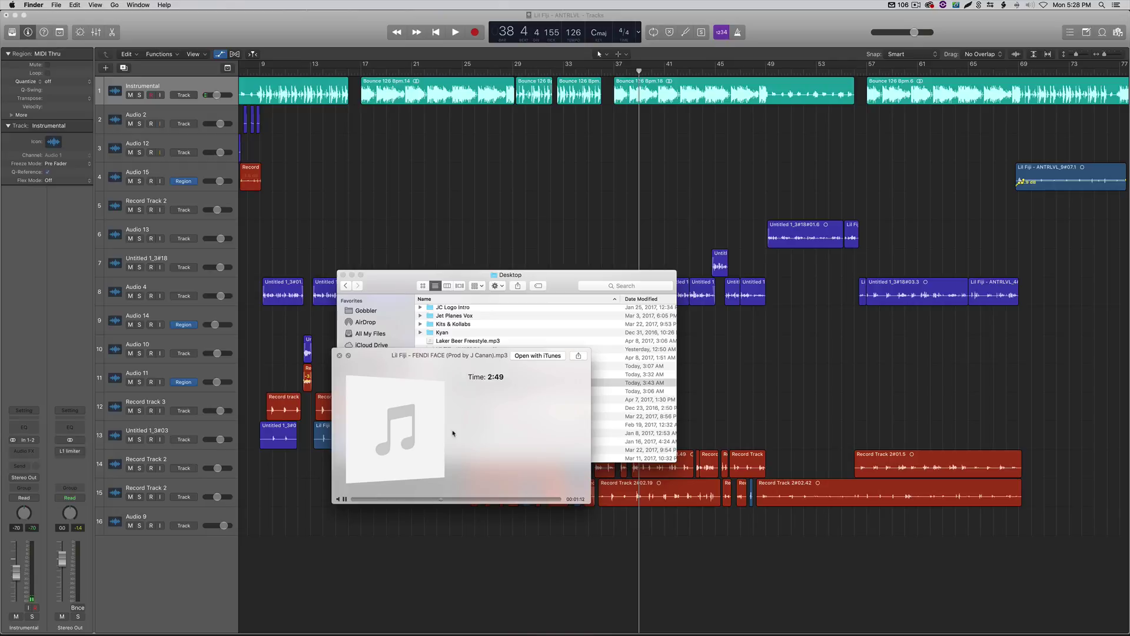
key("space")
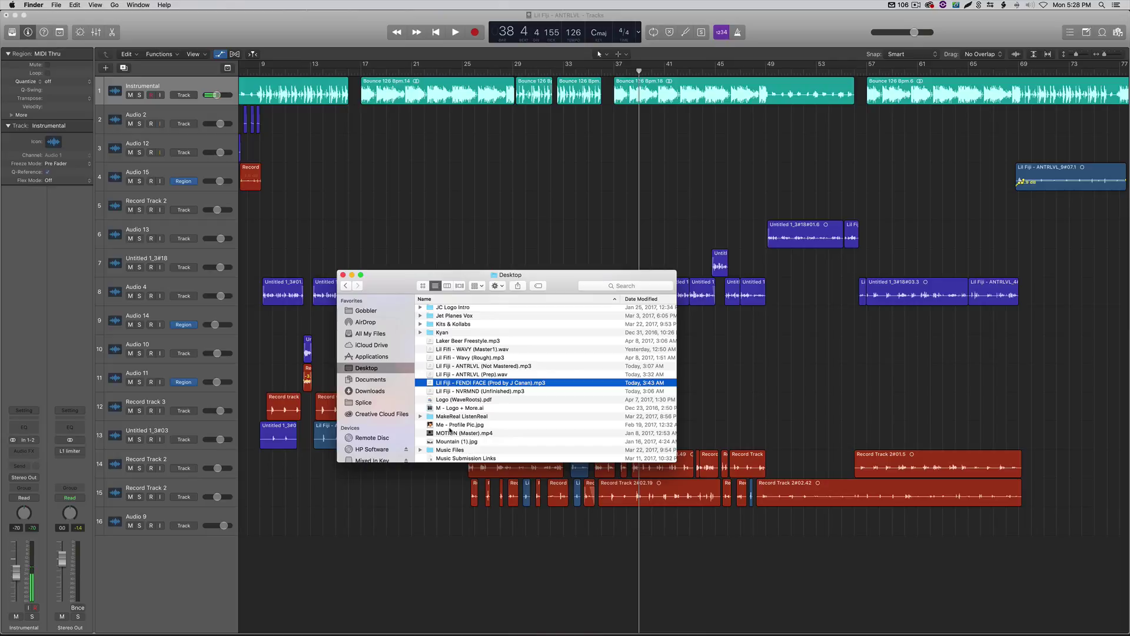
left_click(389, 497)
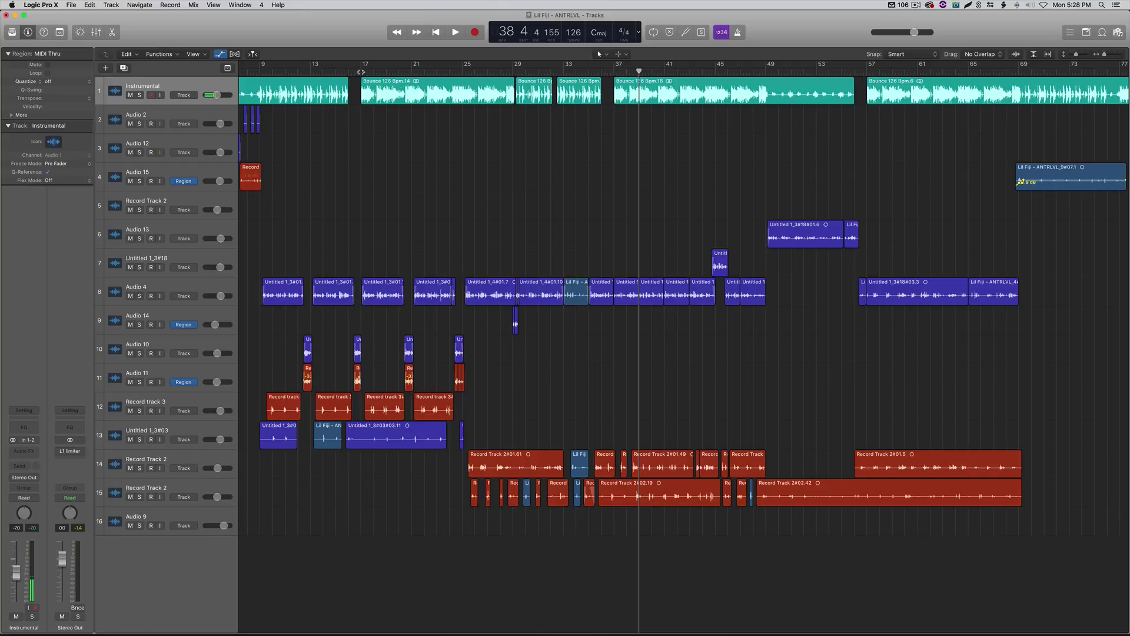
Place the playhead at bar 17 and remove the L1 limiter plug-in from the Stereo Out channel
left_click(360, 72)
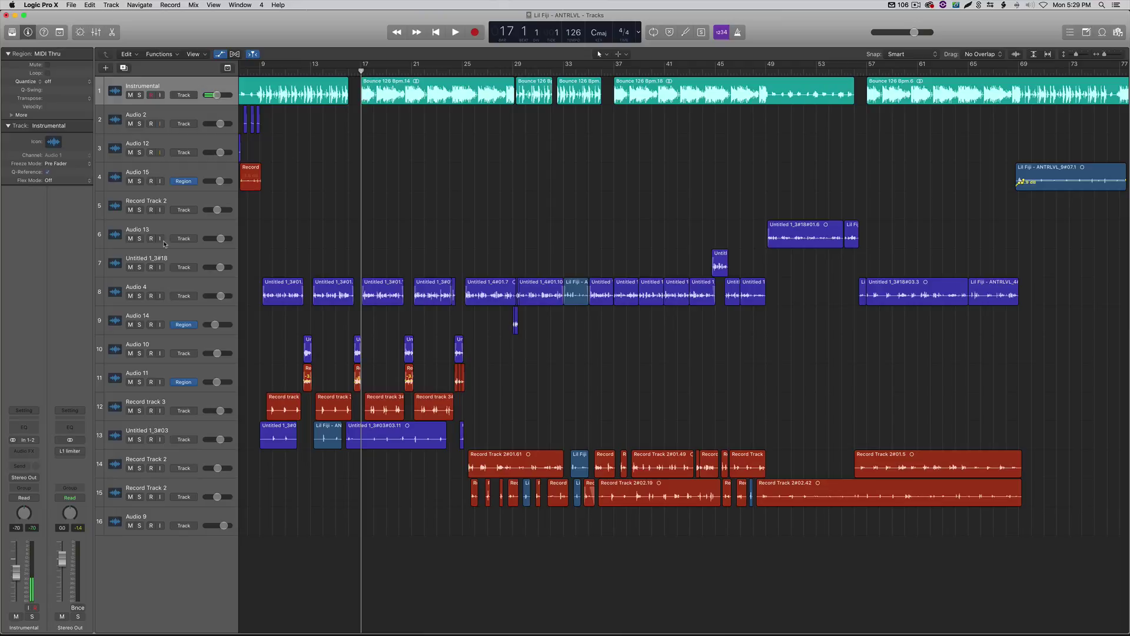
left_click(80, 454)
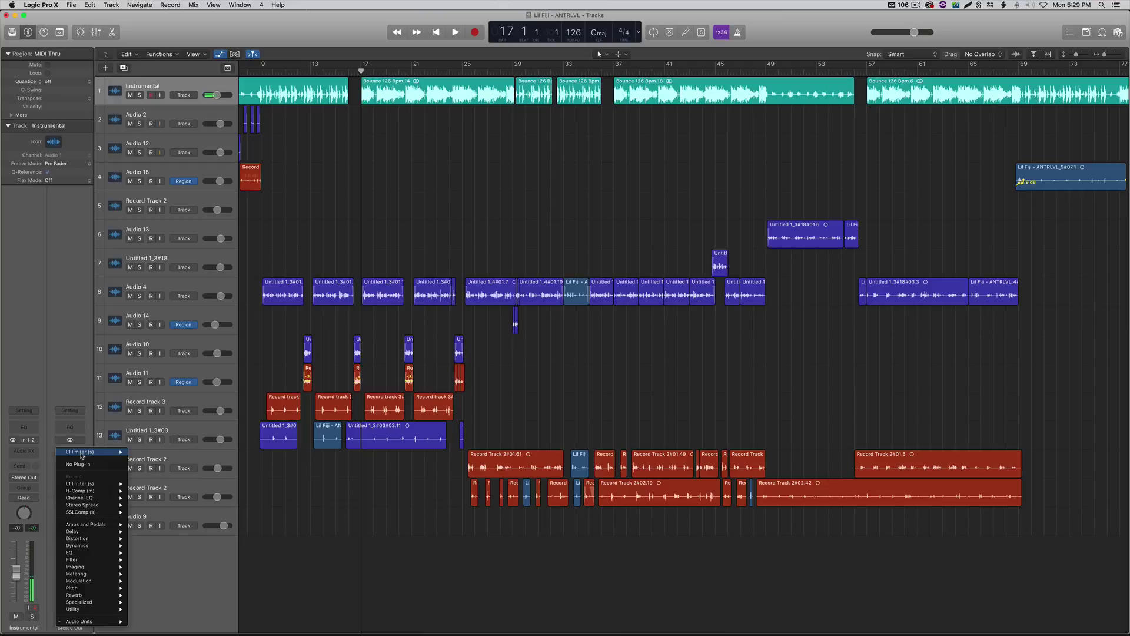
left_click(83, 465)
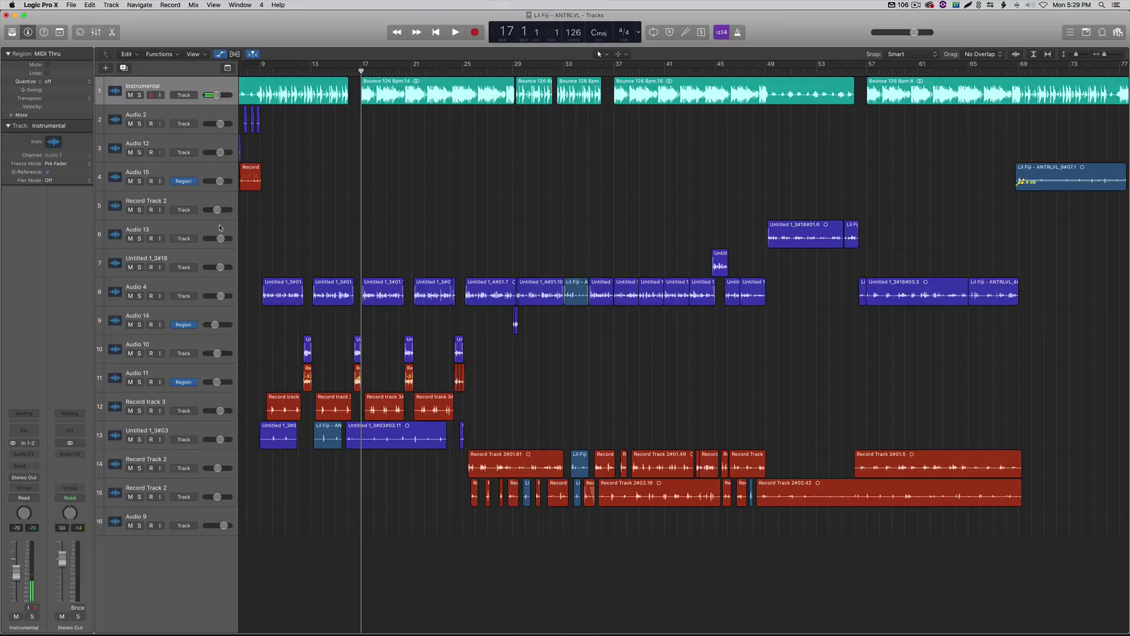
Play the mix from bar 17 to about bar 21 with no plug-in on the Stereo Out, selecting the Instrumental track's regions midway
key("space")
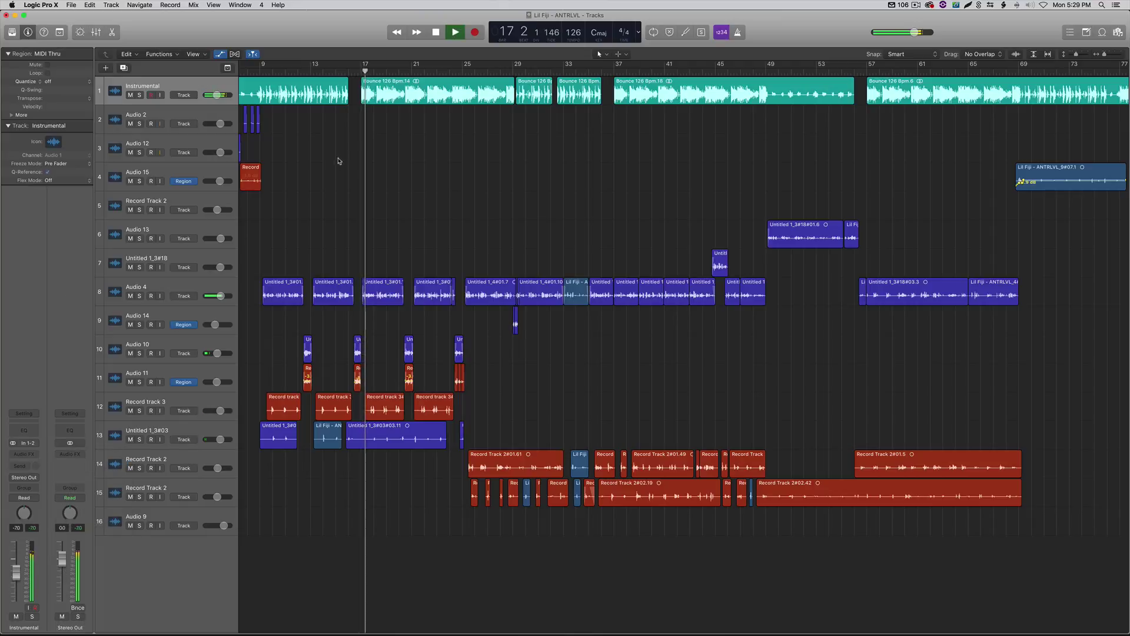
left_click(181, 89)
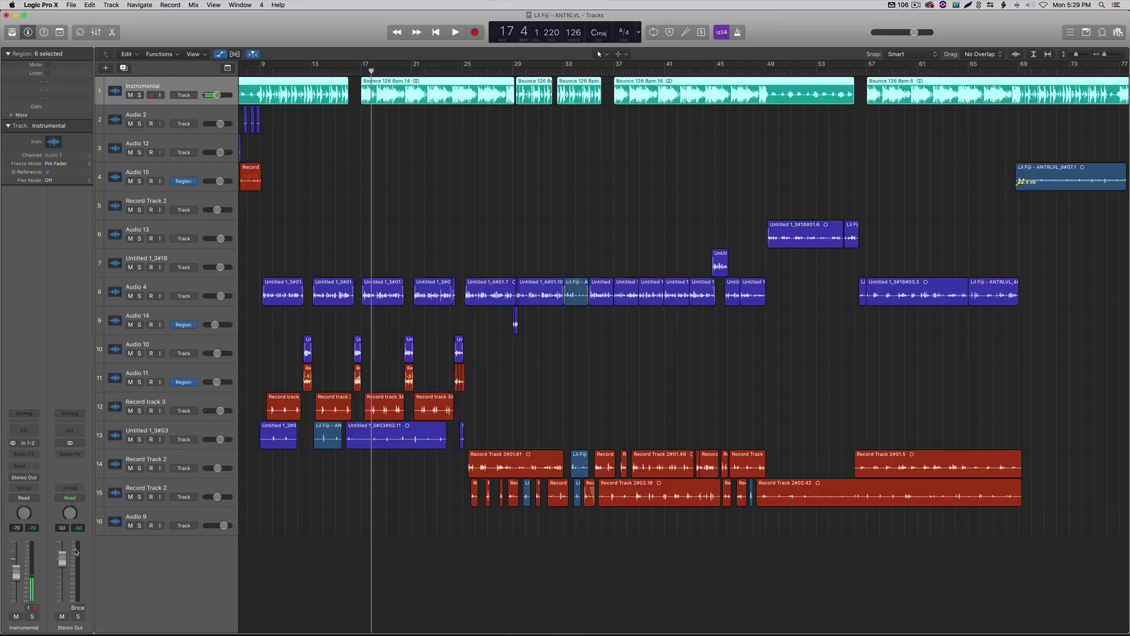
key("space")
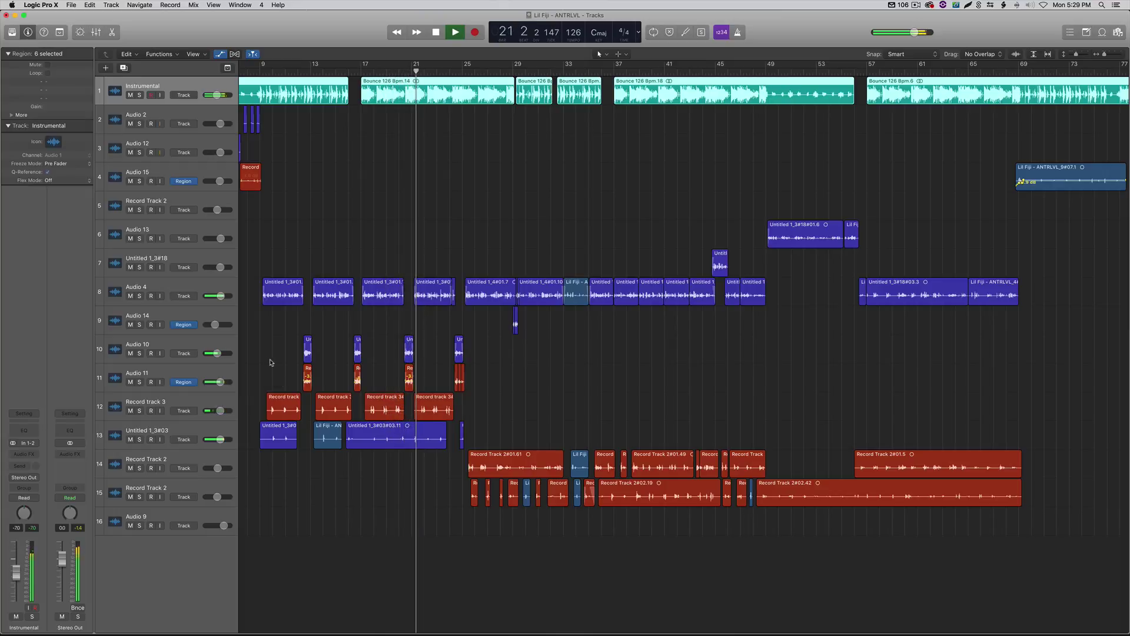
key("space")
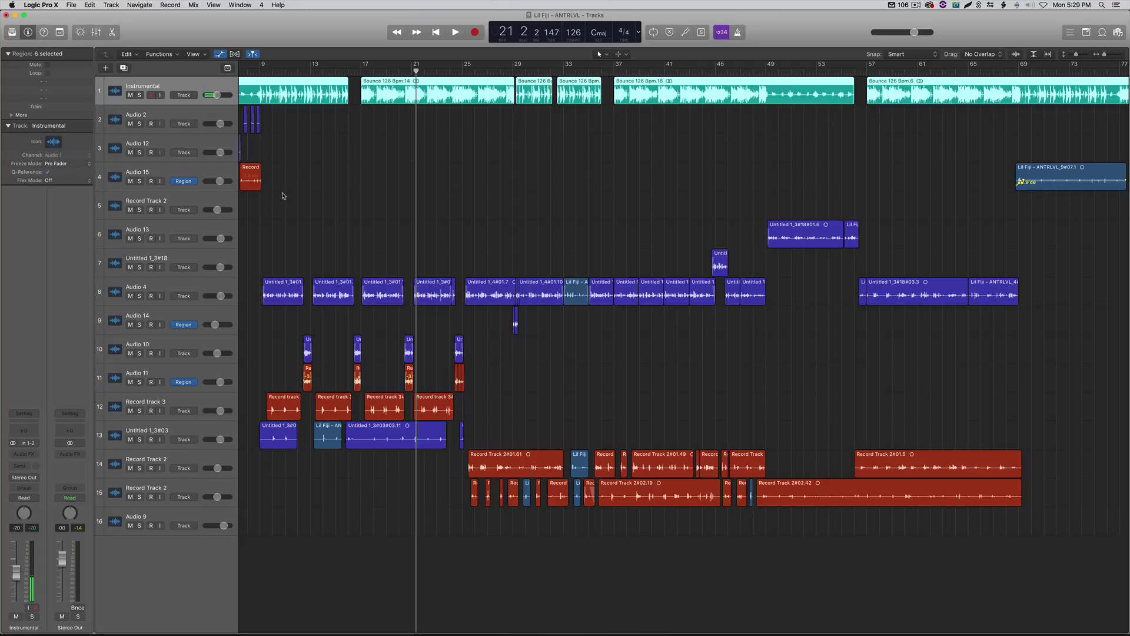
Move the playhead back to the start of bar 17
scroll(341, 169, "left", 3)
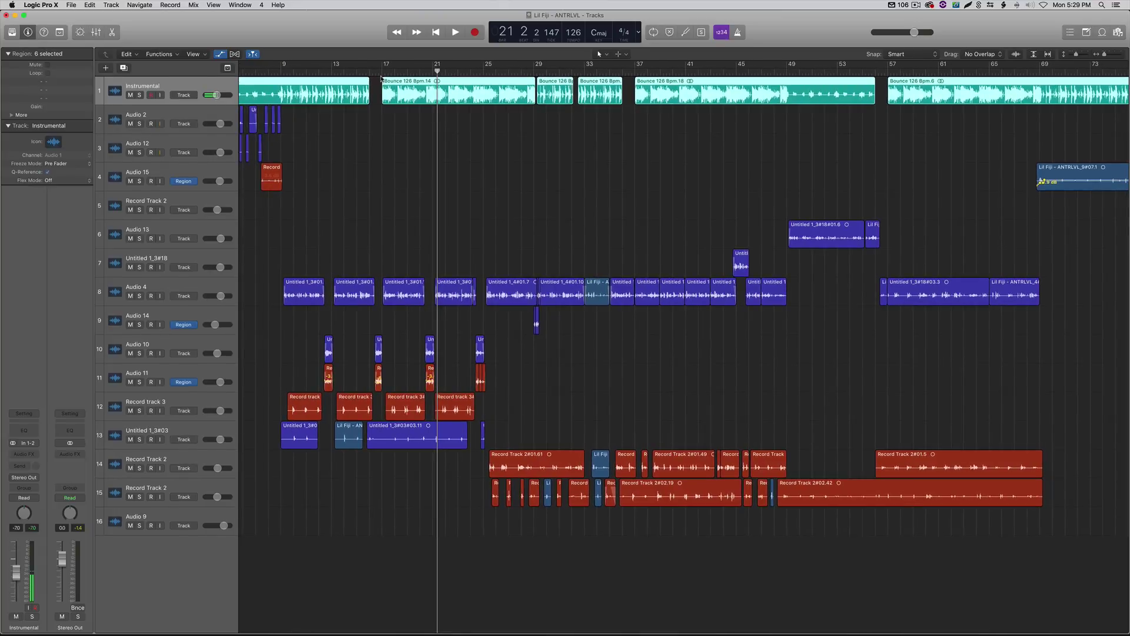
left_click(383, 73)
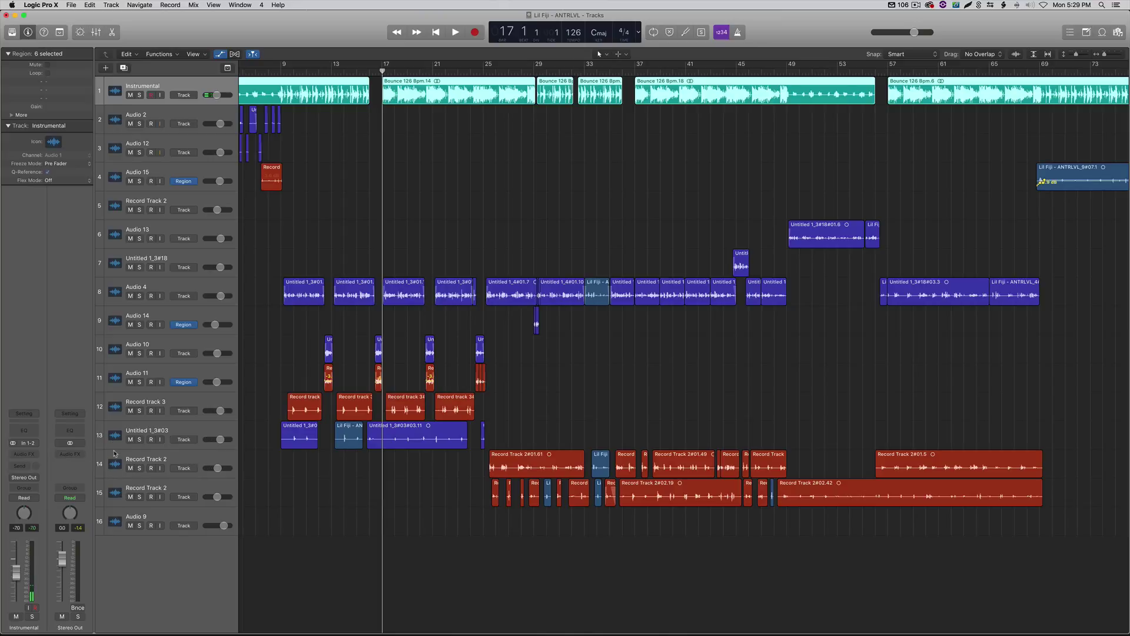
Look through the Waves Audio Units plug-ins available for the empty Stereo Out insert, down to the SSL plug-ins, and leave the insert empty
left_click(70, 454)
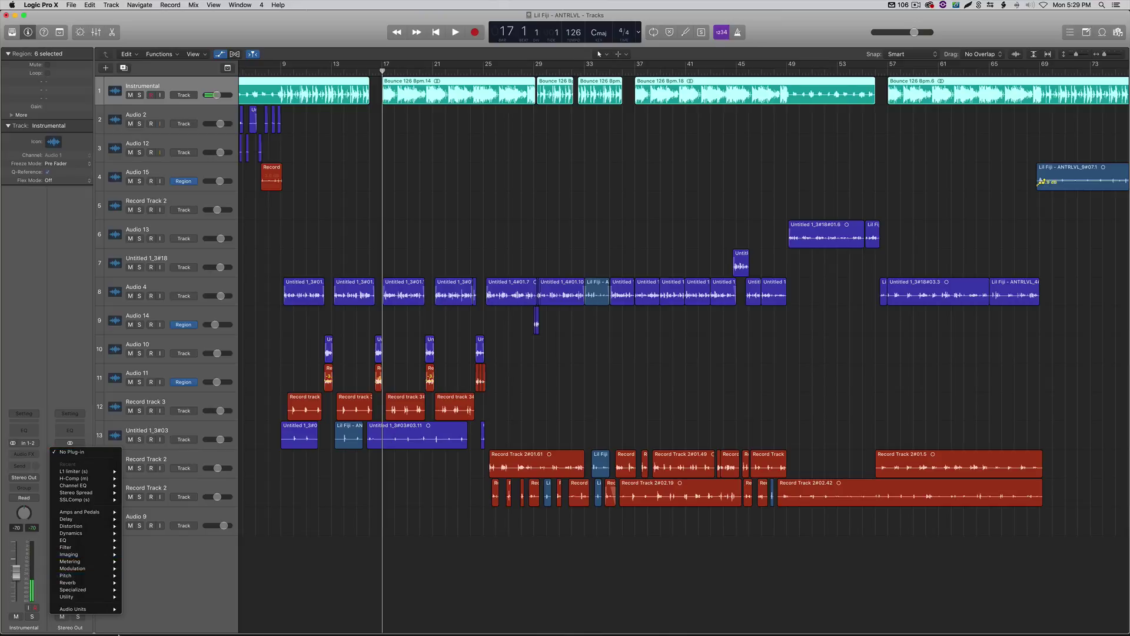
mouse_move(115, 609)
mouse_move(165, 614)
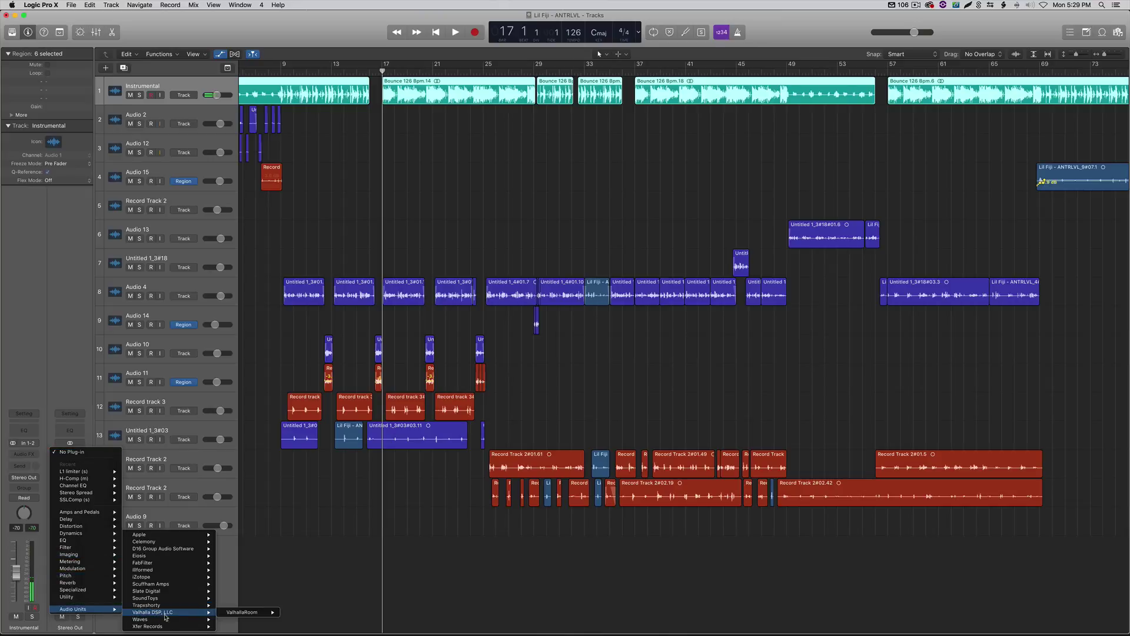
mouse_move(265, 524)
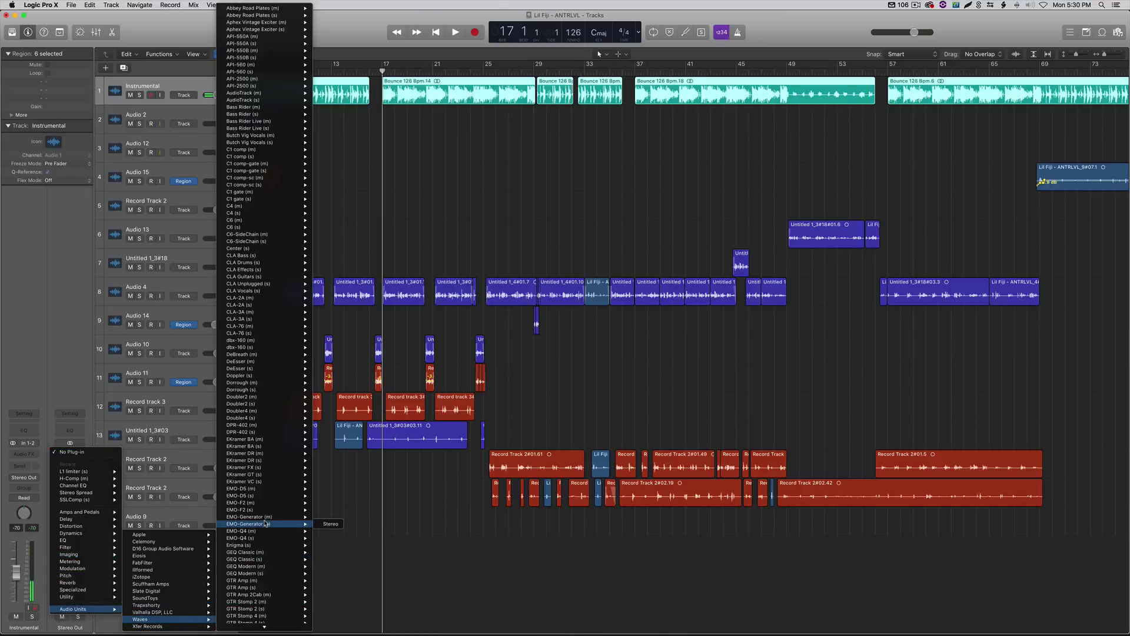
mouse_move(274, 190)
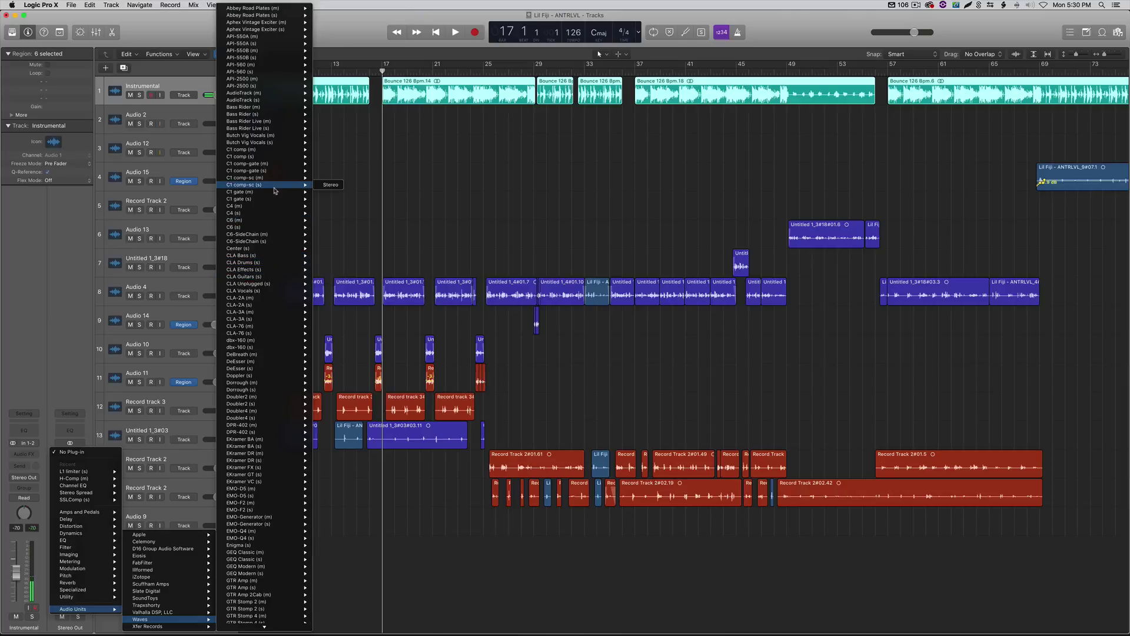
mouse_move(265, 293)
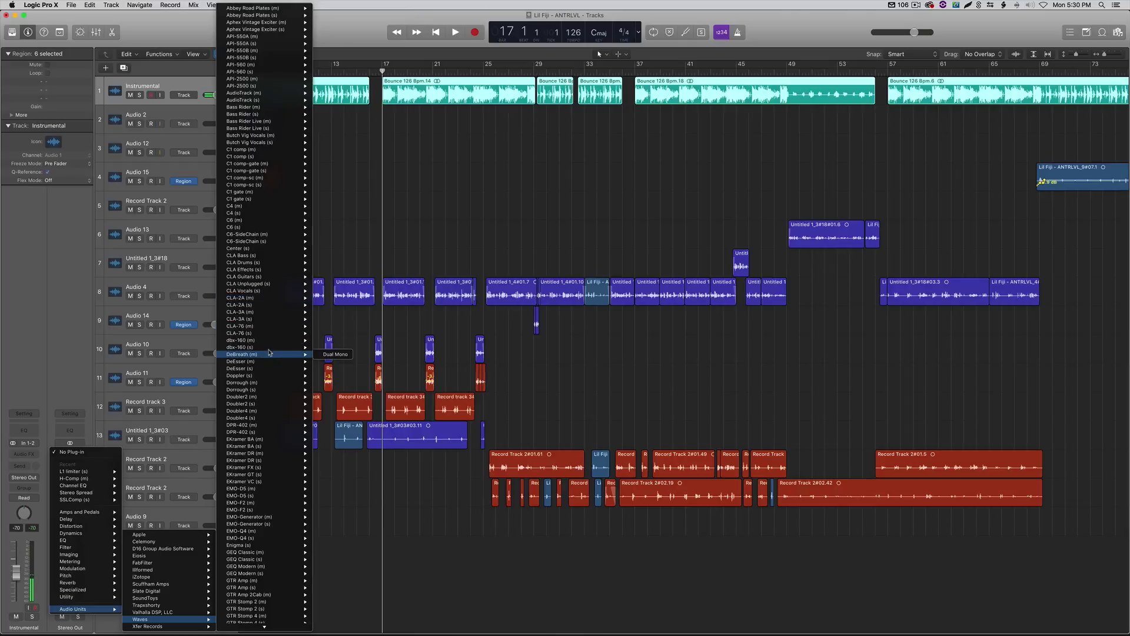
mouse_move(265, 230)
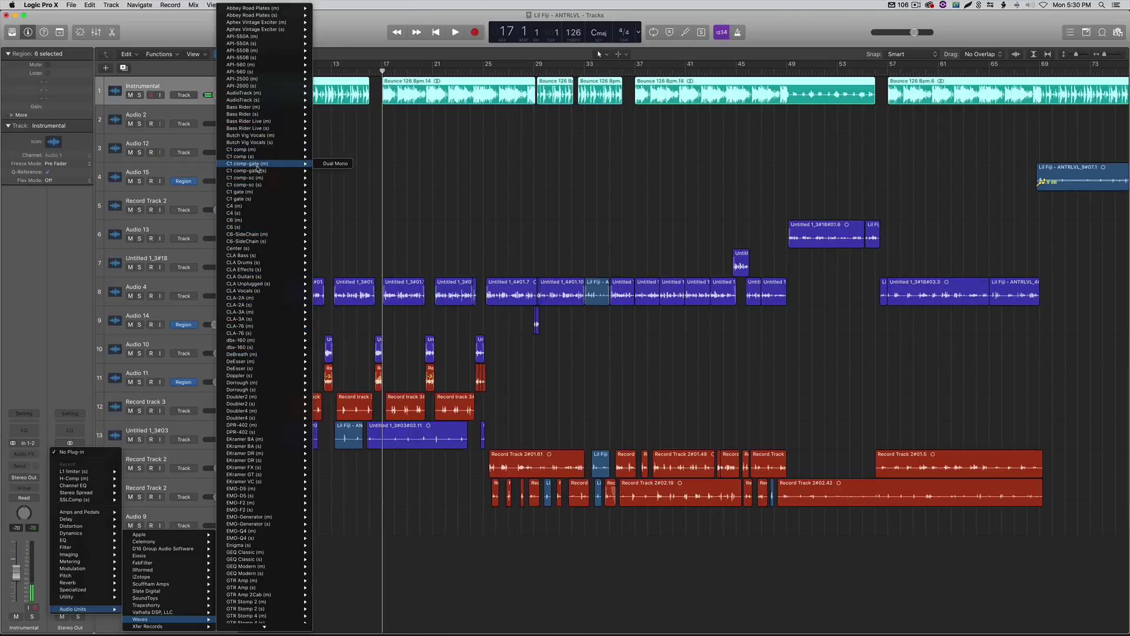
mouse_move(264, 250)
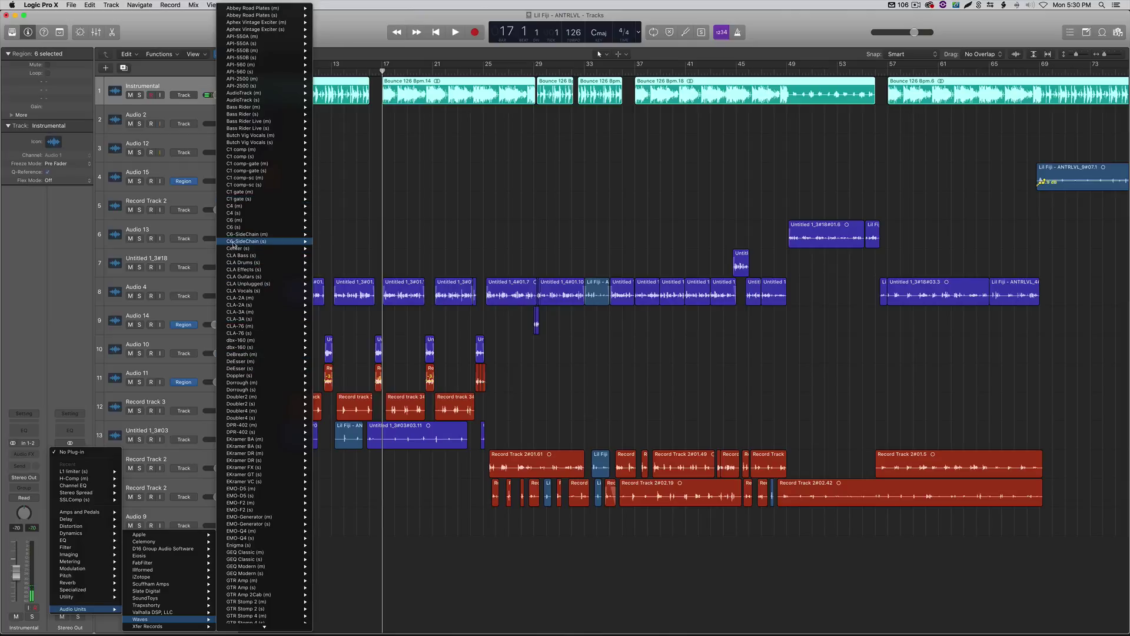
mouse_move(257, 157)
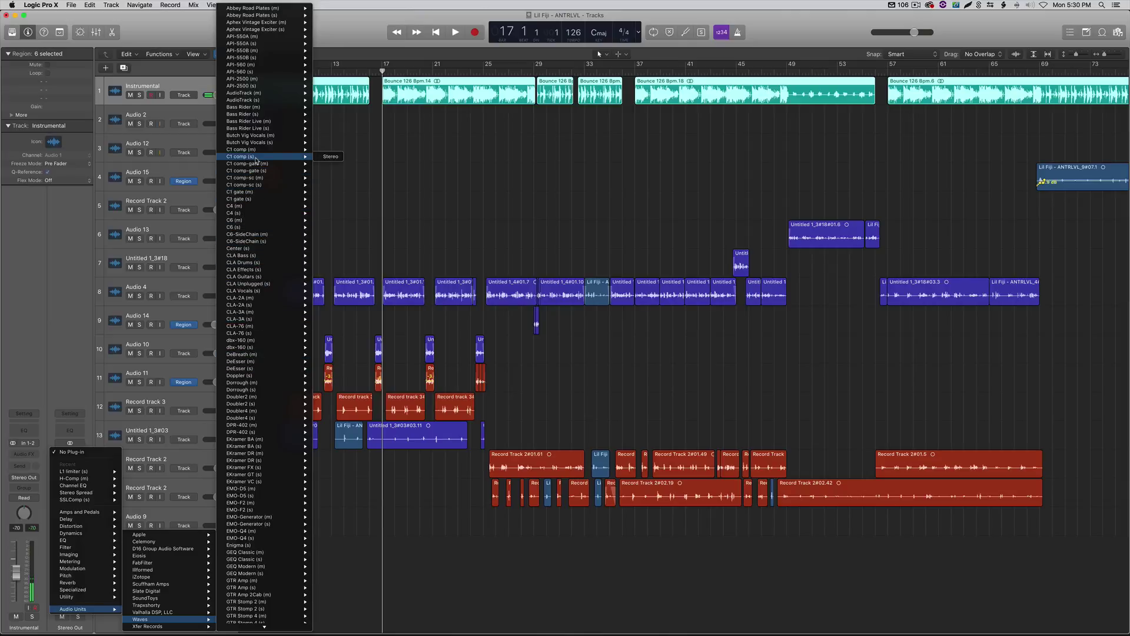
mouse_move(253, 185)
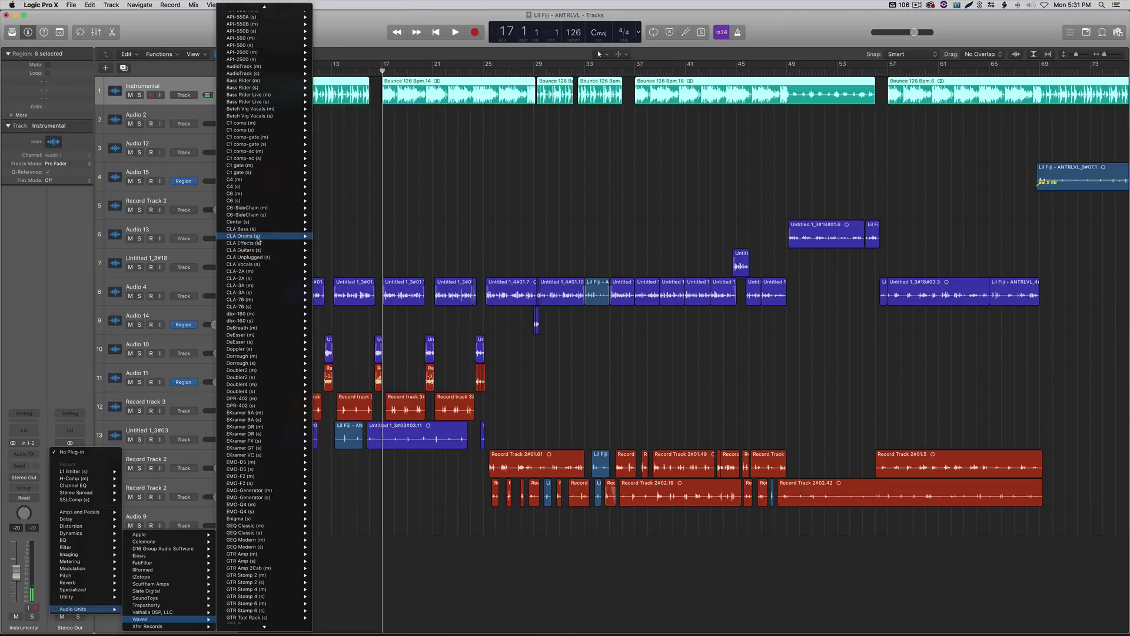
scroll(258, 241, "down", 2)
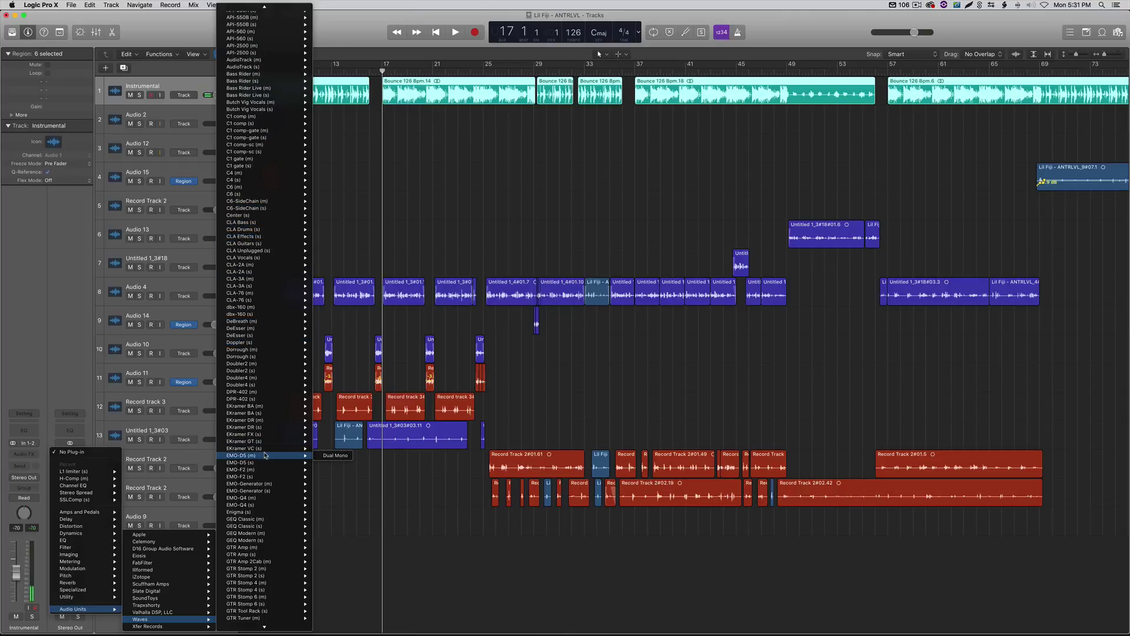
scroll(265, 454, "down", 3)
scroll(265, 454, "down", 12)
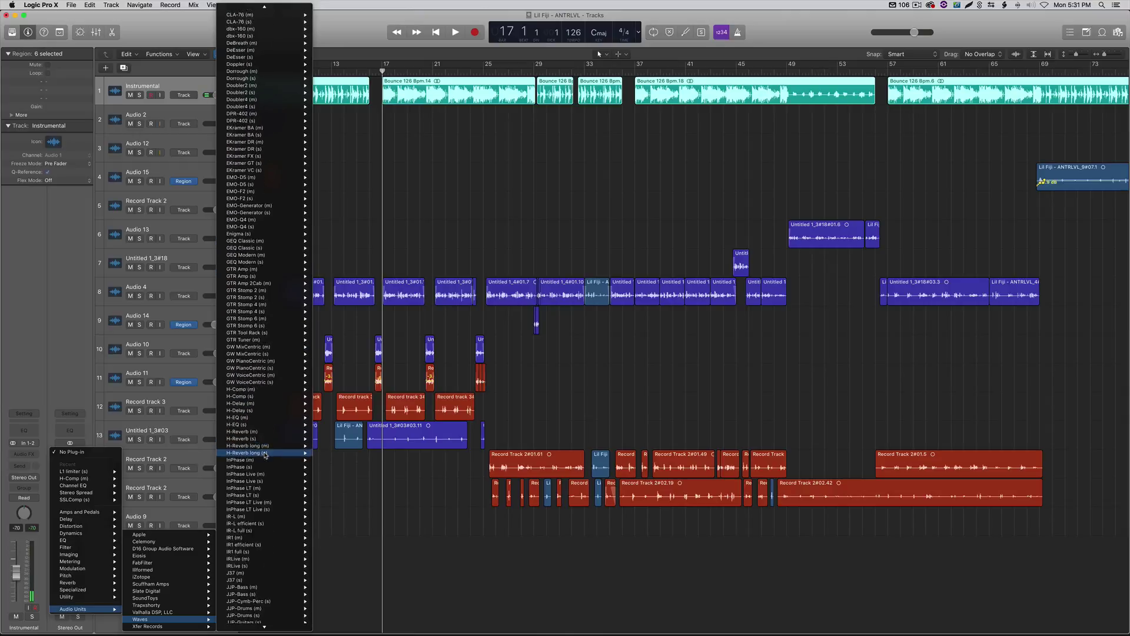
scroll(264, 454, "down", 2)
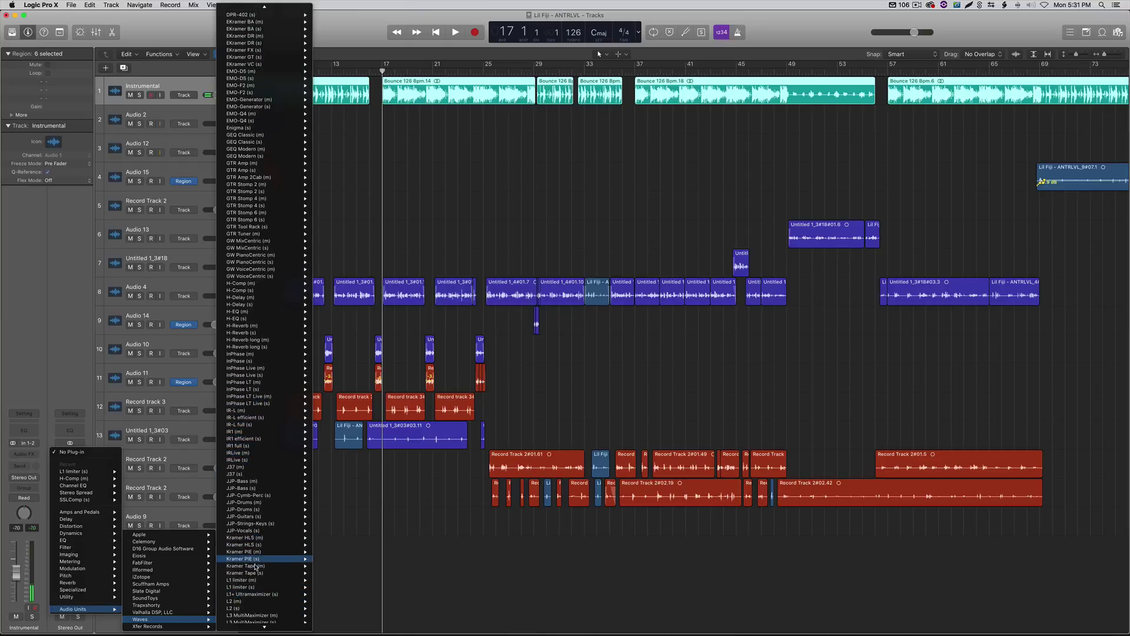
scroll(256, 567, "down", 3)
scroll(256, 567, "down", 3)
mouse_move(255, 567)
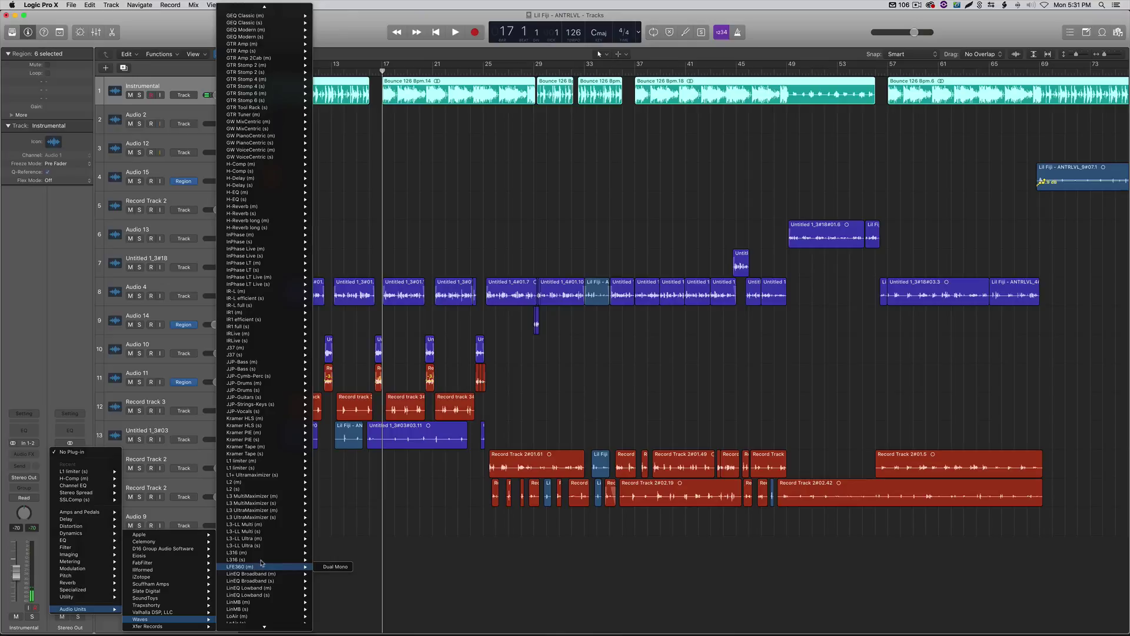
scroll(262, 563, "down", 6)
scroll(262, 564, "down", 3)
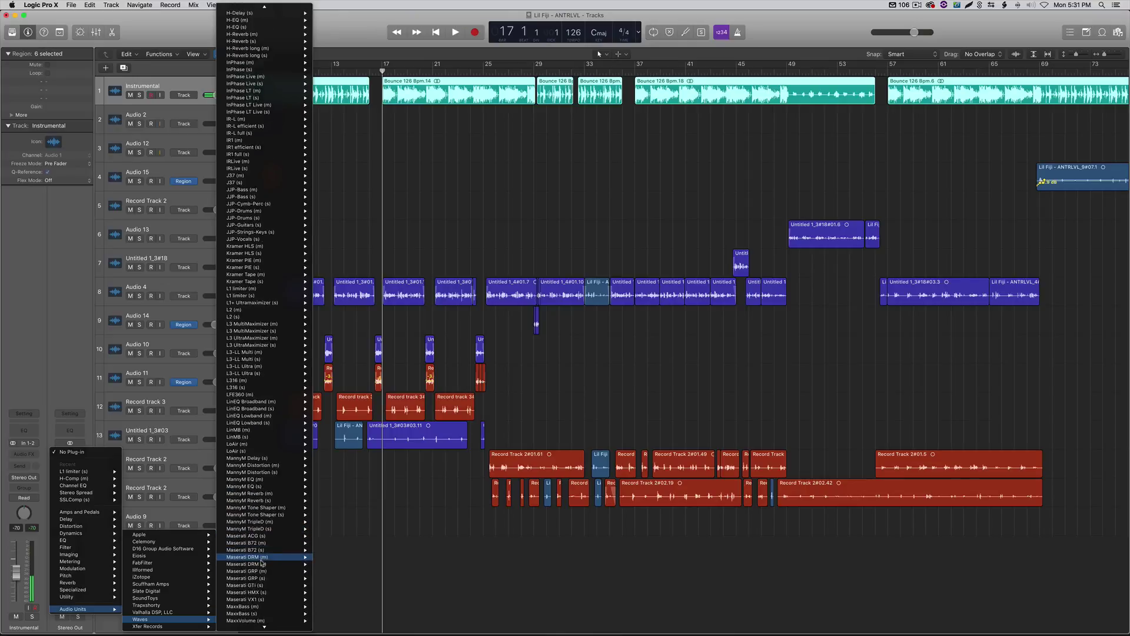
scroll(262, 563, "down", 10)
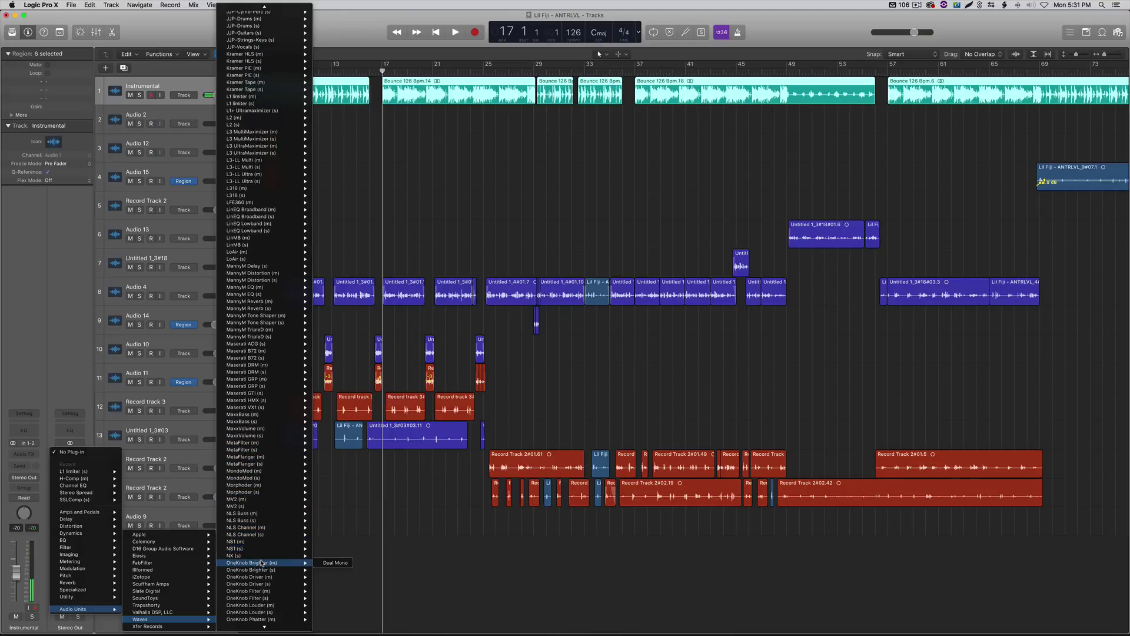
scroll(262, 564, "down", 12)
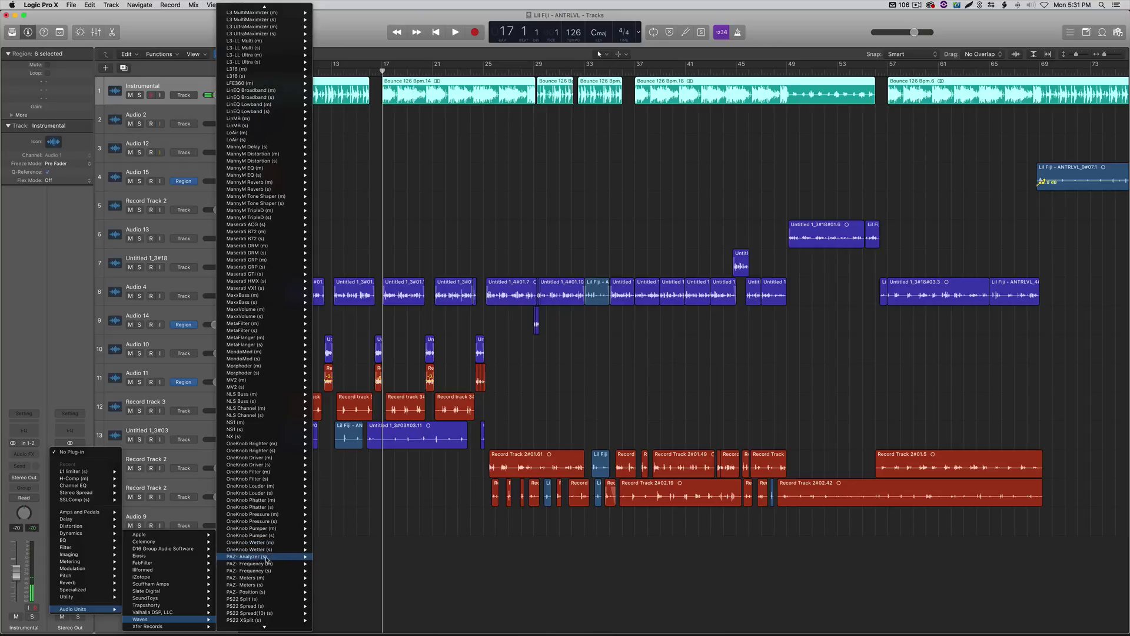
scroll(266, 542, "down", 6)
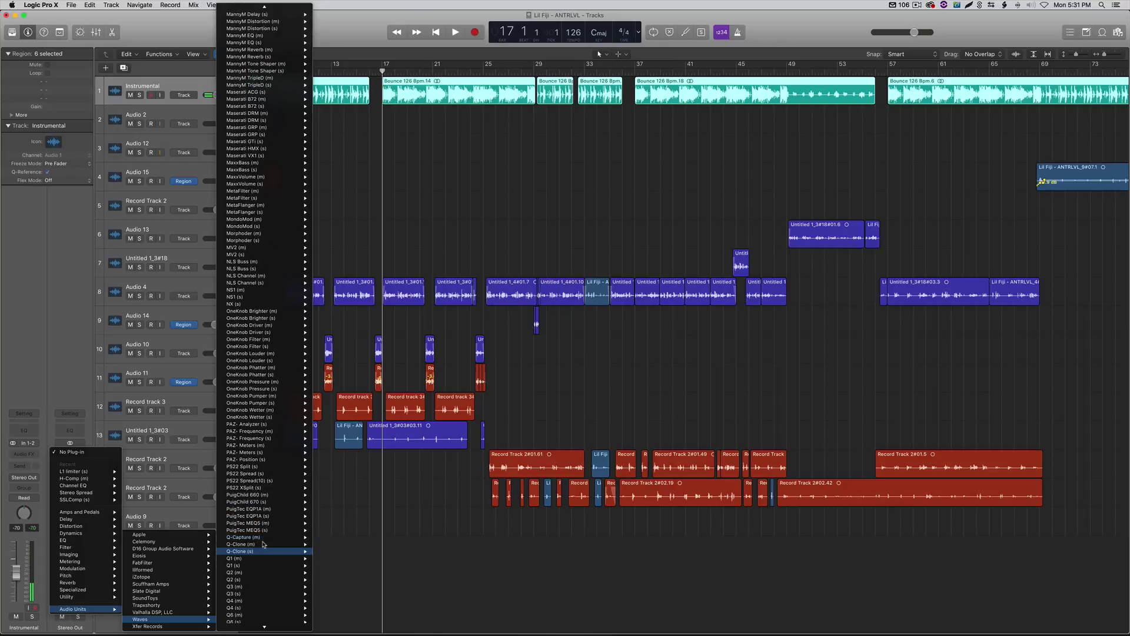
scroll(263, 544, "down", 11)
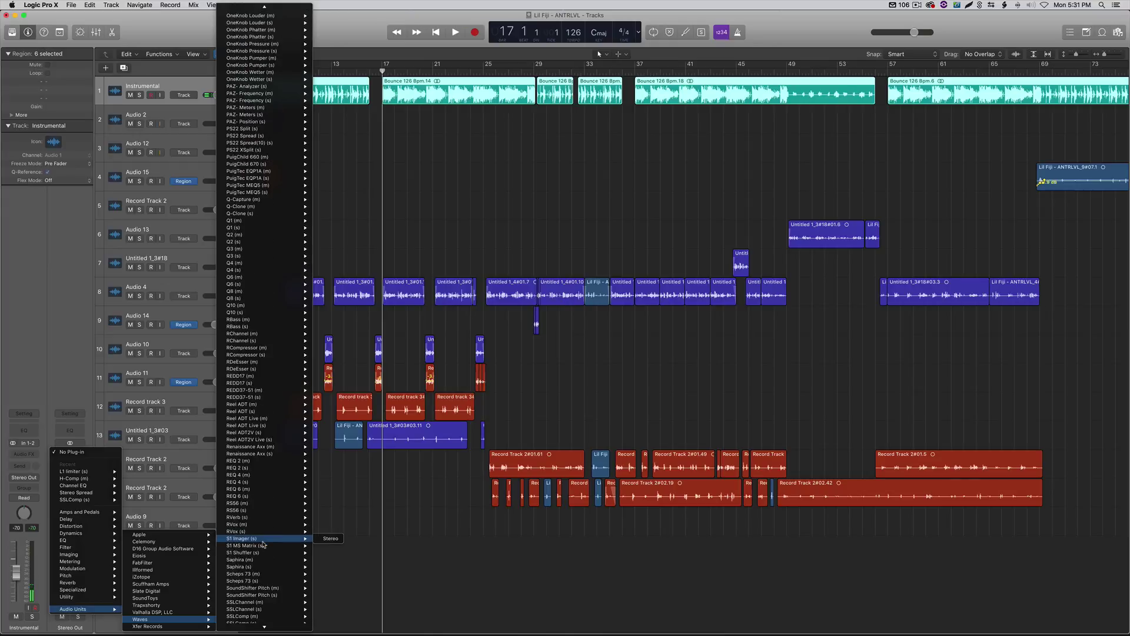
mouse_move(275, 507)
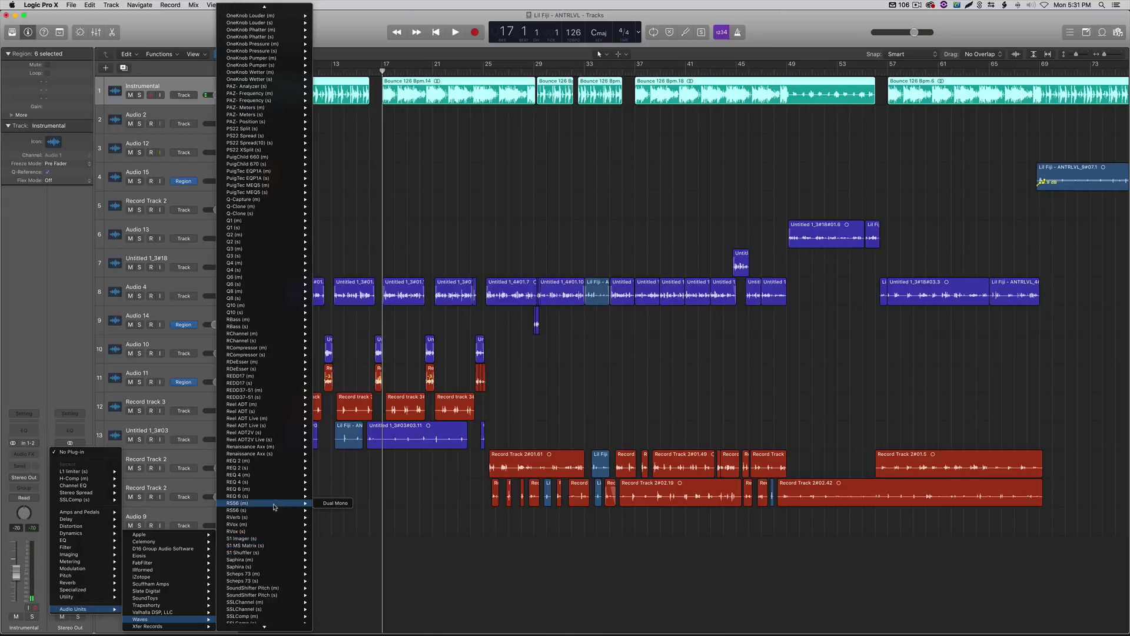
scroll(269, 487, "down", 2)
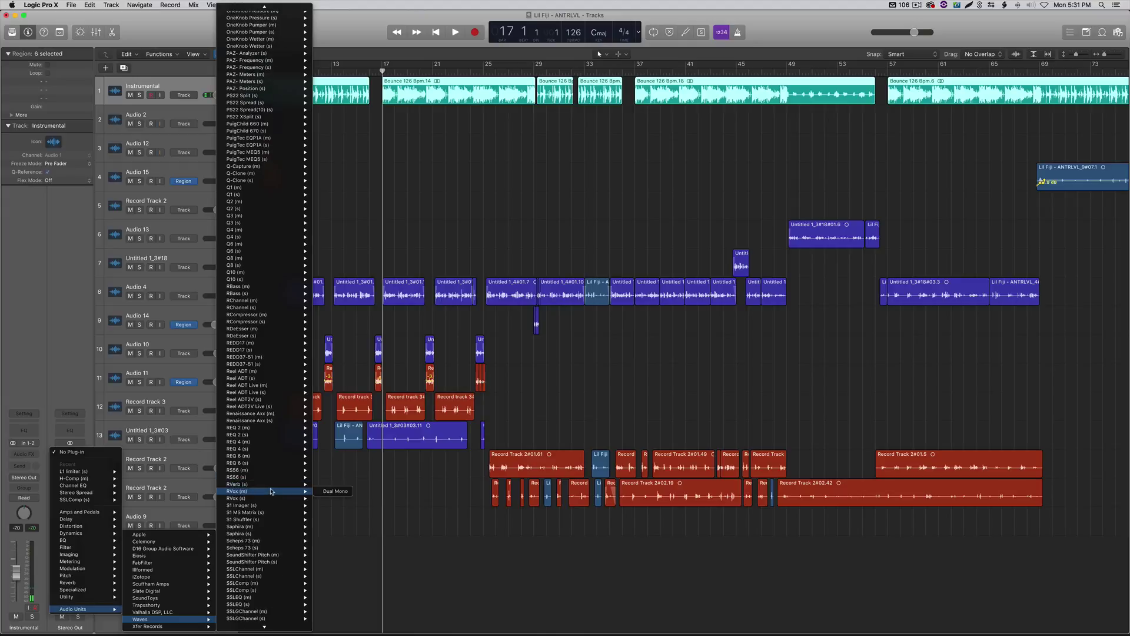
mouse_move(262, 483)
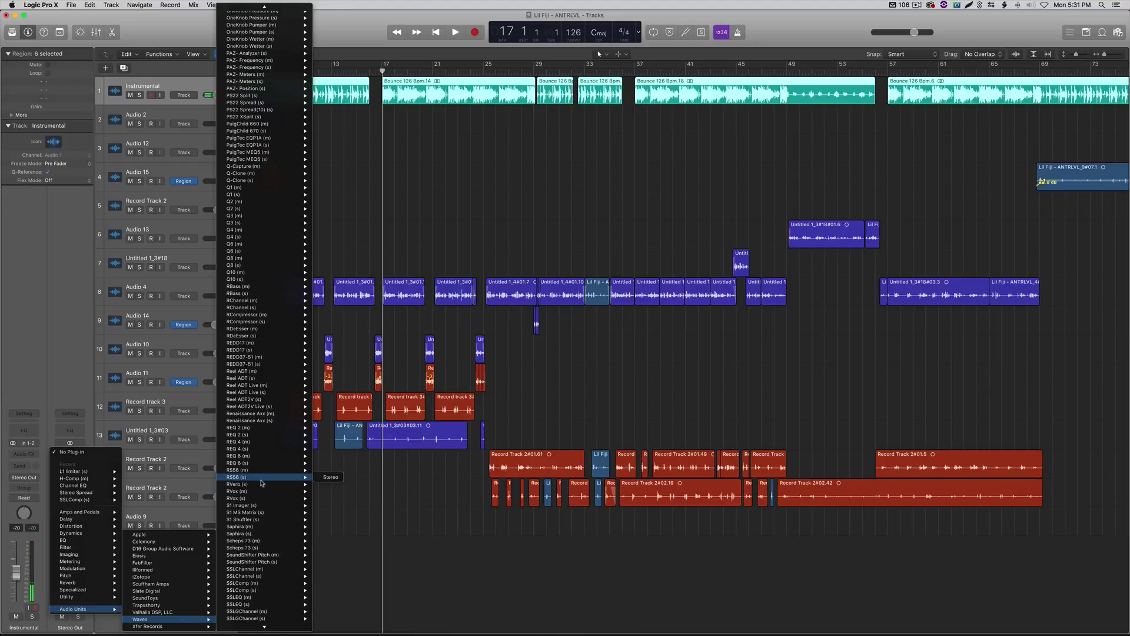
left_click(61, 372)
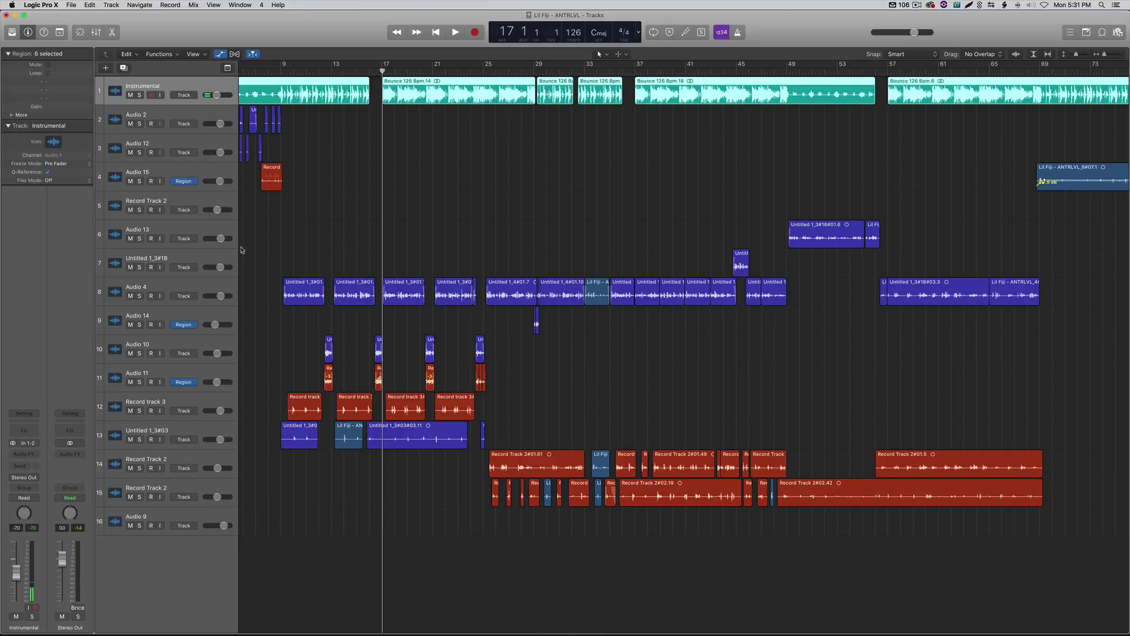
Insert a Channel EQ on the Stereo Out and enable its low-cut and high-cut bands
left_click(69, 429)
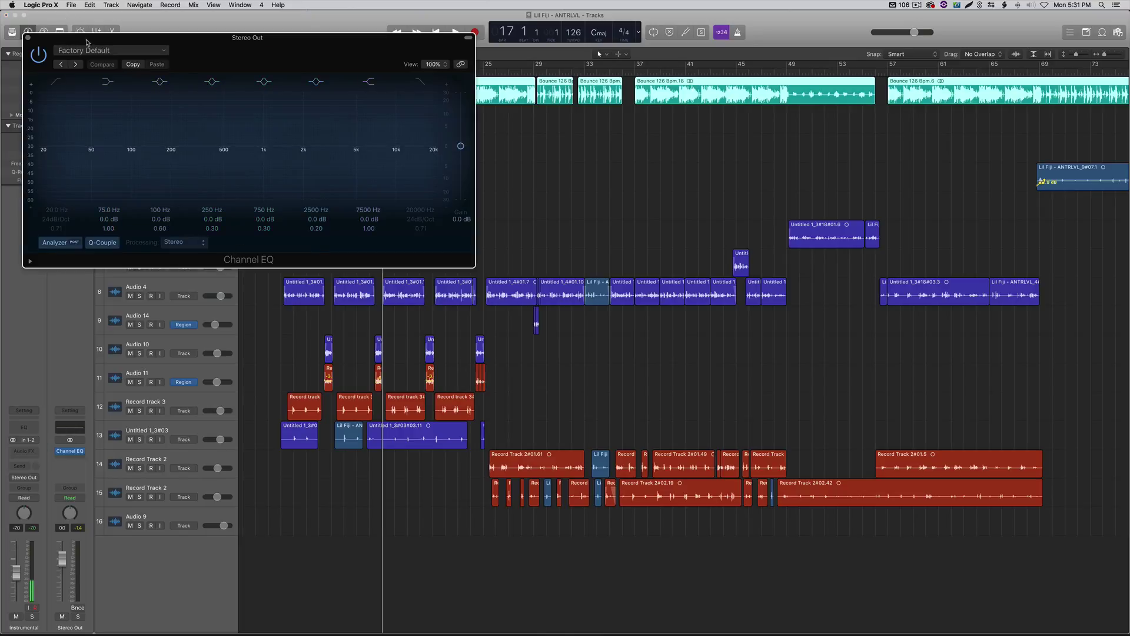
left_click_drag(86, 42, 270, 225)
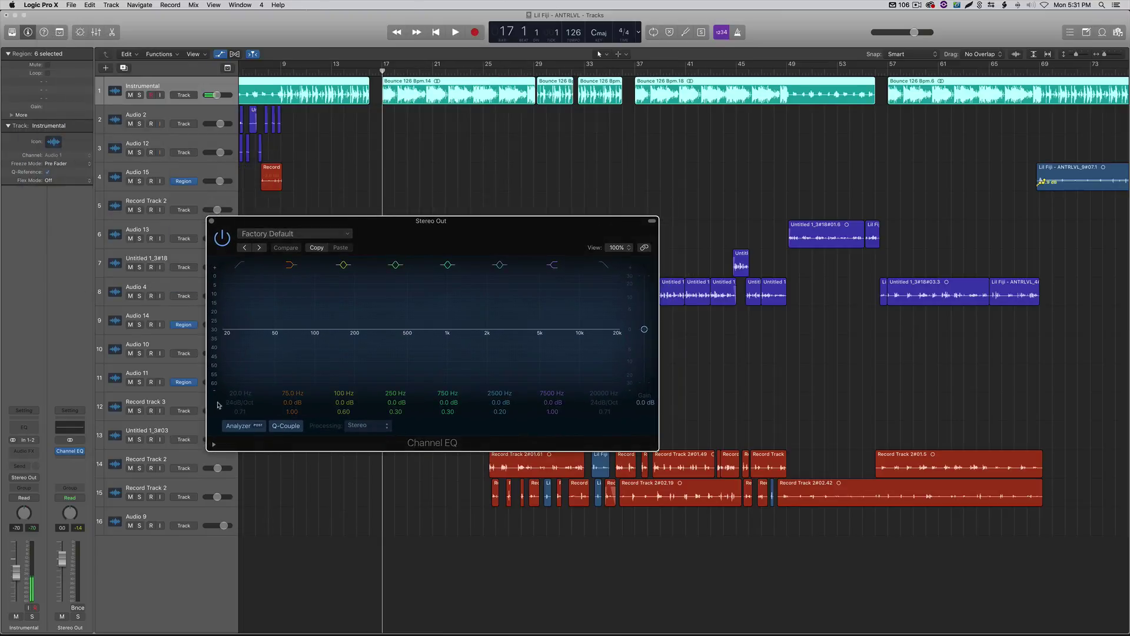
left_click(239, 264)
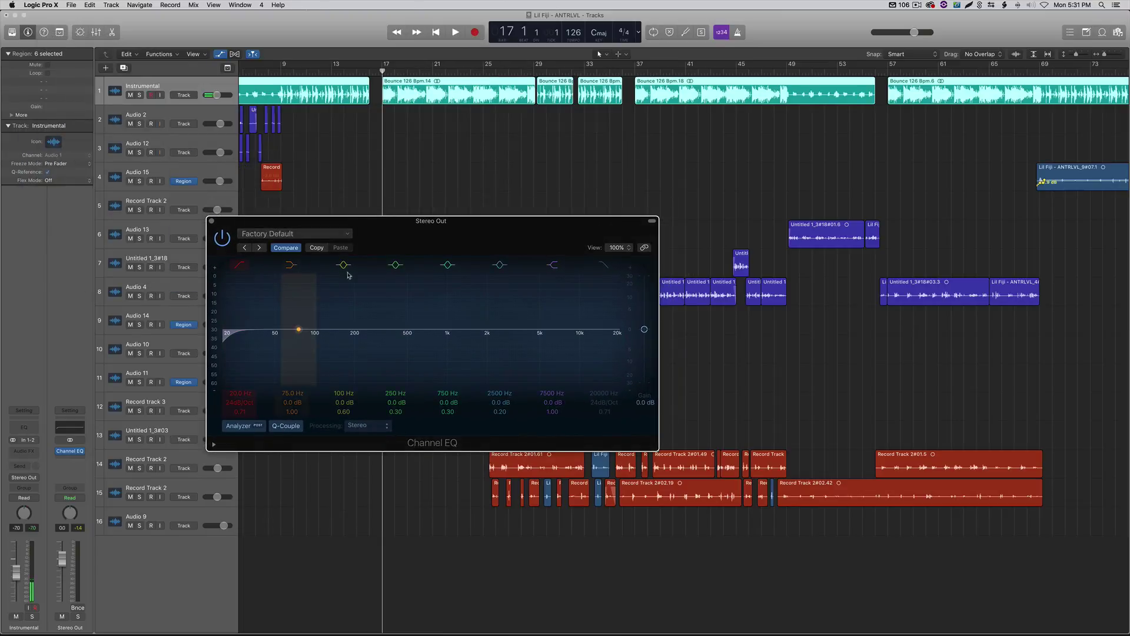
left_click(604, 264)
Raise the Channel EQ's low-cut frequency slightly above 20 Hz and steepen its slope to 48 dB/Oct
mouse_move(232, 351)
left_mouse_down()
mouse_move(253, 349)
mouse_move(241, 352)
left_mouse_up()
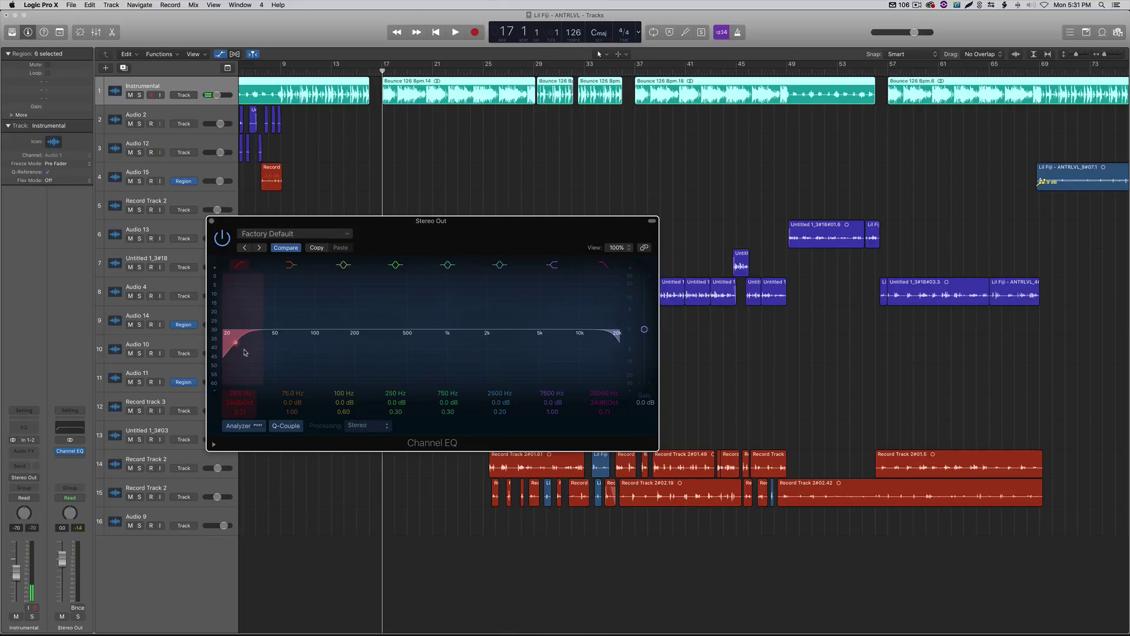
left_click_drag(244, 352, 249, 351)
left_click_drag(243, 433, 240, 409)
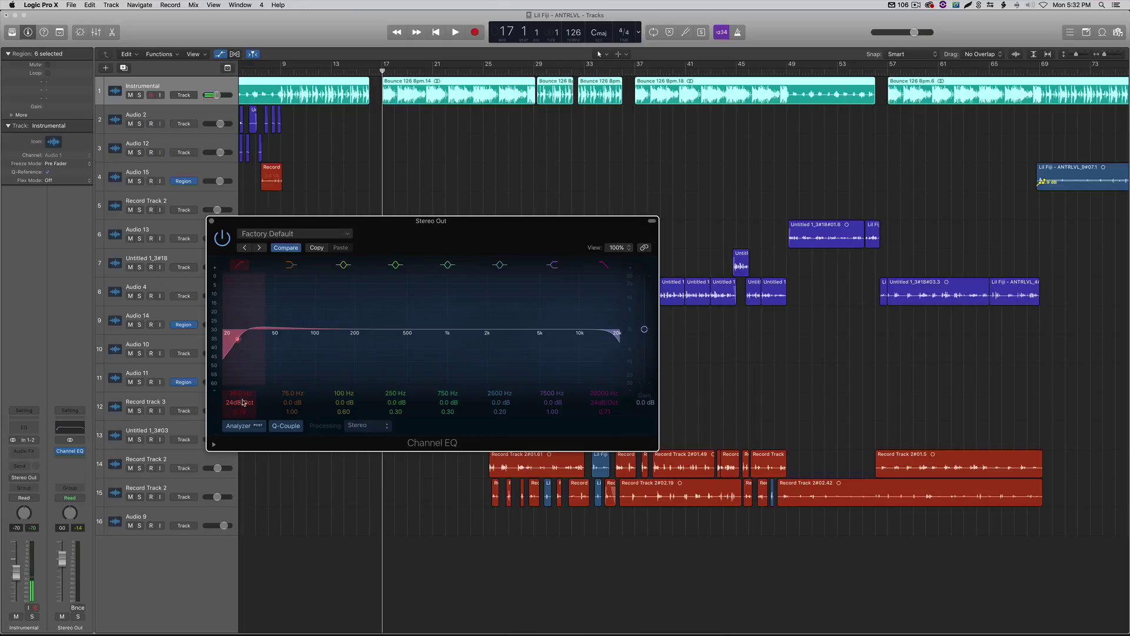
left_click_drag(240, 406, 241, 388)
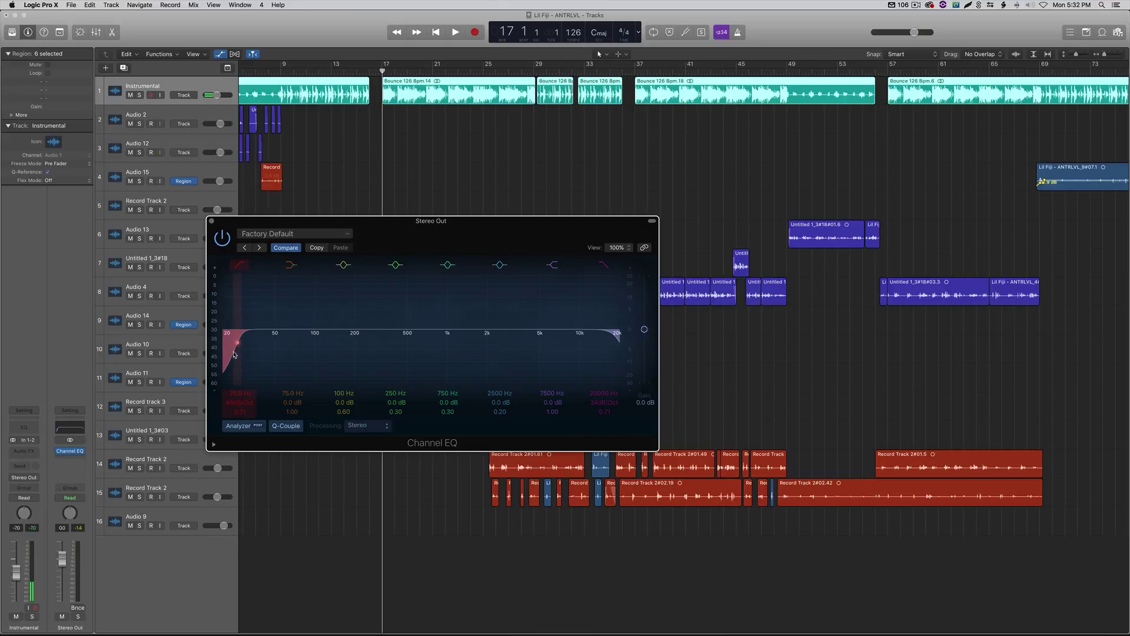
Play the mix from bar 17 to about bar 25 while fine-tuning the low-cut frequency to about 28 Hz
key("space")
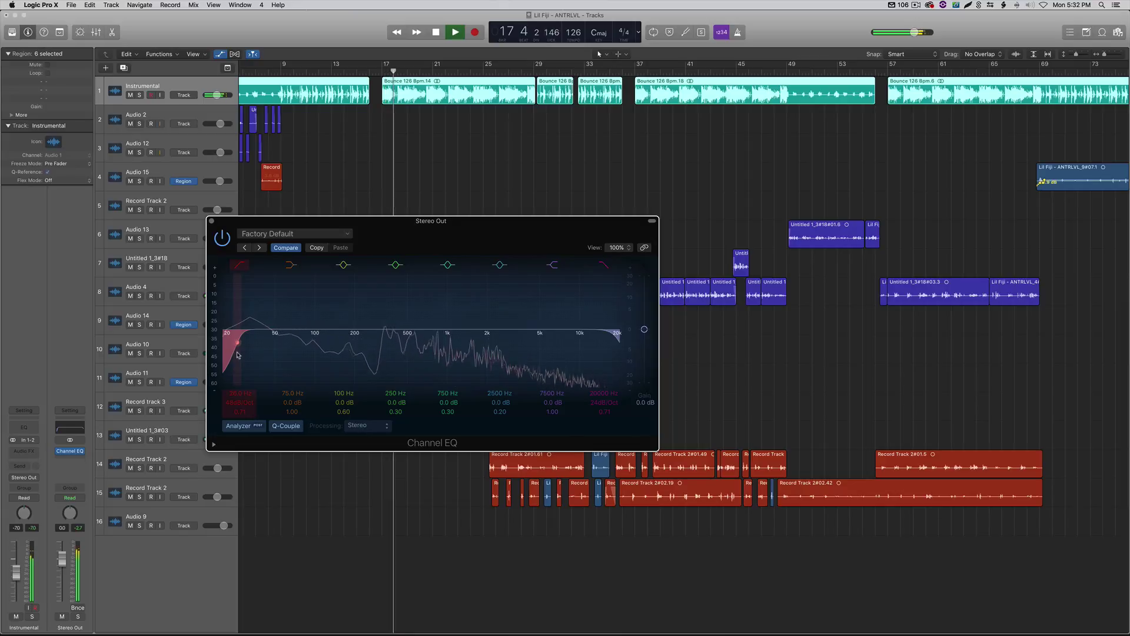
mouse_move(237, 355)
left_mouse_down()
mouse_move(342, 360)
mouse_move(246, 363)
left_mouse_up()
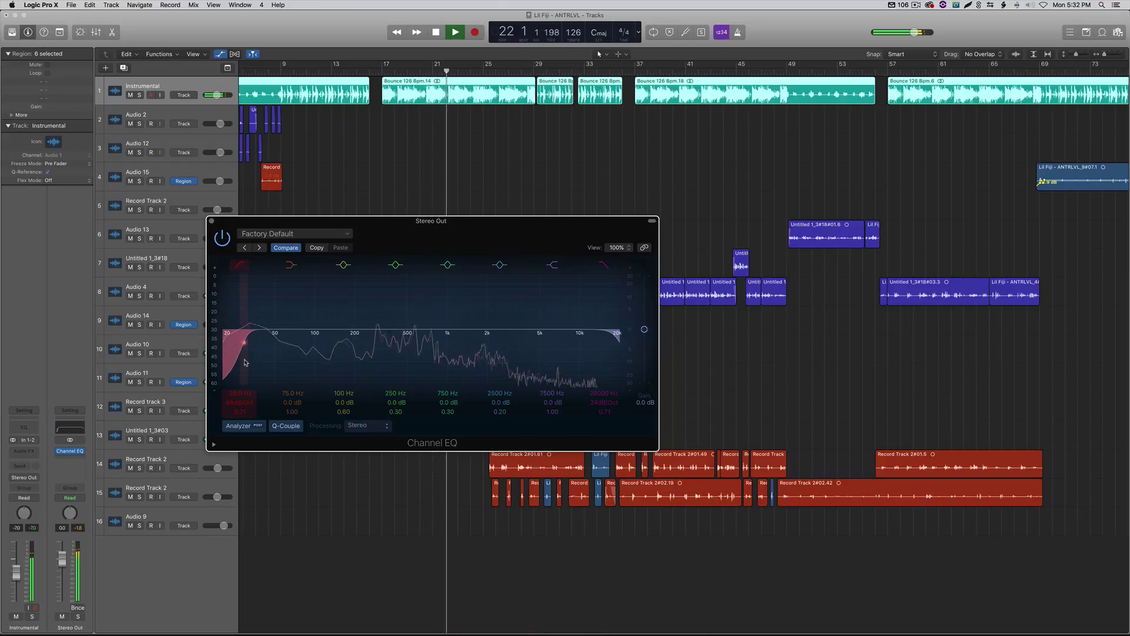
left_click_drag(245, 363, 243, 363)
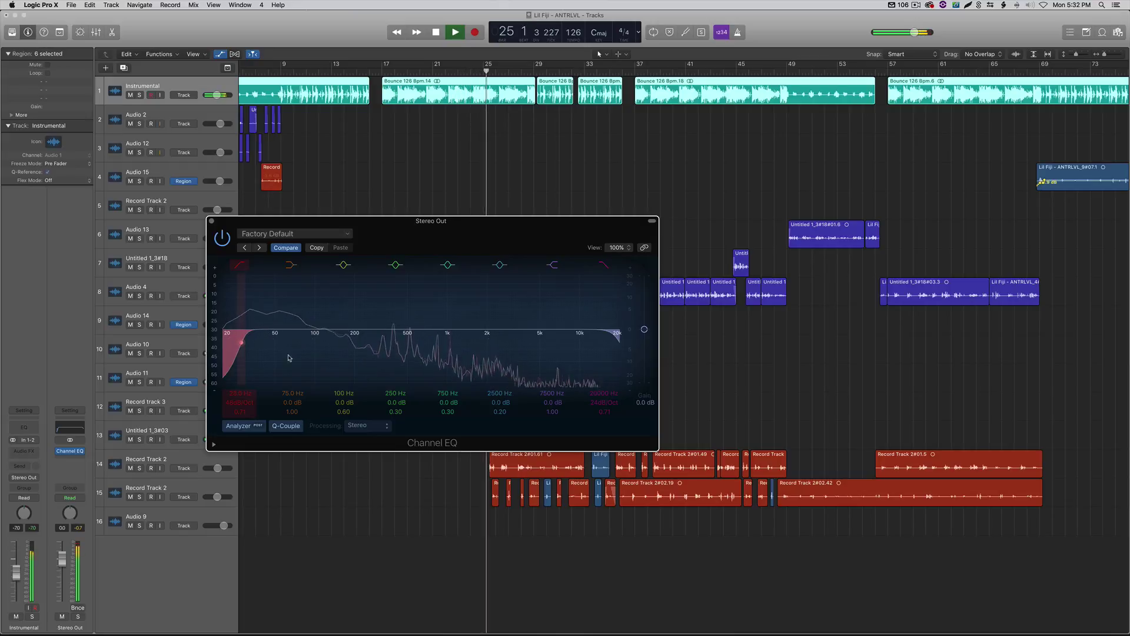
key("space")
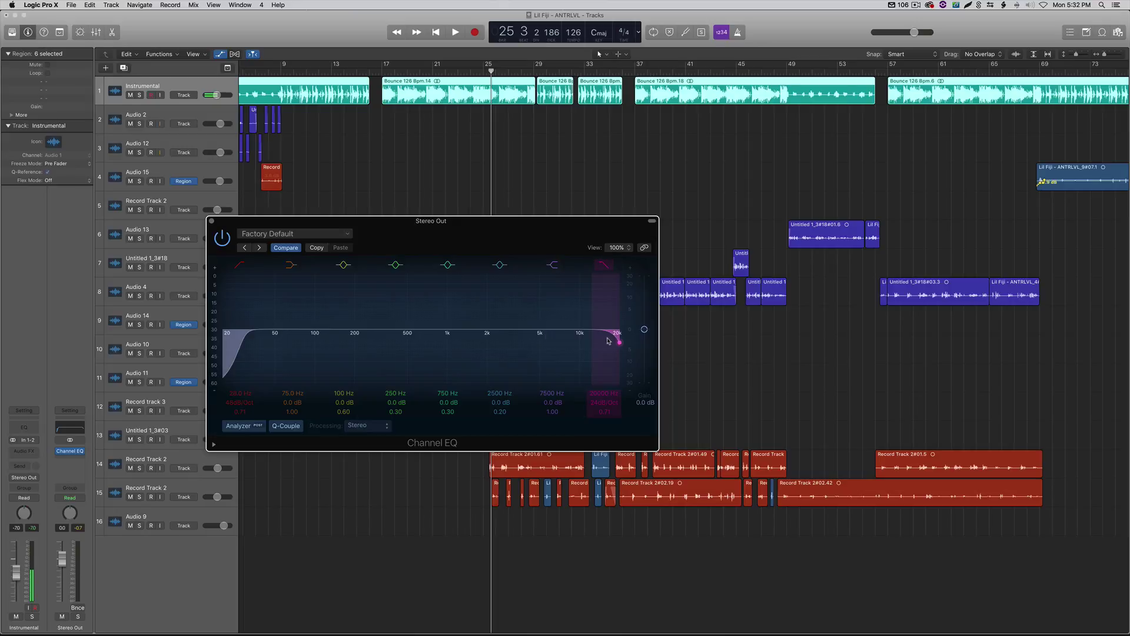
Lower the Channel EQ's high-cut frequency from 20 kHz and steepen its slope to 48 dB/Oct
left_click_drag(617, 340, 595, 342)
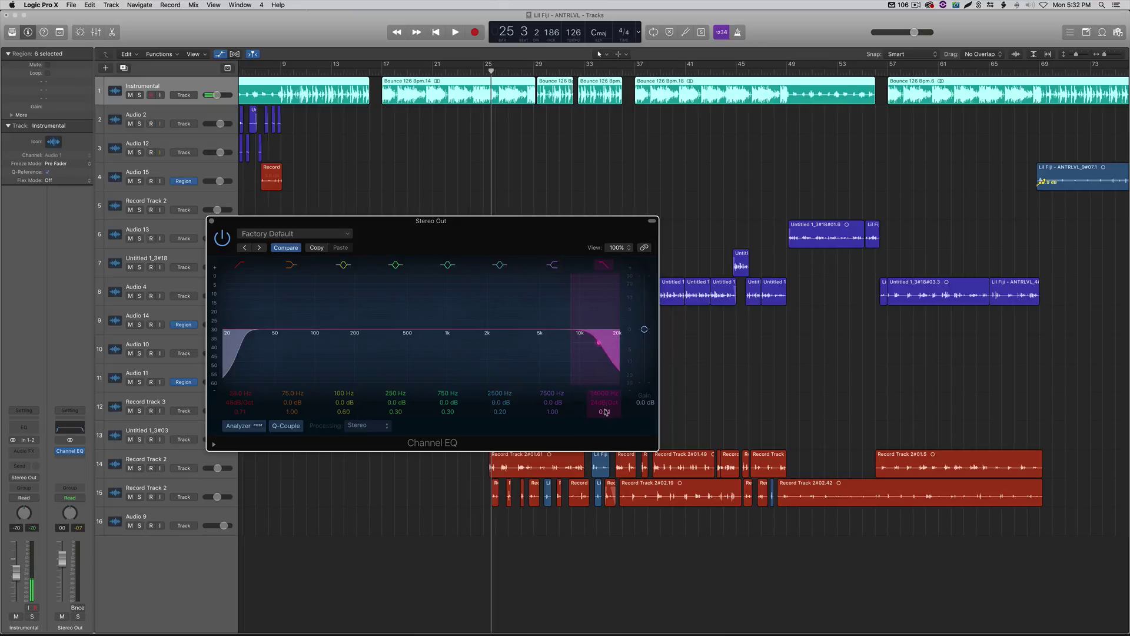
left_click_drag(604, 410, 605, 401)
left_click_drag(605, 353, 606, 351)
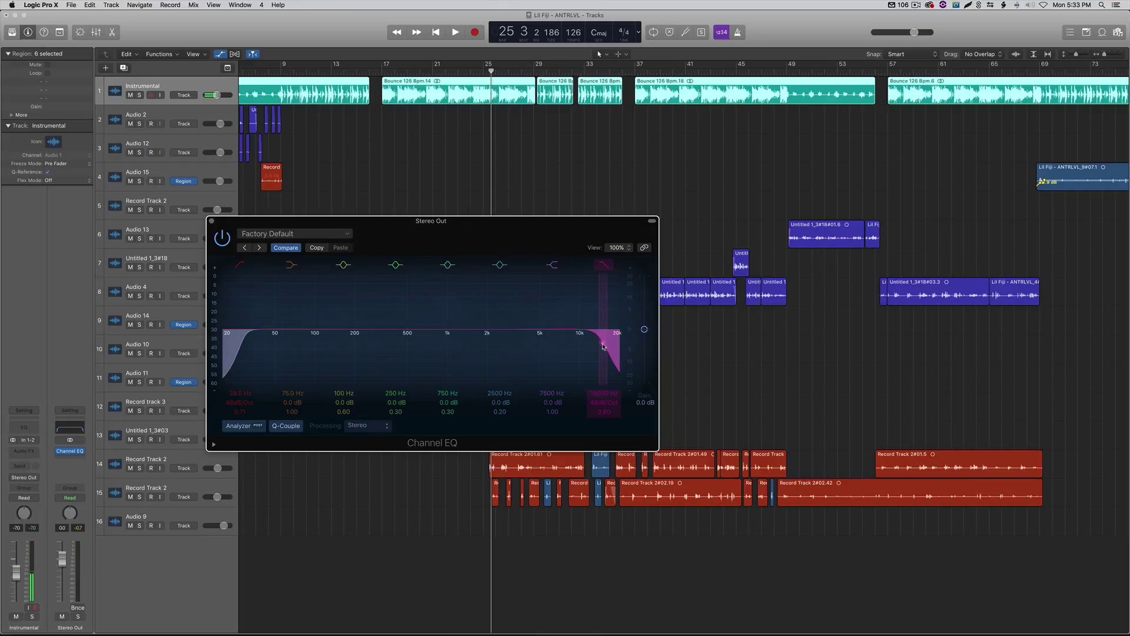
left_click_drag(605, 346, 608, 346)
Play the mix from bar 17 while fine-tuning the high-cut to 16200 Hz with a Q of 0.71, and close the Channel EQ
key("space")
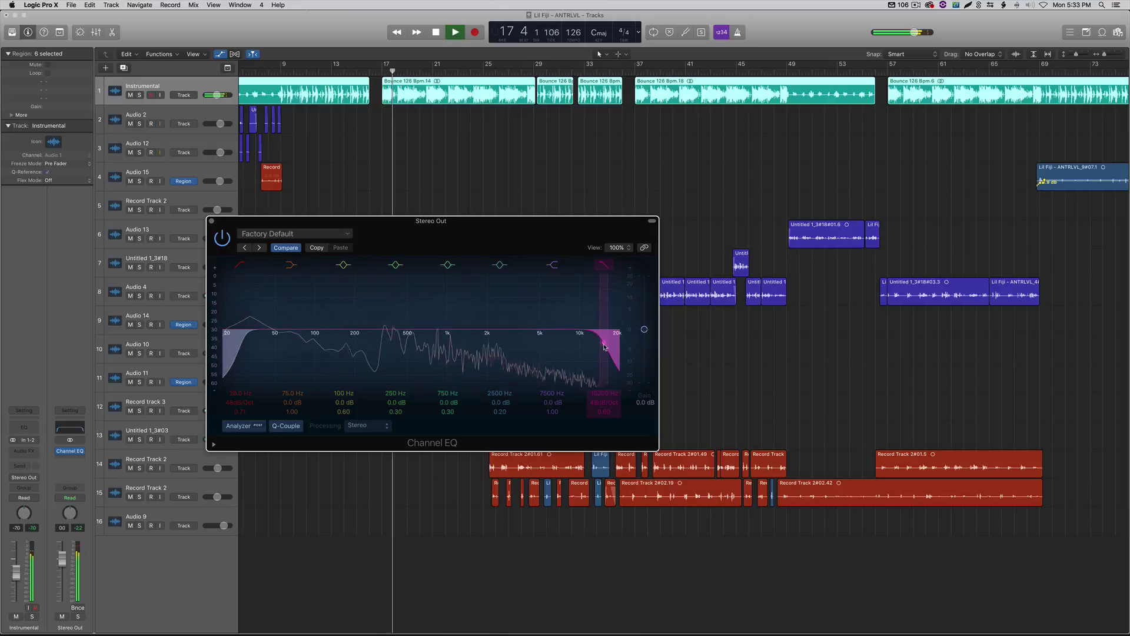
mouse_move(604, 348)
left_mouse_down()
mouse_move(583, 359)
mouse_move(602, 343)
left_mouse_up()
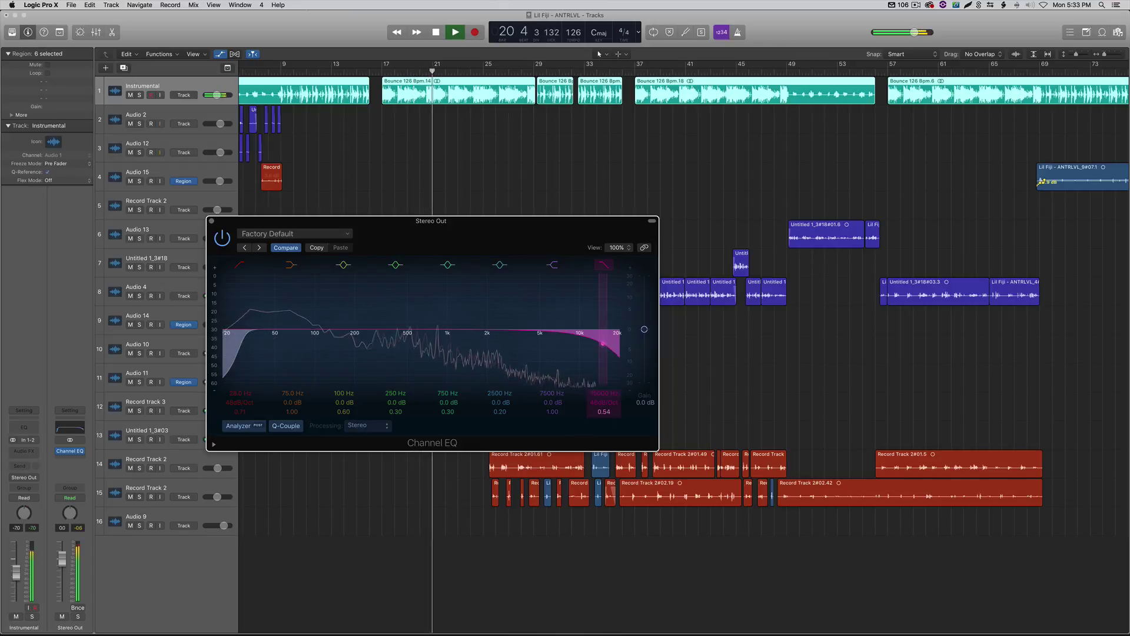
left_click_drag(604, 412, 604, 402)
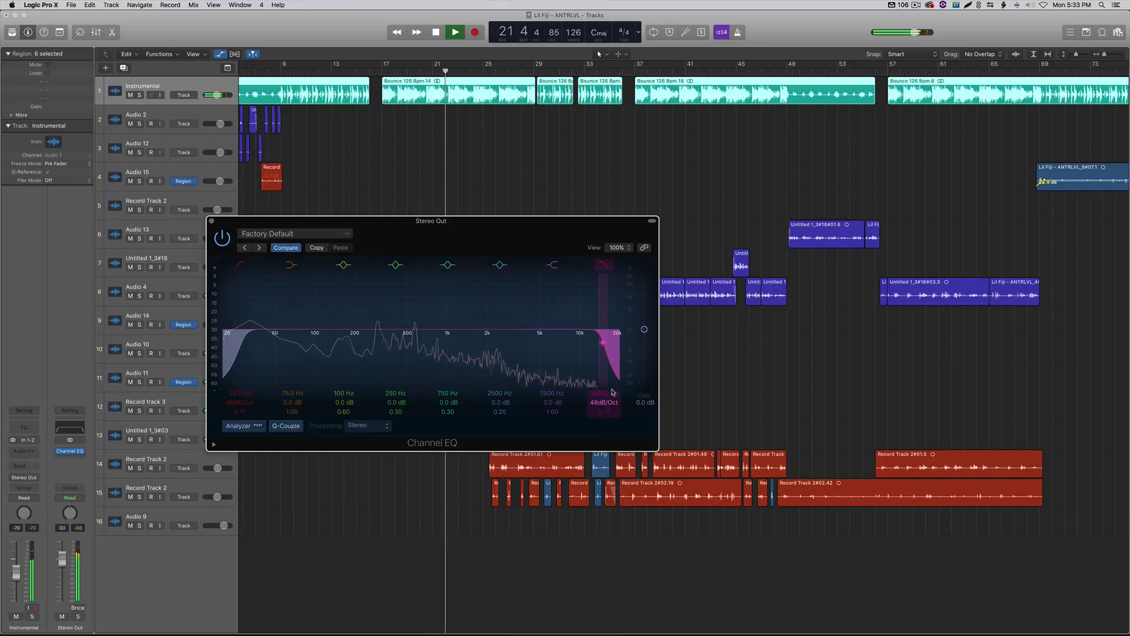
left_click_drag(603, 343, 607, 347)
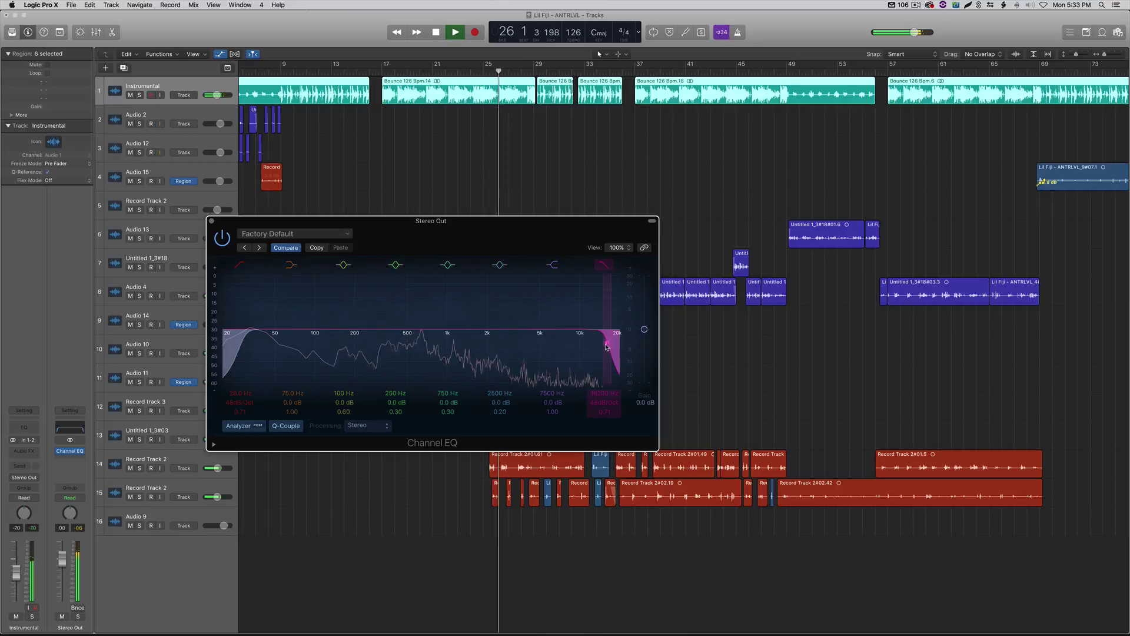
key("space")
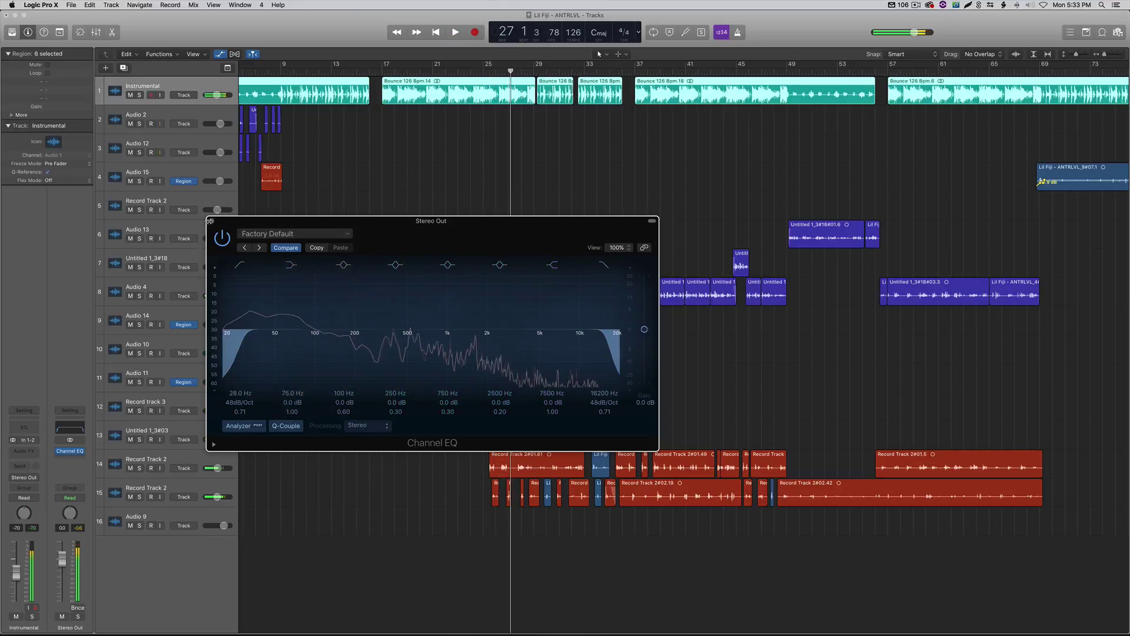
left_click(210, 221)
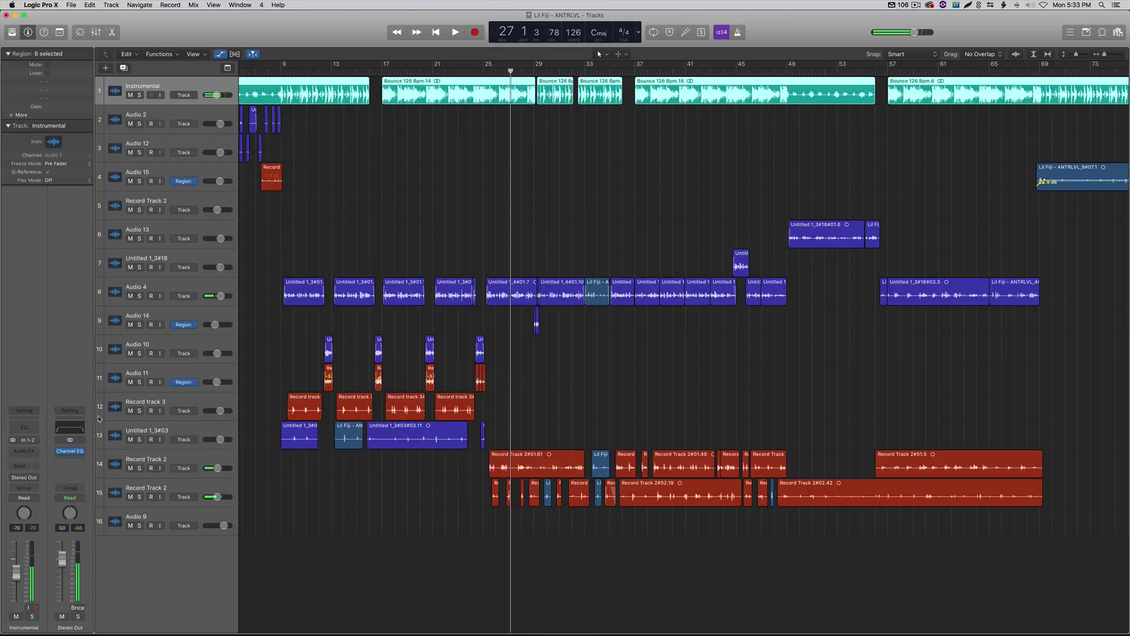
Insert the stereo Waves C1 comp-sc on the Stereo Out below the Channel EQ
left_click(75, 452)
mouse_move(104, 603)
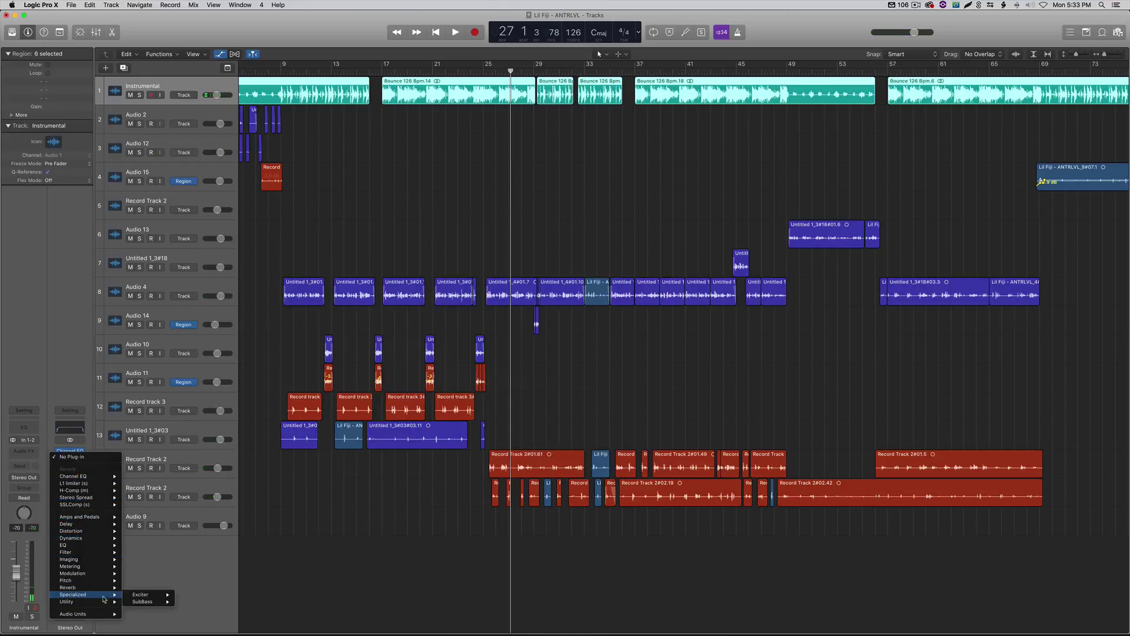
mouse_move(181, 620)
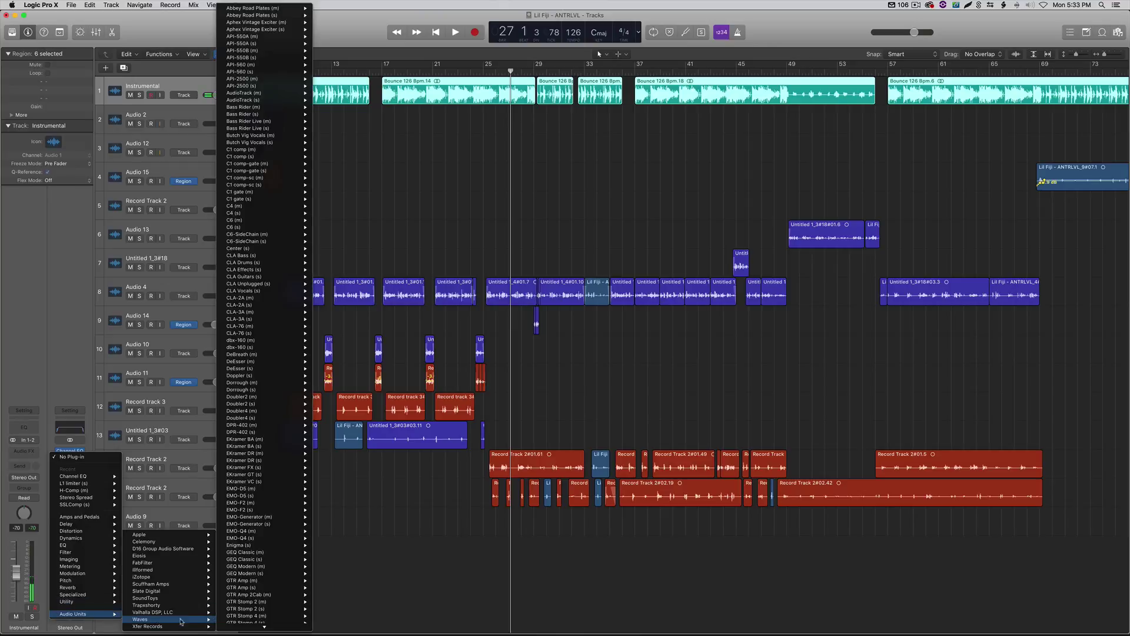
mouse_move(268, 322)
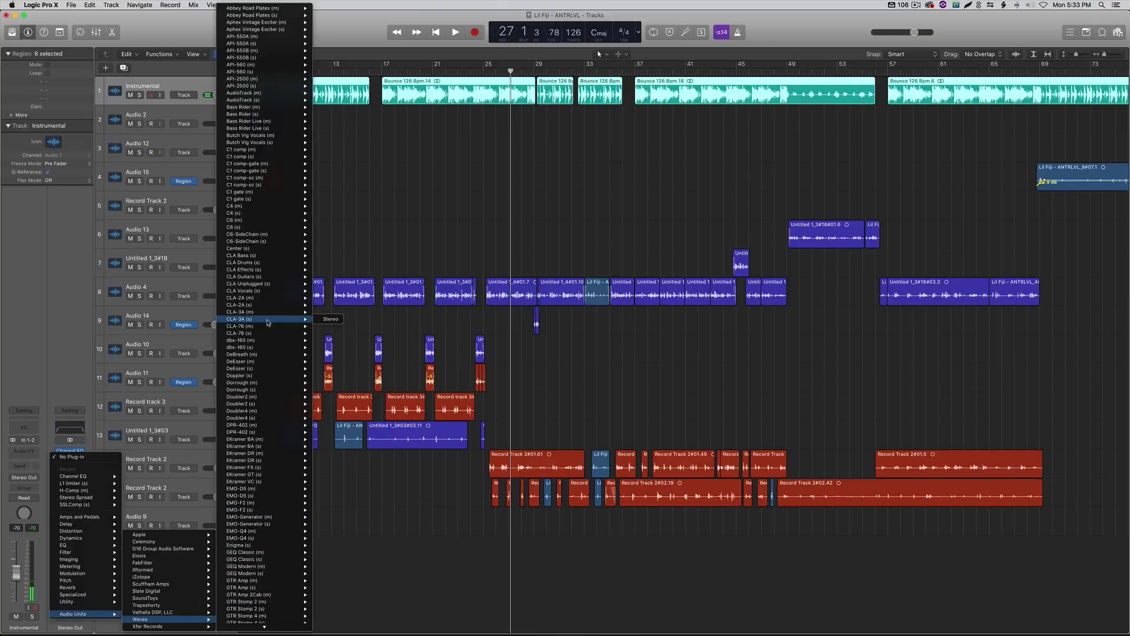
mouse_move(264, 245)
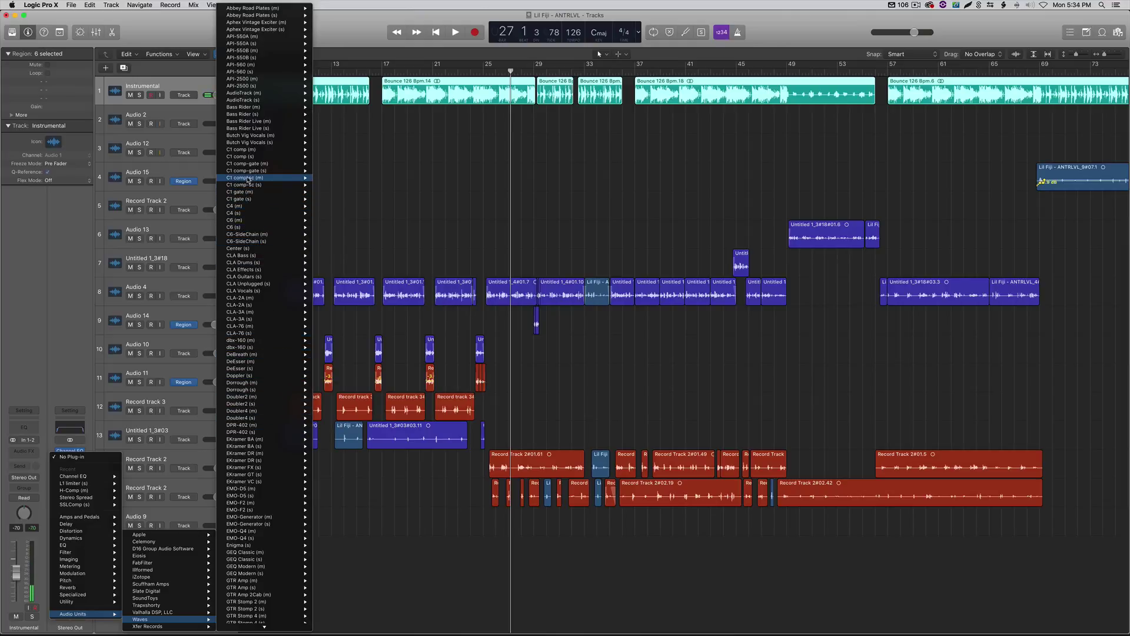
mouse_move(250, 187)
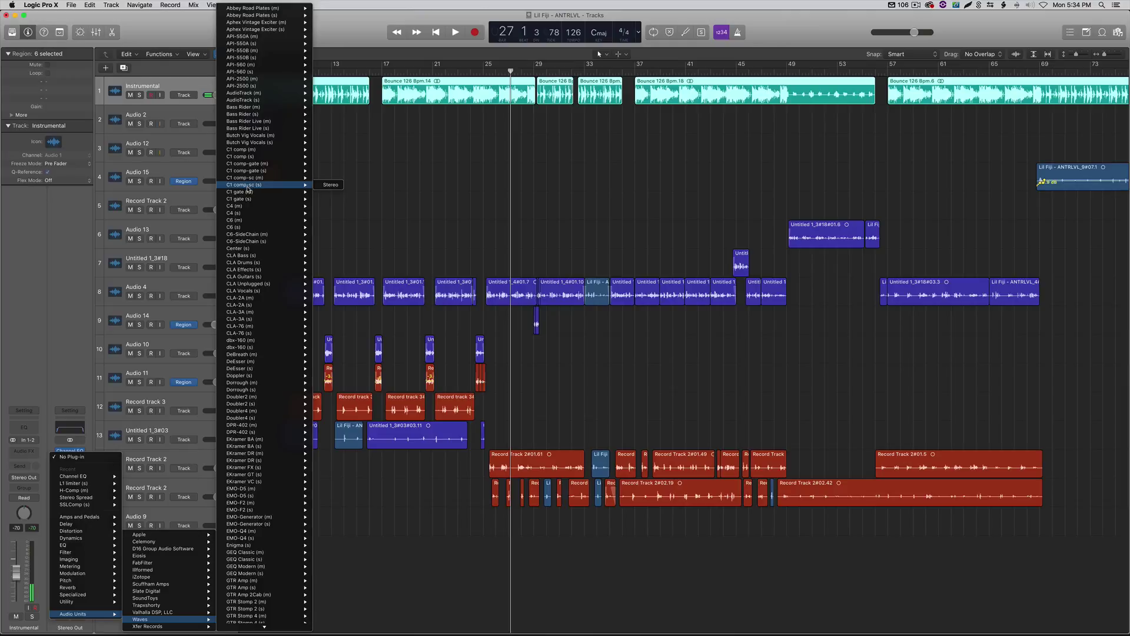
key("Escape")
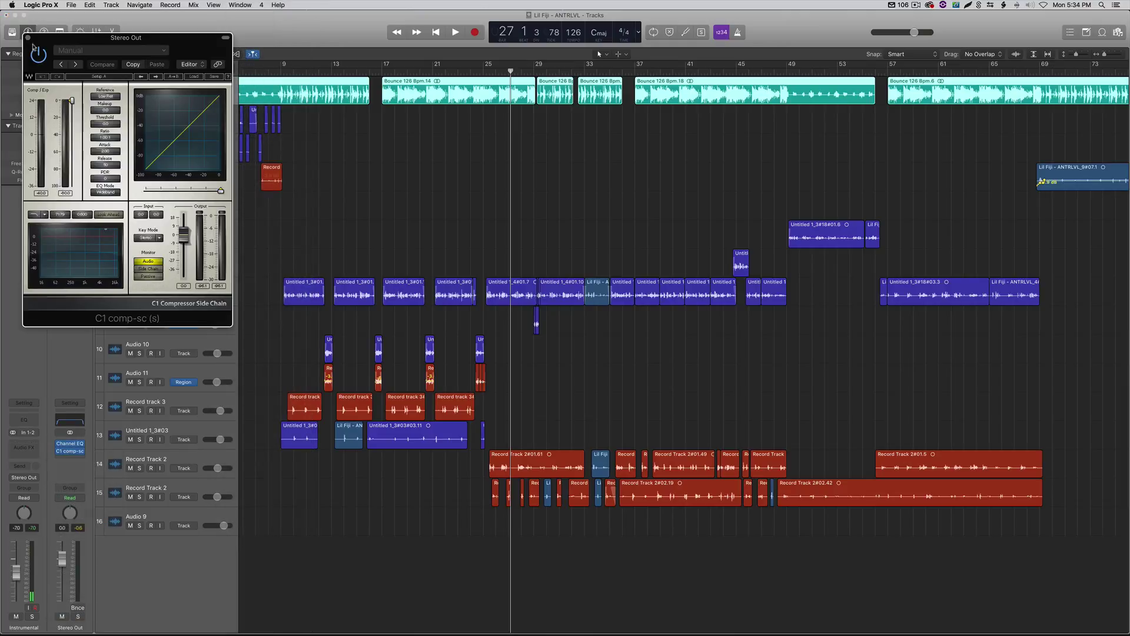
Replace the C1 comp-sc on the Stereo Out with the stereo Waves C6-SideChain and move its window clear of the upper tracks
left_click(68, 451)
left_click(82, 451)
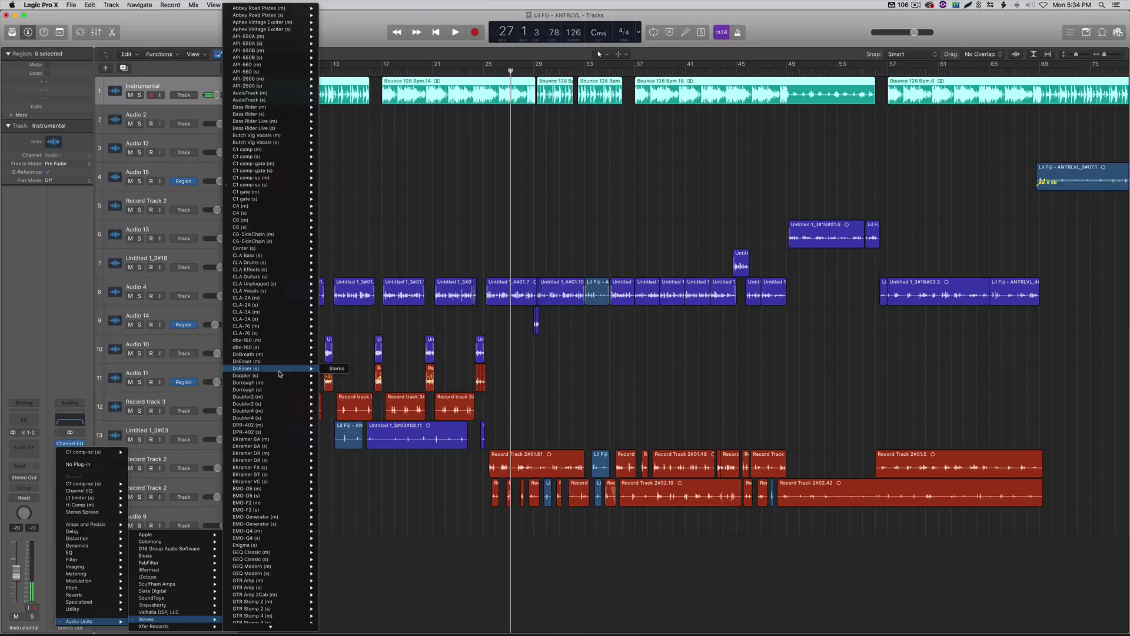
left_click(262, 241)
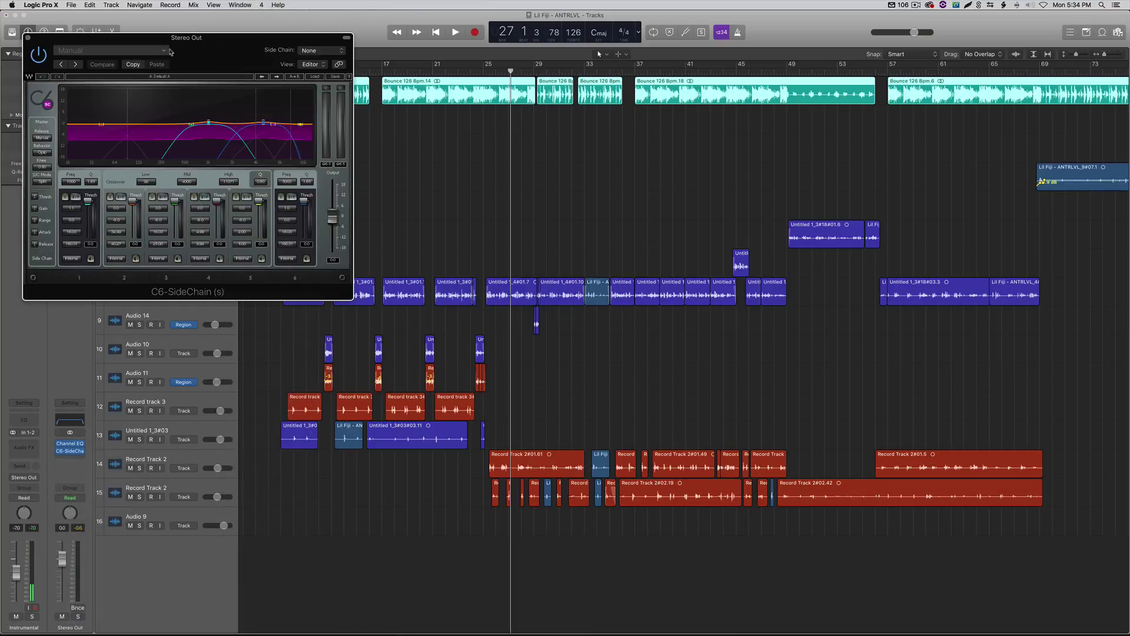
left_click_drag(174, 52, 403, 336)
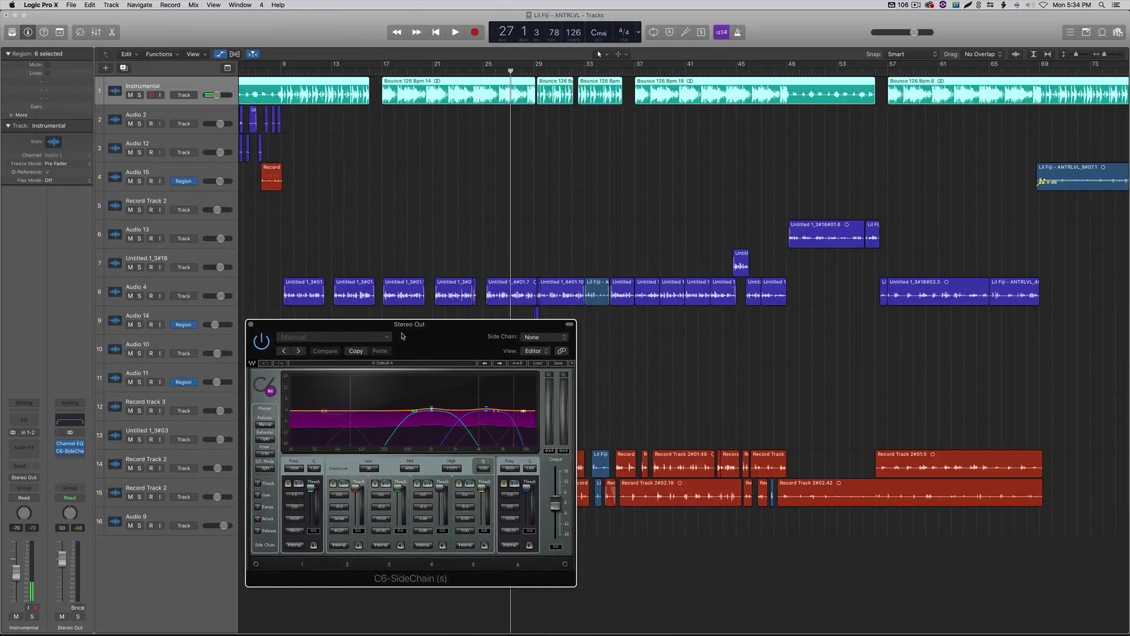
Bypass band 2 of the C6-SideChain and play the mix from bar 17 to about bar 20
left_click(344, 484)
left_click(298, 483)
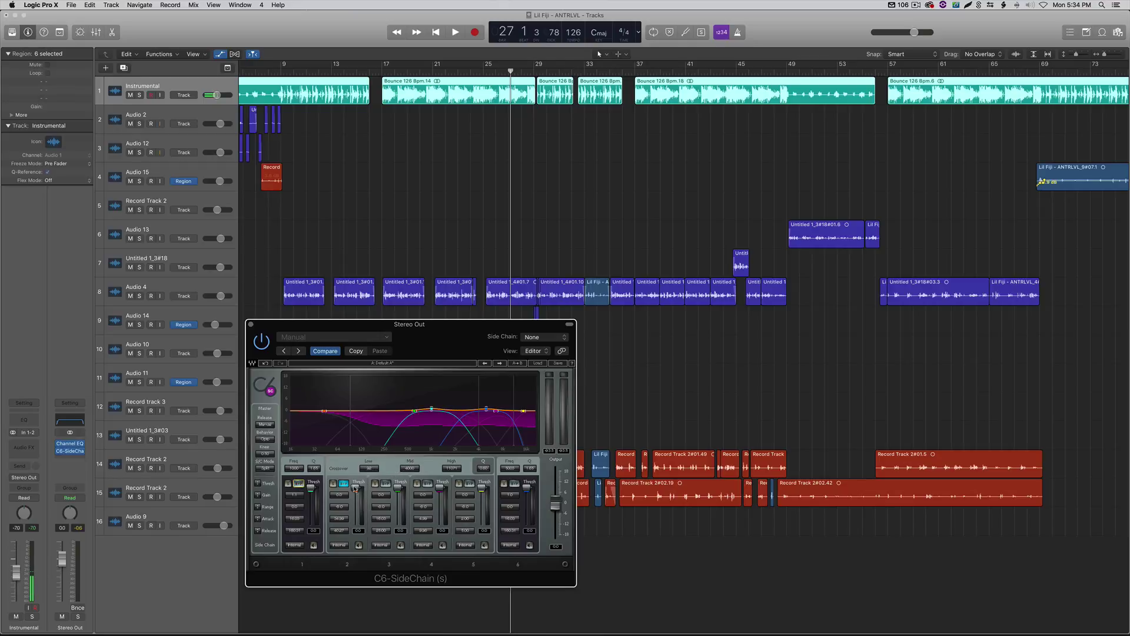
left_click(343, 484)
left_click(343, 485)
key("space")
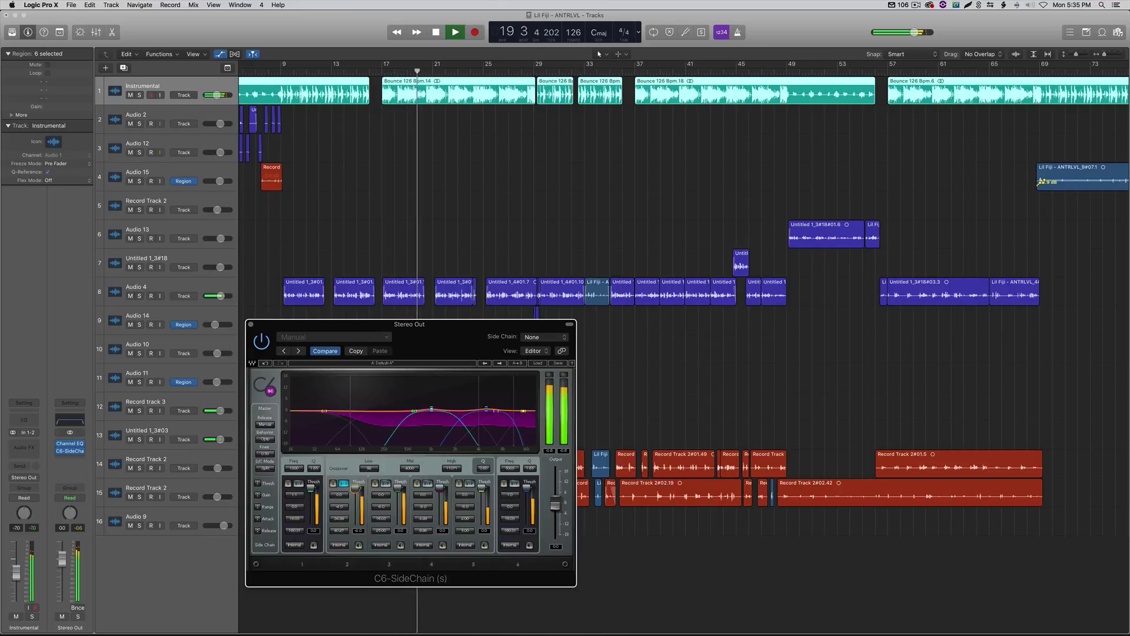
key("space")
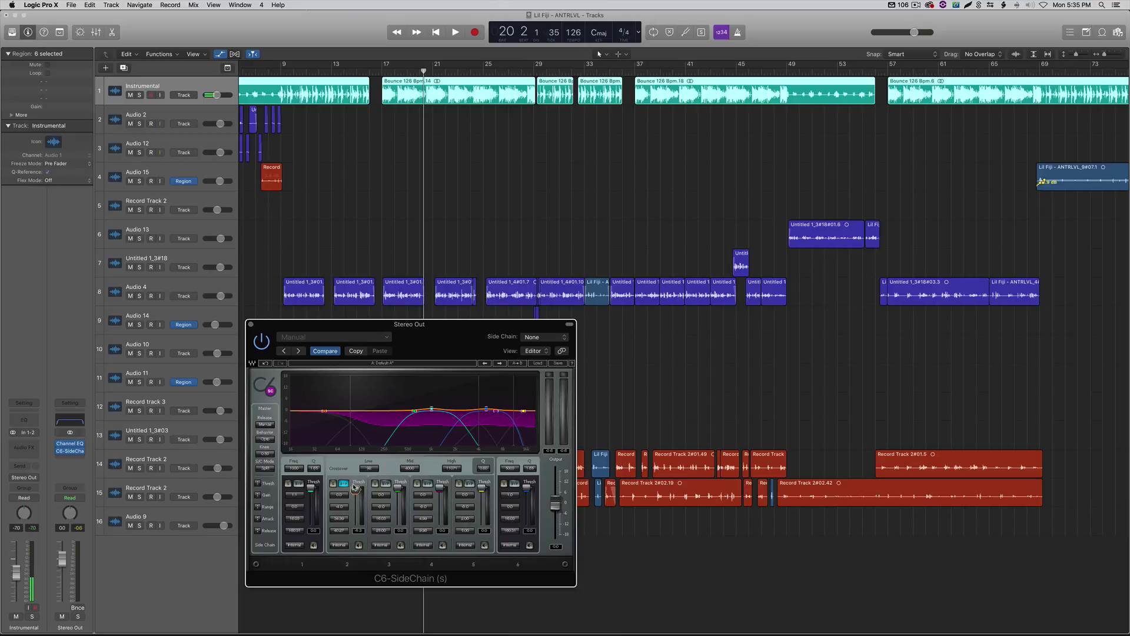
Play the mix while setting band 2's threshold and range in the C6-SideChain, and bypass the band again for comparison
key("space")
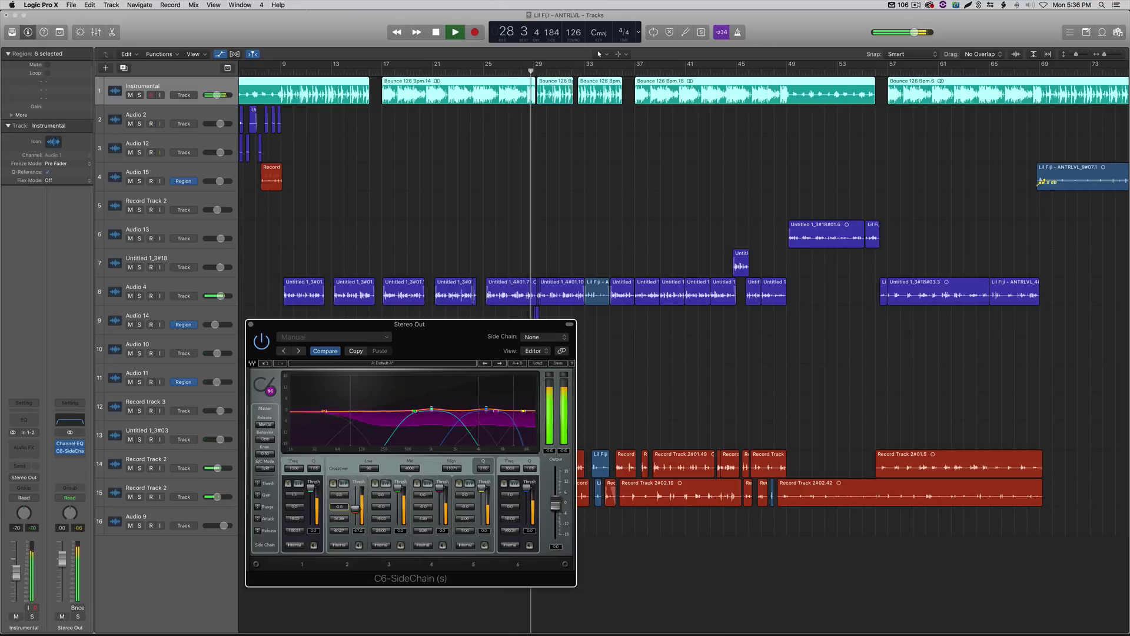
key("space")
key("space")
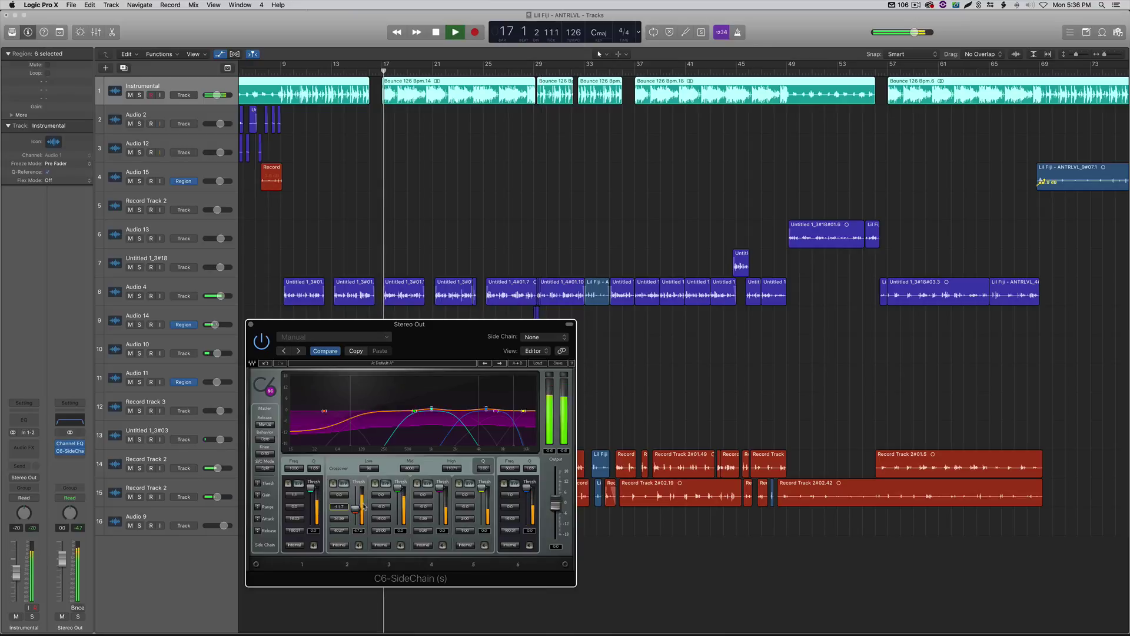
left_click_drag(355, 509, 355, 497)
key("space")
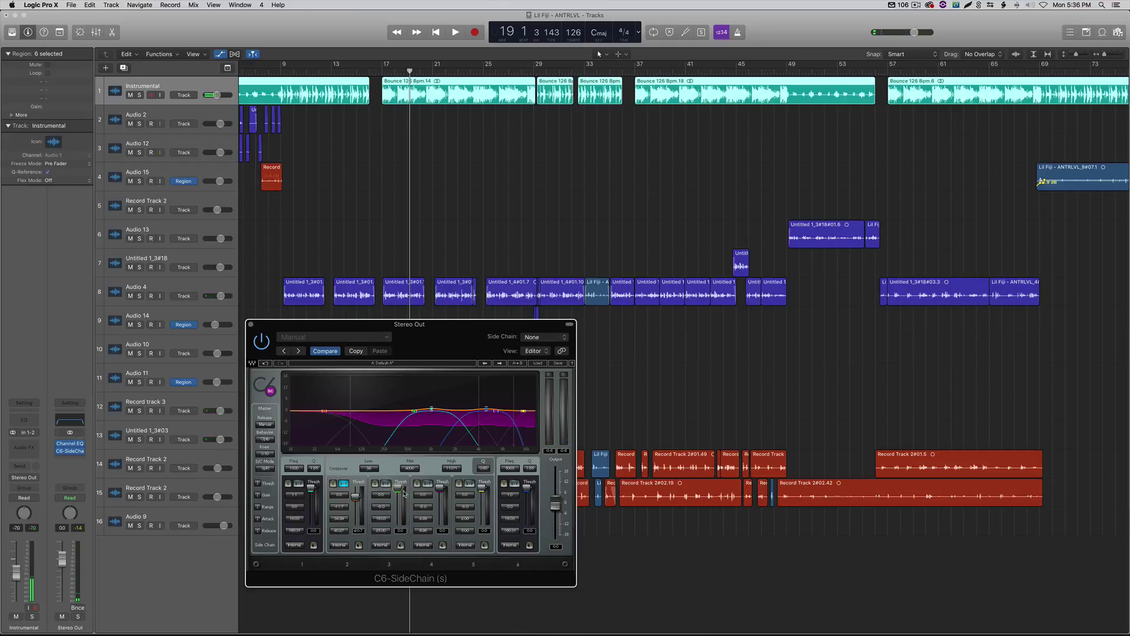
Play the mix while lowering the C6-SideChain's mid crossover and adjusting band 3's threshold and range
key("space")
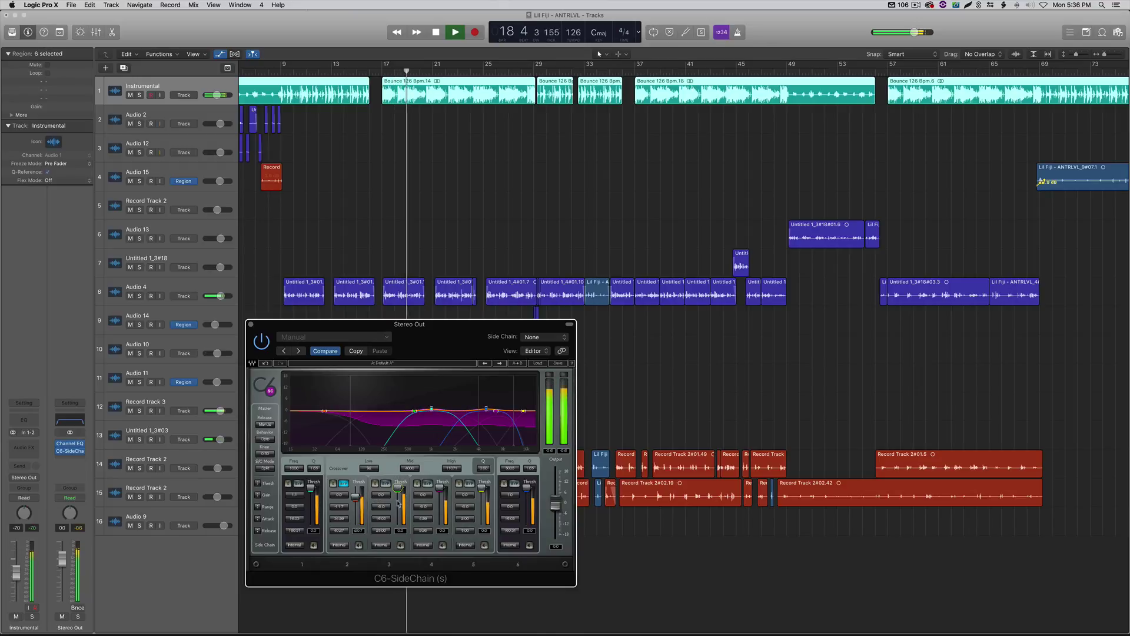
key("space")
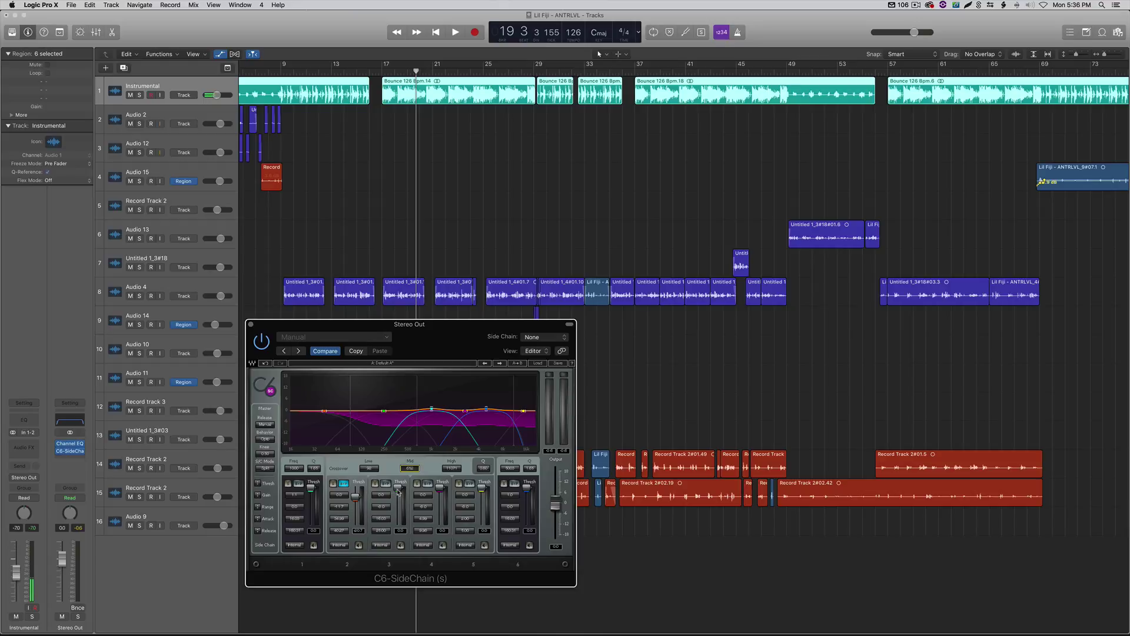
left_click(382, 507)
key("space")
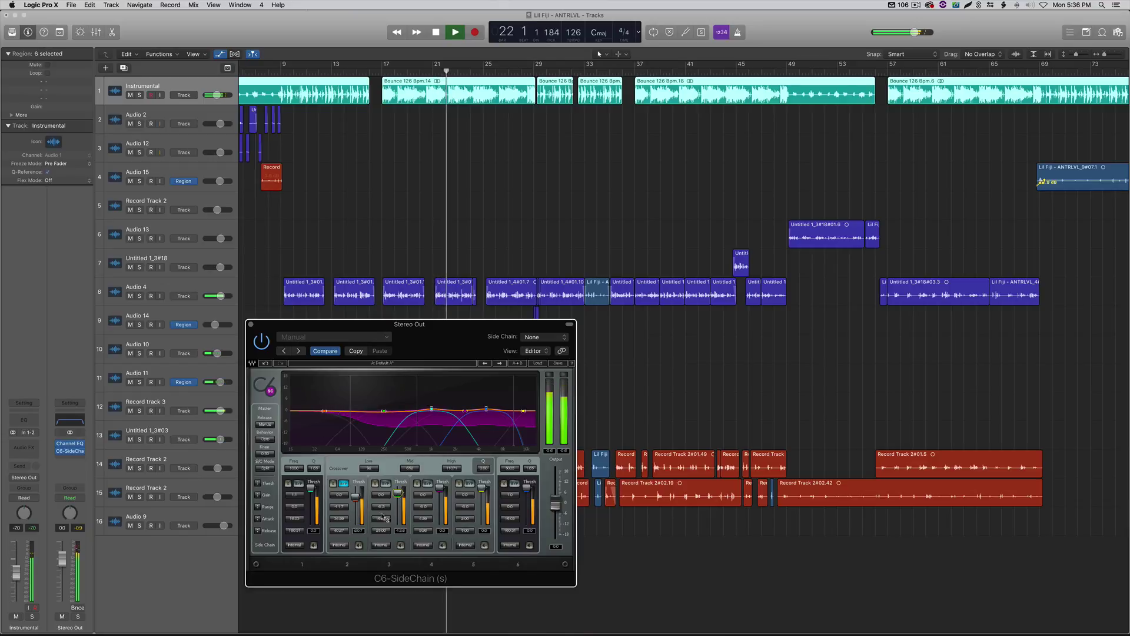
left_click_drag(381, 531, 381, 511)
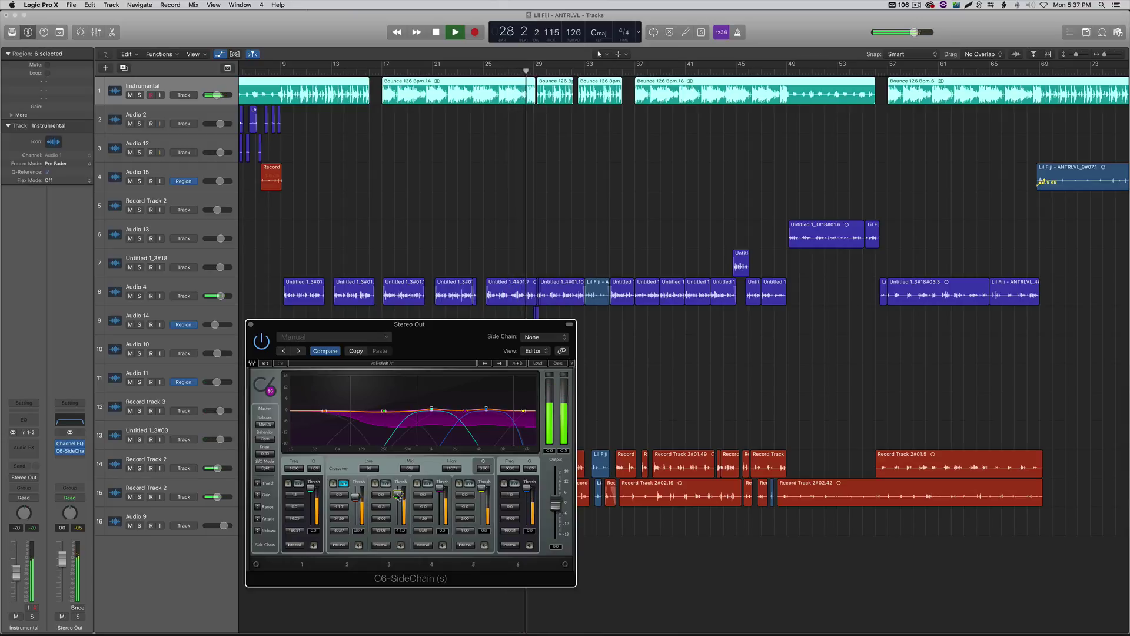
Compare band 3 bypassed, soloed and within the full mix, and lower its threshold slightly during playback
left_click(385, 484)
key("space")
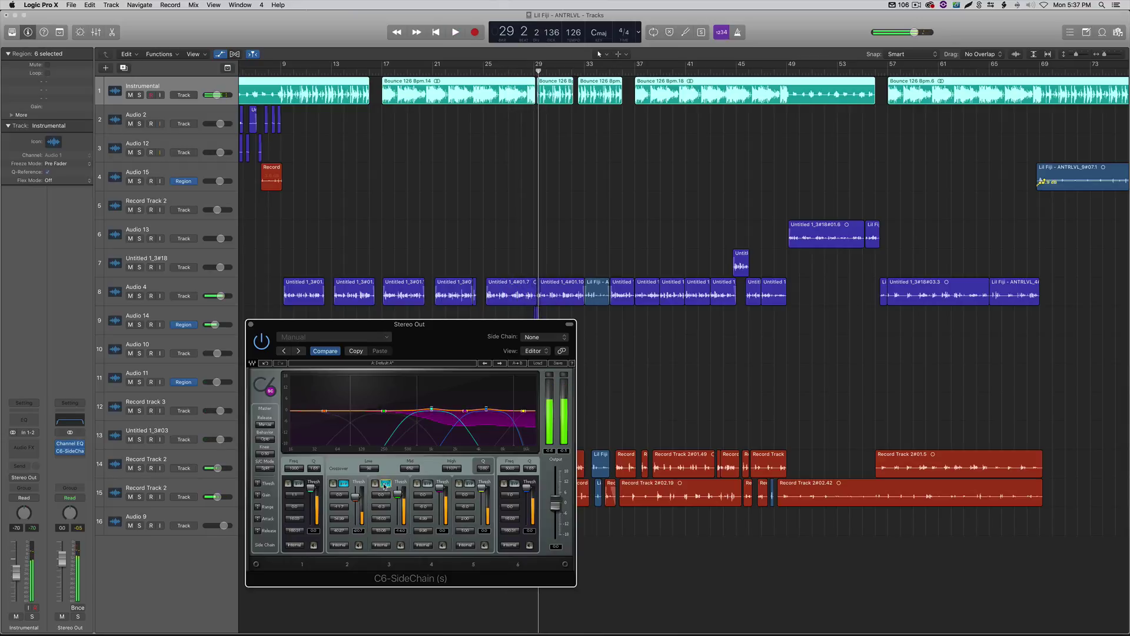
key("space")
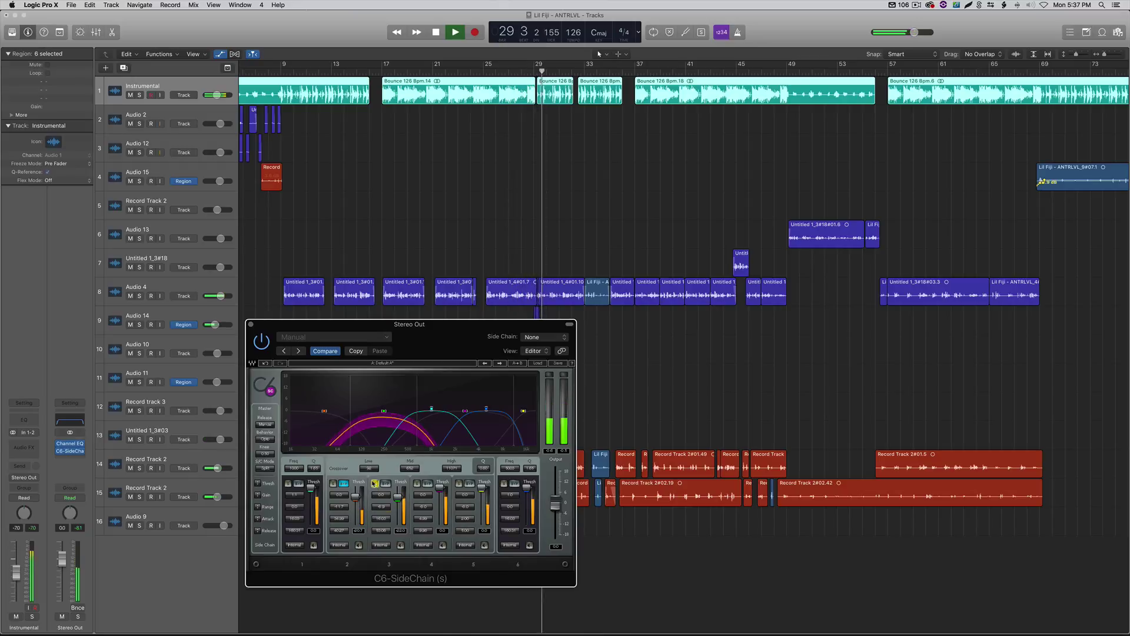
left_click(374, 483)
key("space")
key("space")
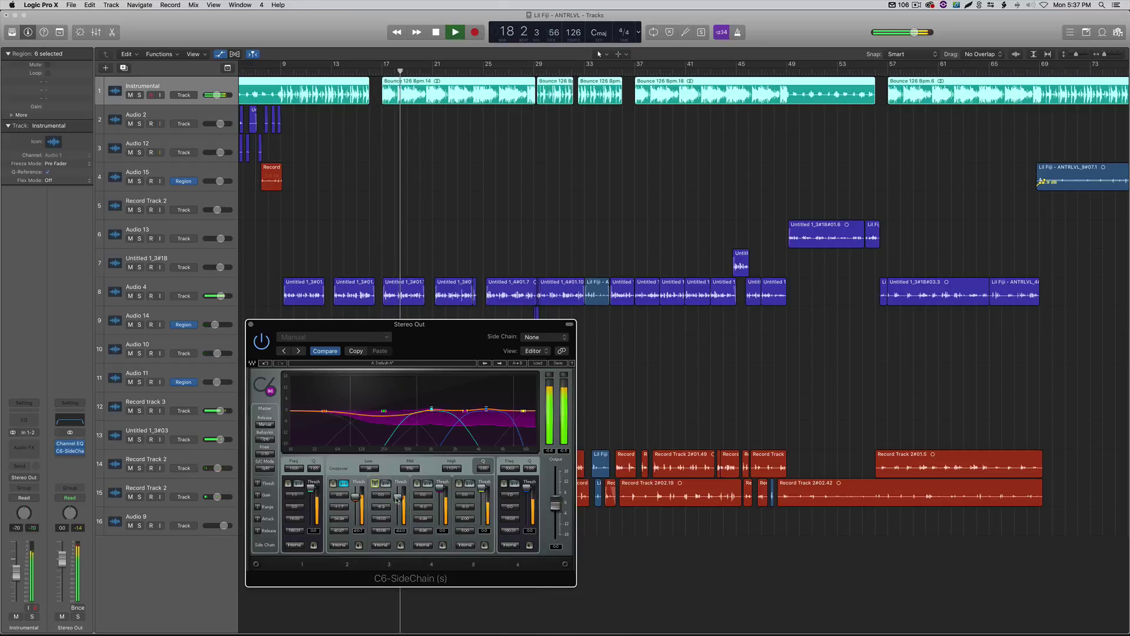
key("space")
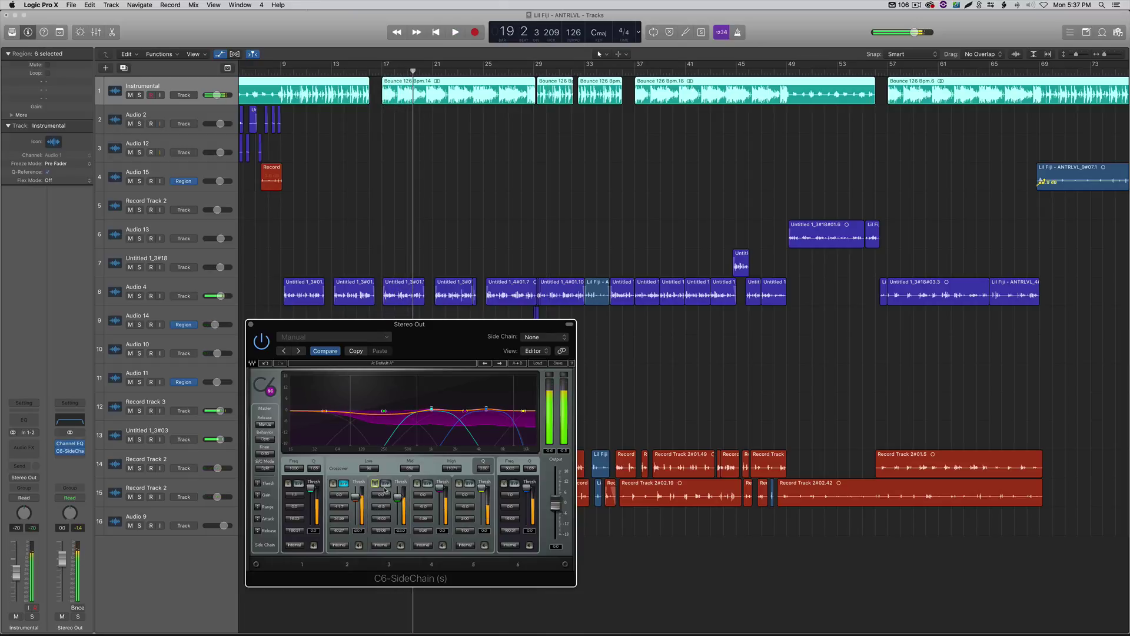
Play the mix while setting band 4's threshold and range in the C6-SideChain
key("space")
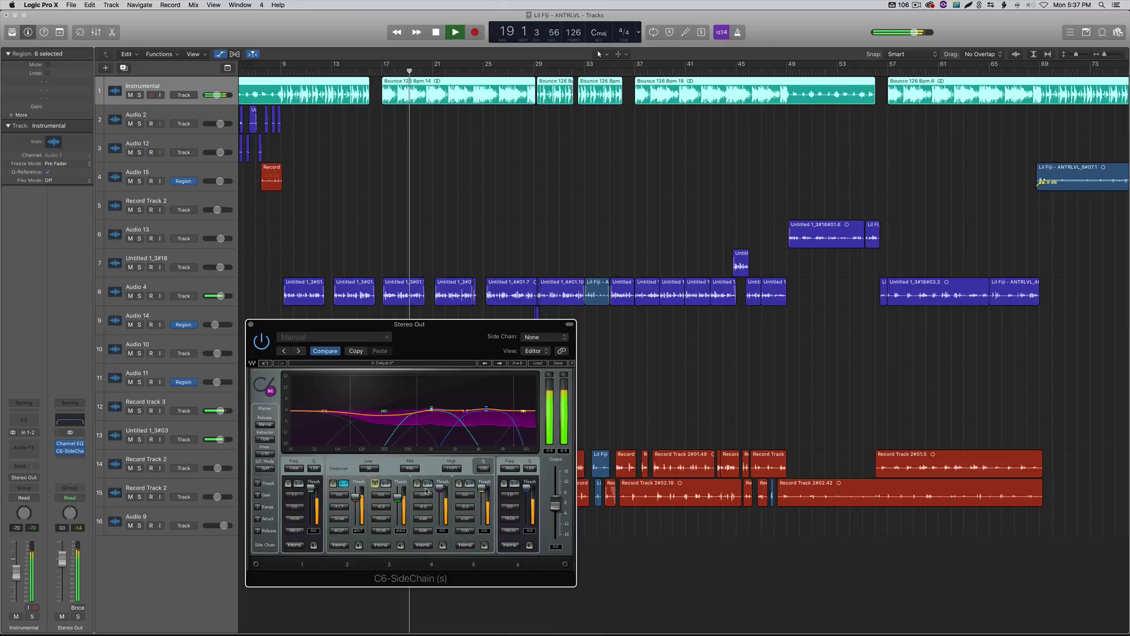
key("space")
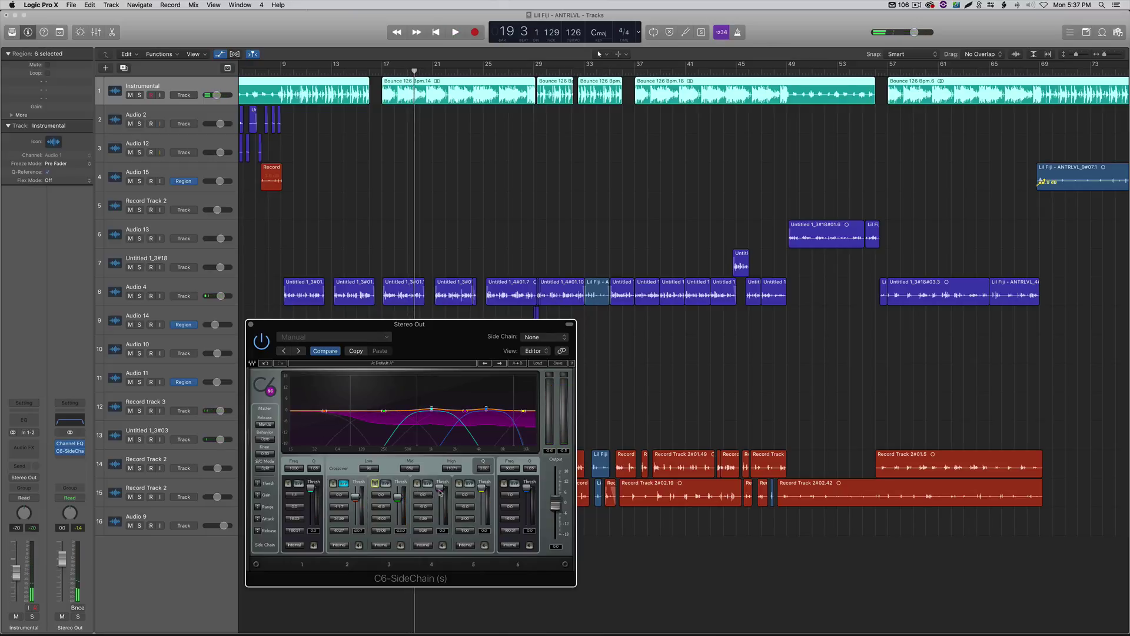
key("space")
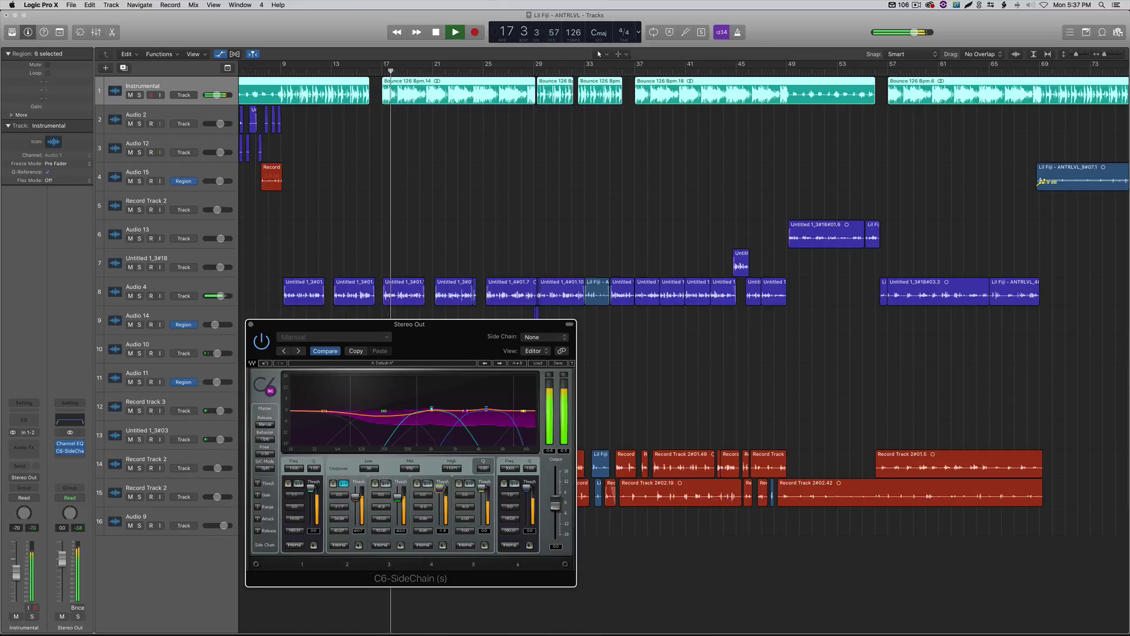
left_click_drag(440, 490, 423, 508)
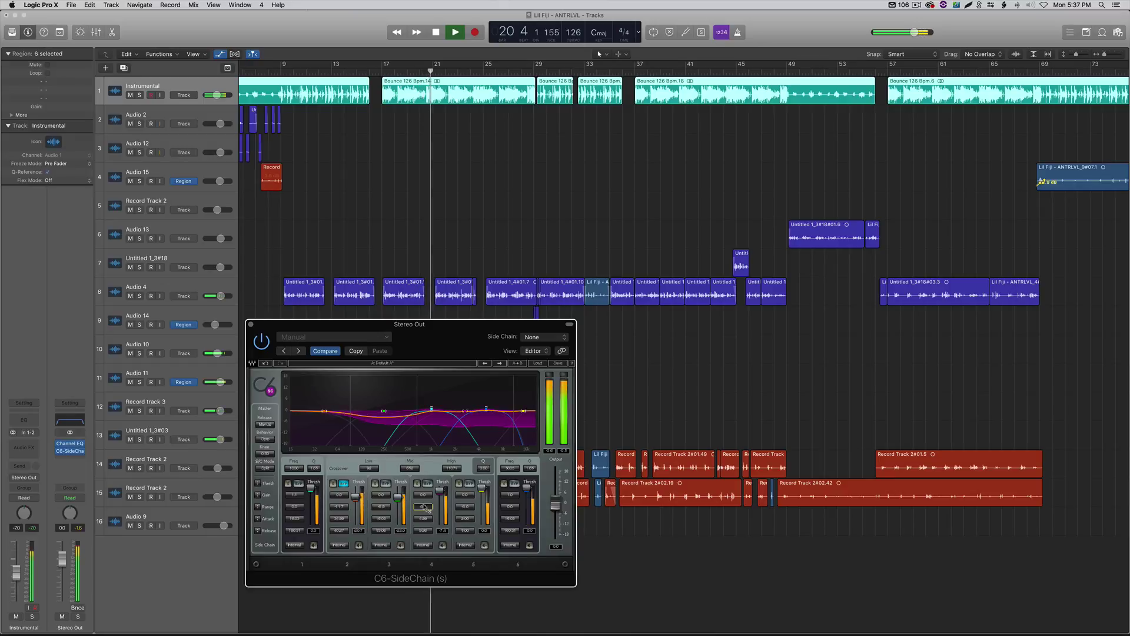
left_click_drag(423, 507, 440, 494)
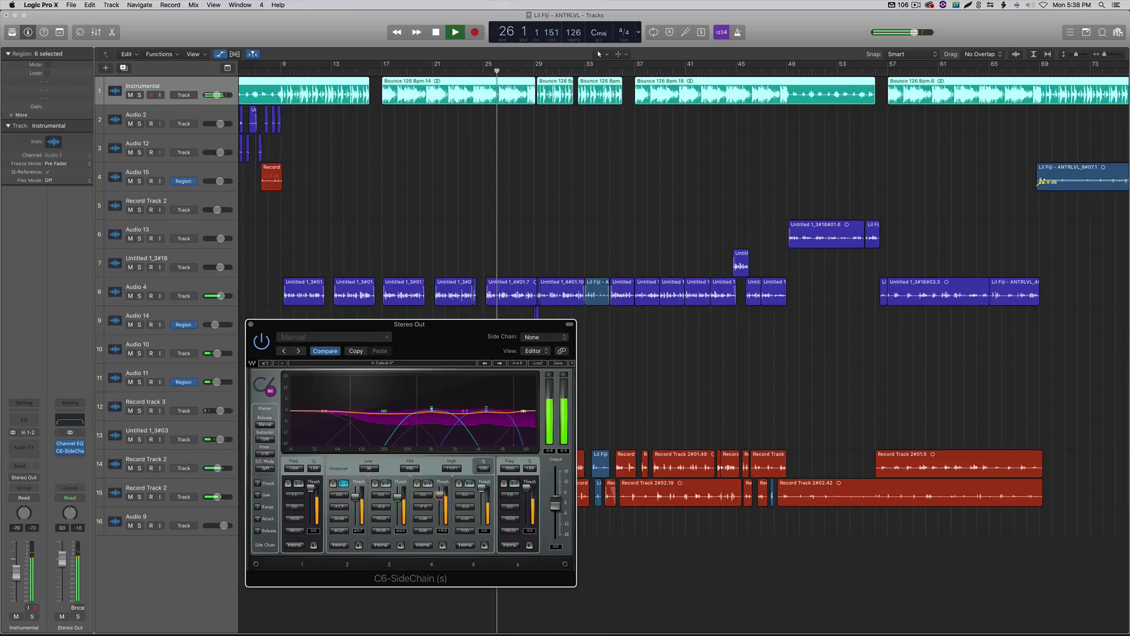
Solo band 4 of the C6-SideChain and fine-tune its range while listening to the band alone
left_click(417, 483)
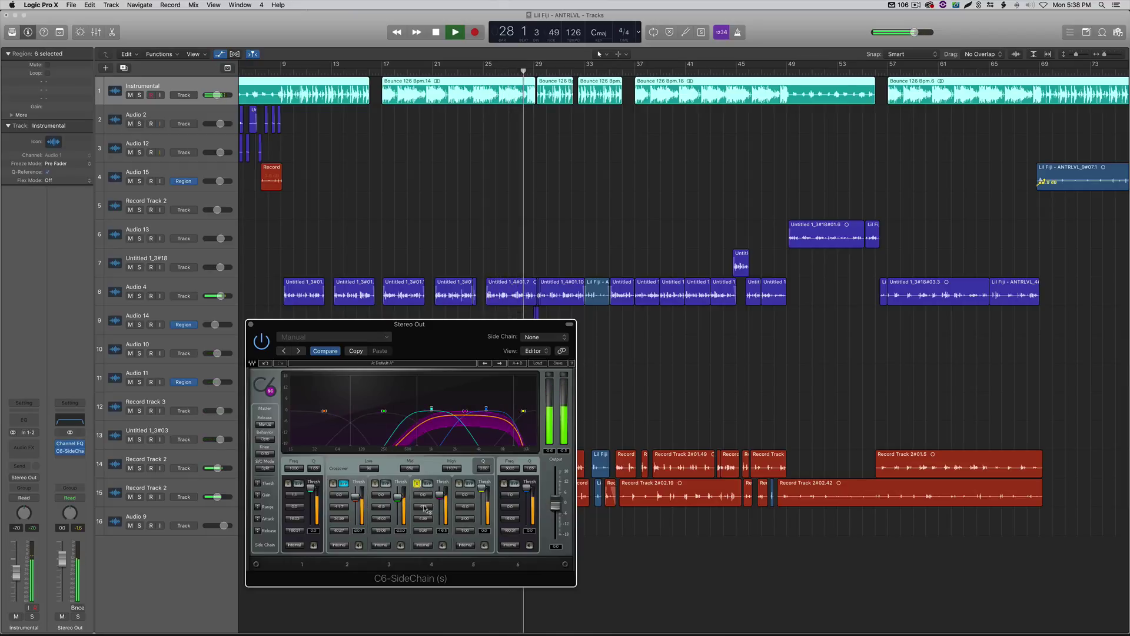
left_click_drag(423, 507, 423, 522)
key("space")
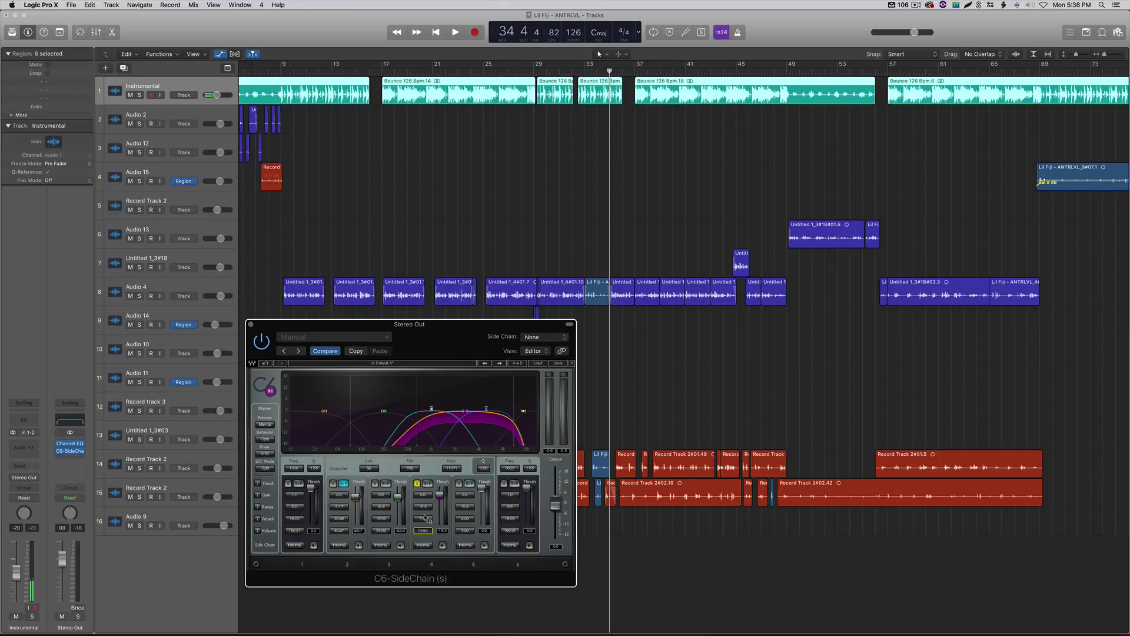
Adjust the attack and release of the soloed band 4 by ear, replaying from about bar 17
left_click_drag(425, 518, 425, 510)
left_click(422, 530)
left_click(423, 530)
key("space")
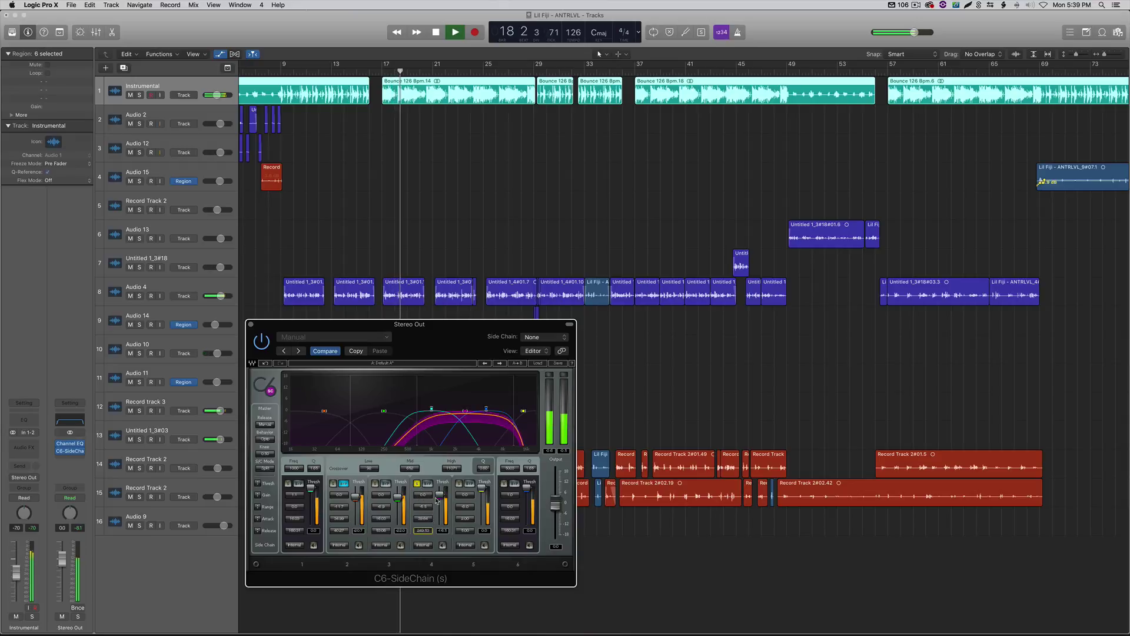
left_click_drag(425, 526, 426, 559)
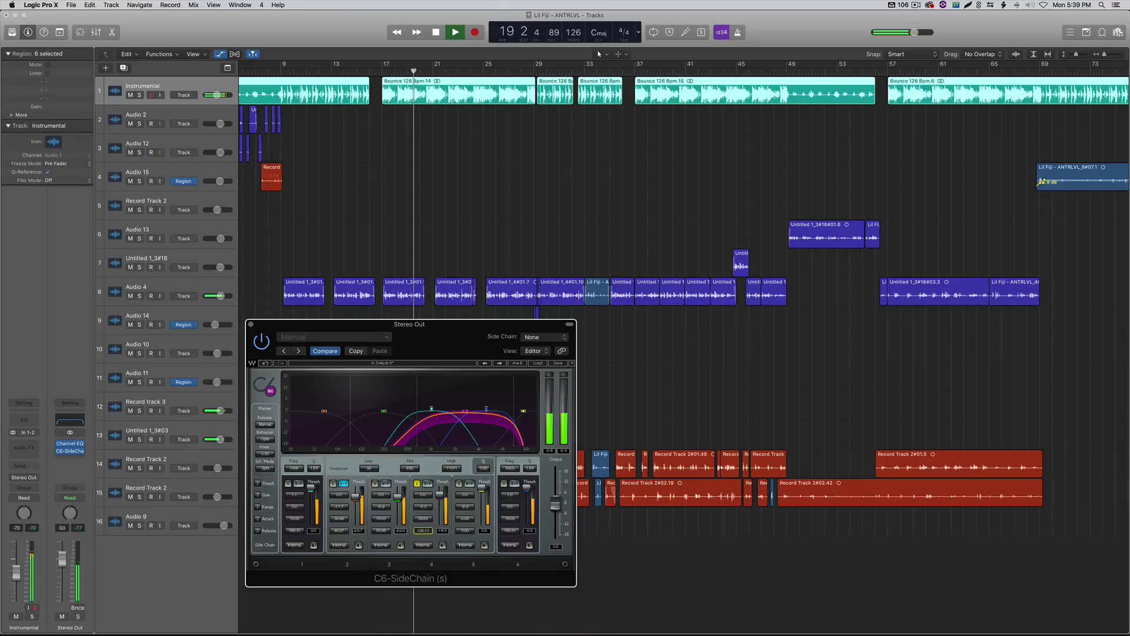
mouse_move(422, 519)
left_mouse_down()
mouse_move(423, 548)
mouse_move(436, 519)
left_mouse_up()
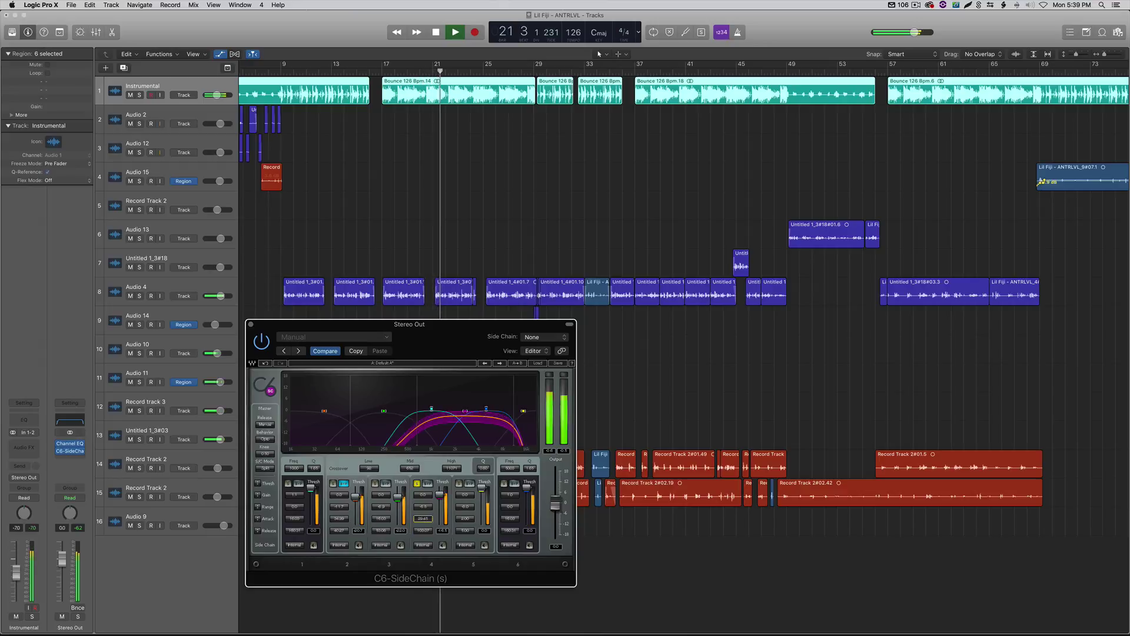
key("space")
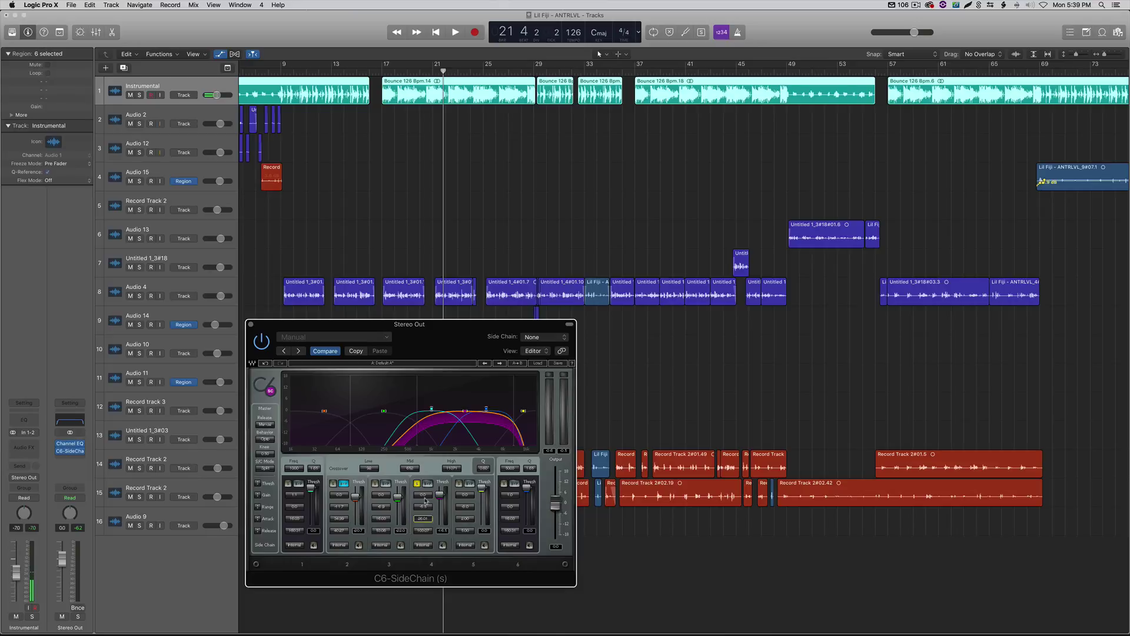
Play the full mix with band 4 unsoloed and band 5 bypassed to judge the C6-SideChain's overall effect
key("space")
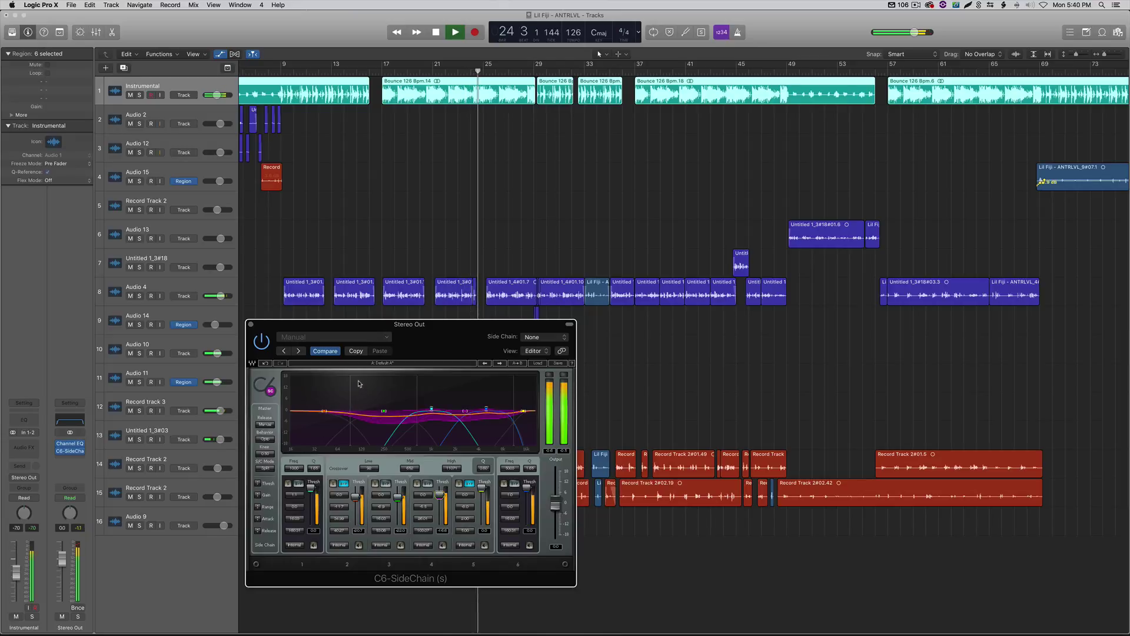
key("space")
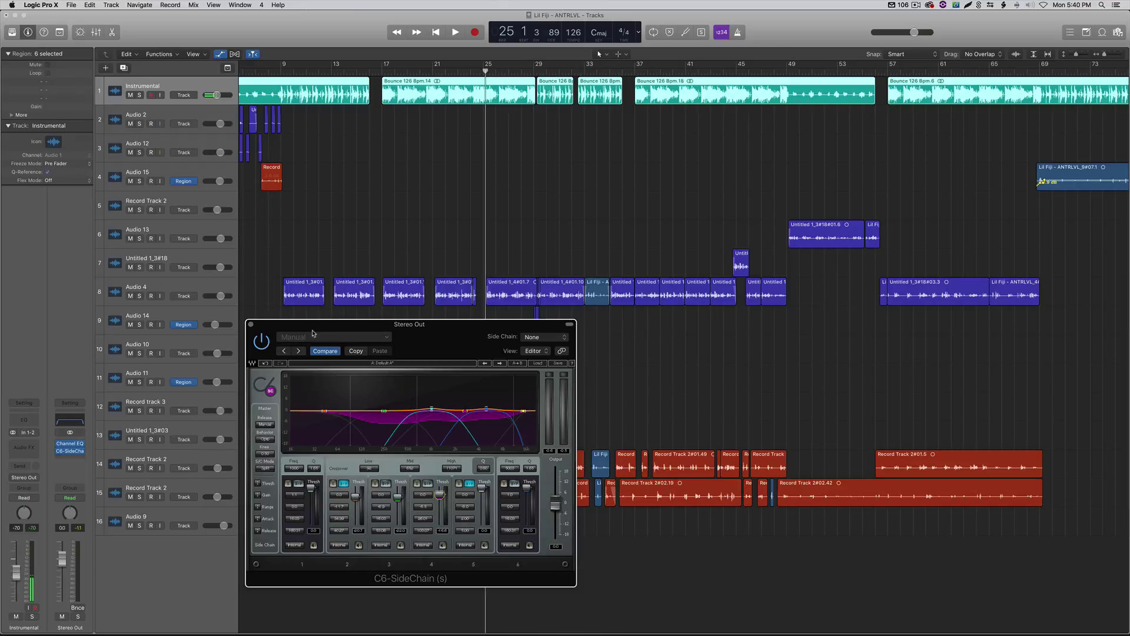
key("space")
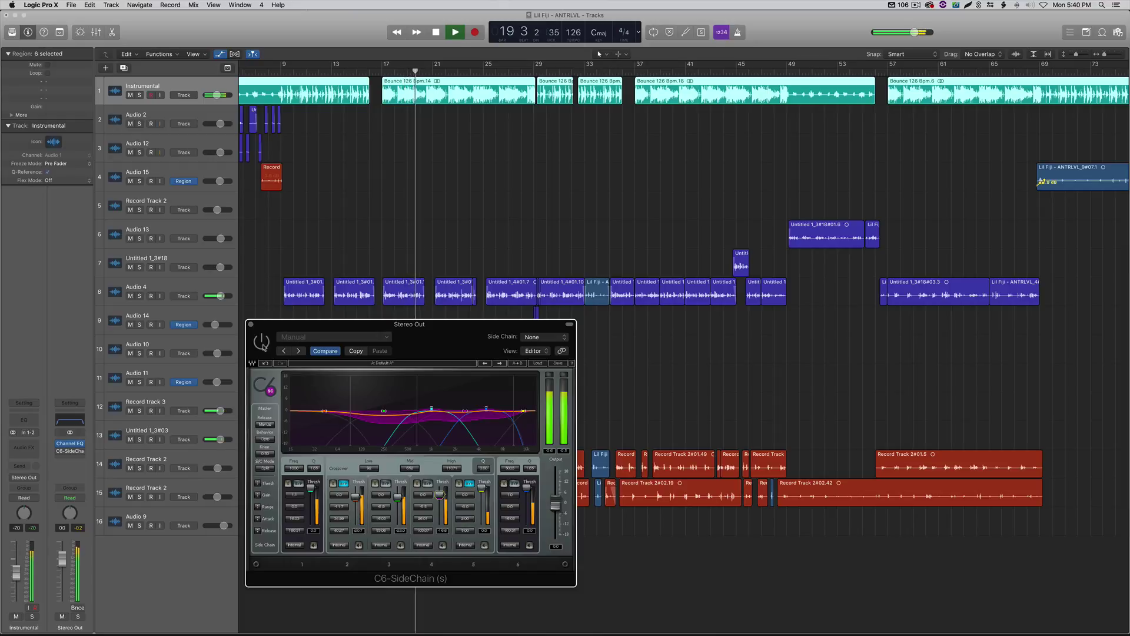
key("space")
key("space")
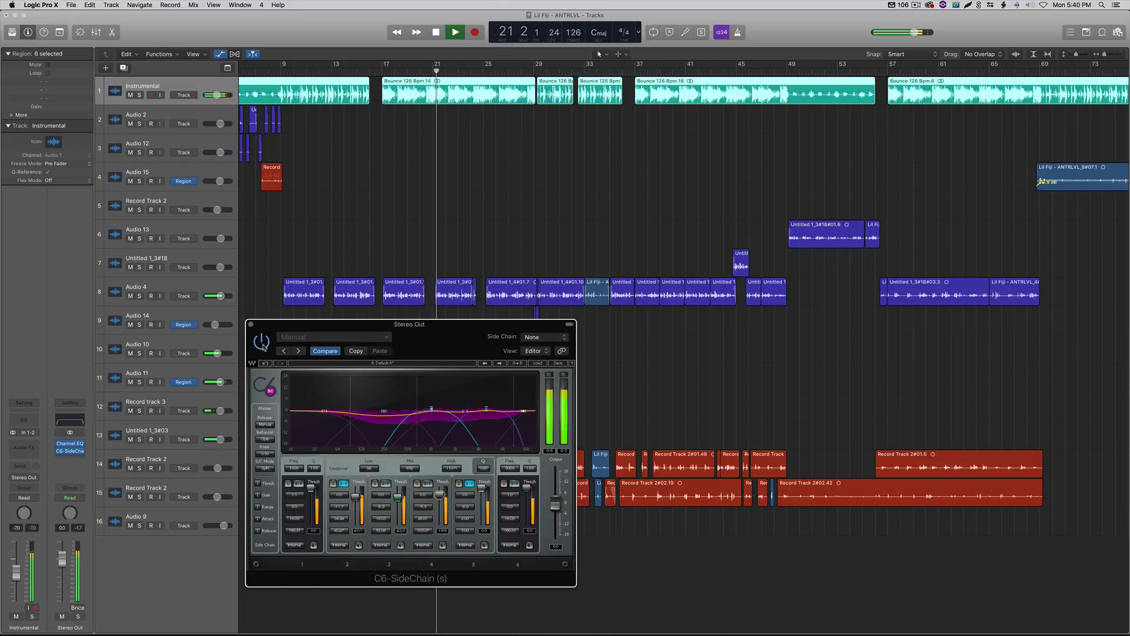
key("space")
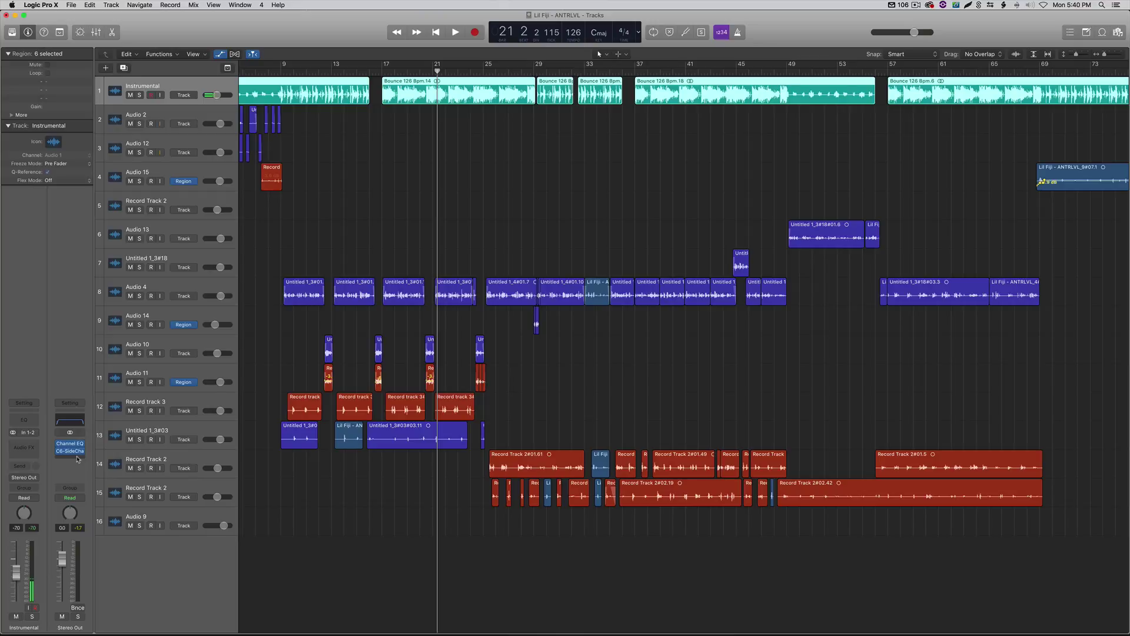
left_click(77, 458)
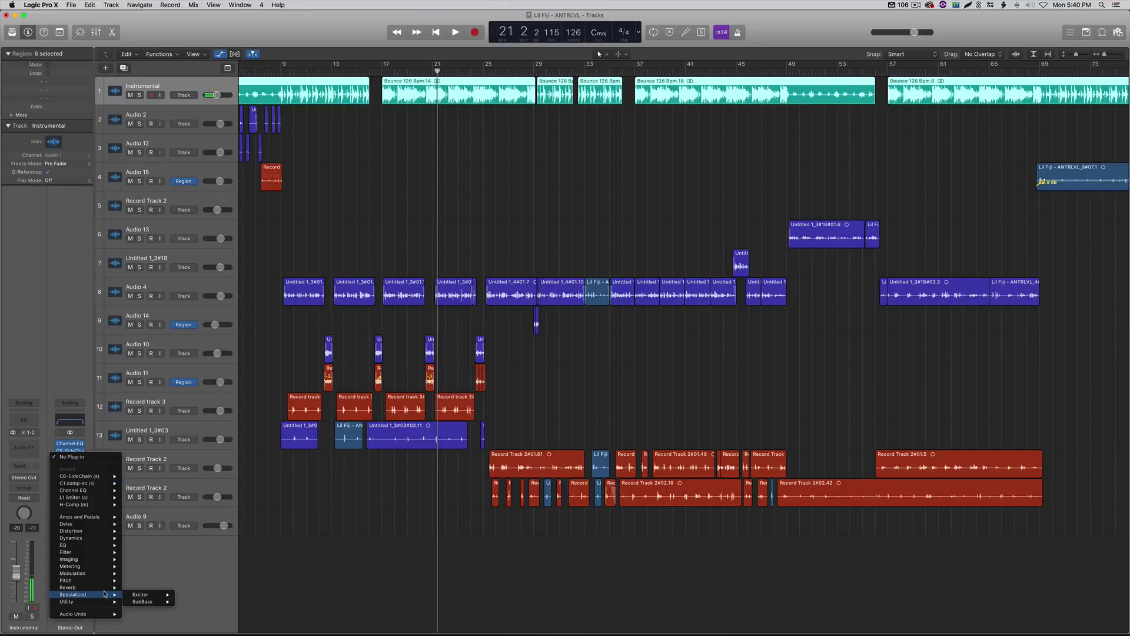
mouse_move(102, 616)
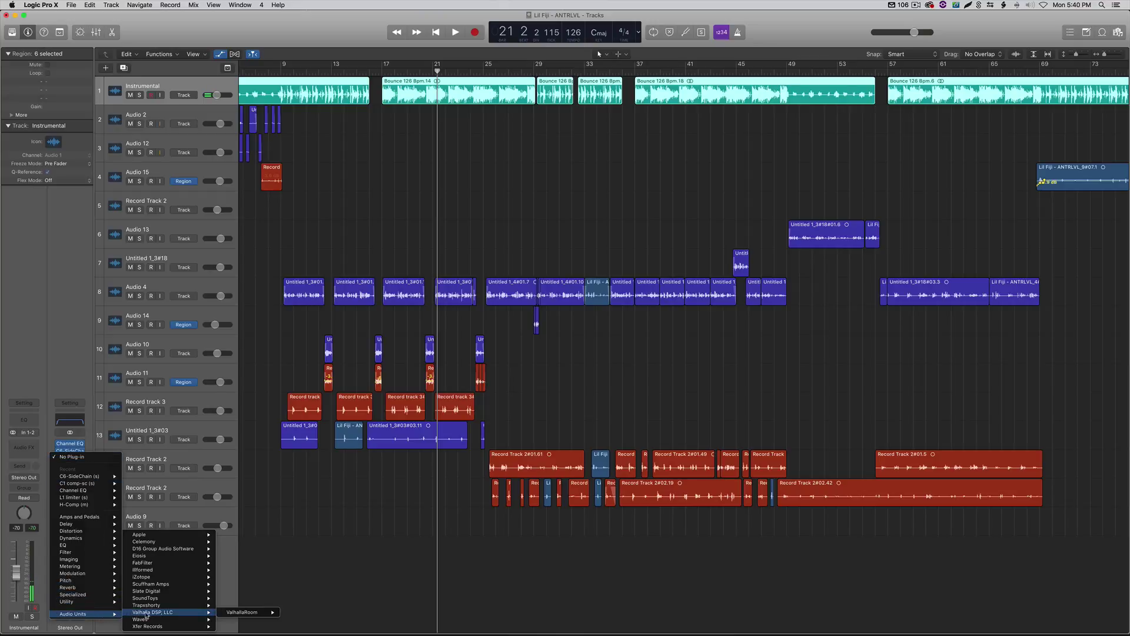
left_click(66, 357)
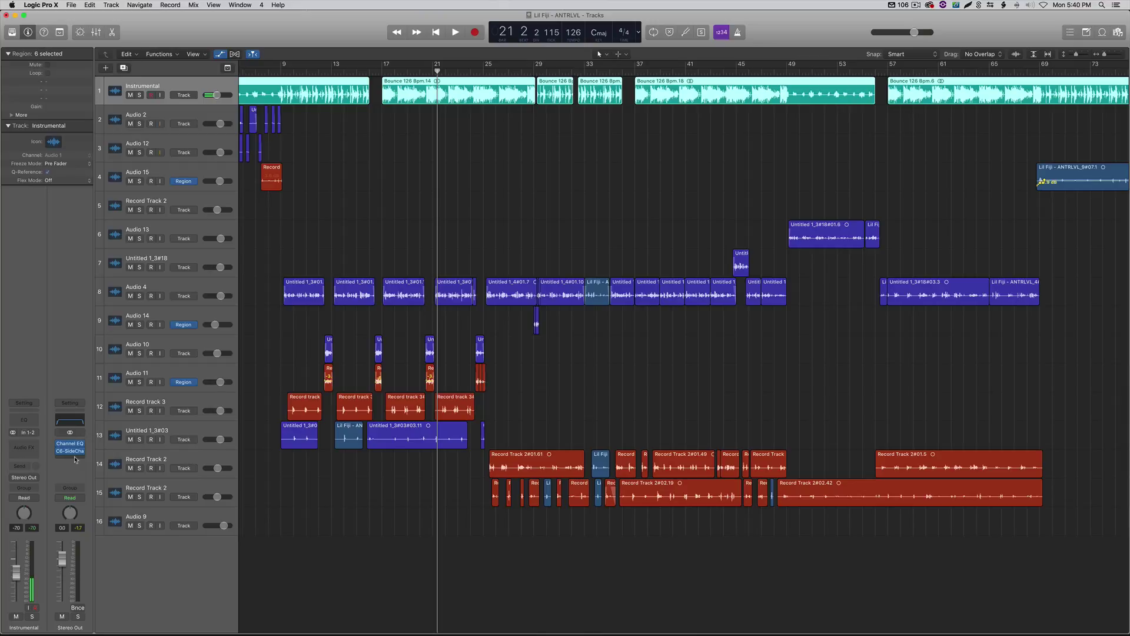
Insert the Waves S1 Imager (s) after the C6-SideChain on the Stereo Out channel
left_click(75, 459)
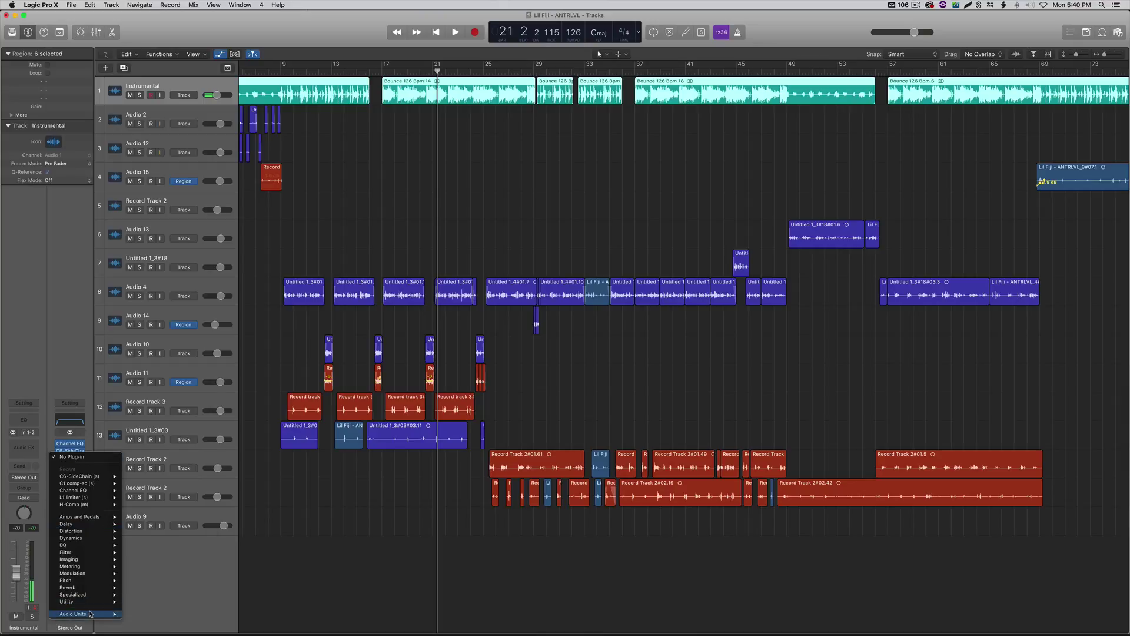
mouse_move(85, 614)
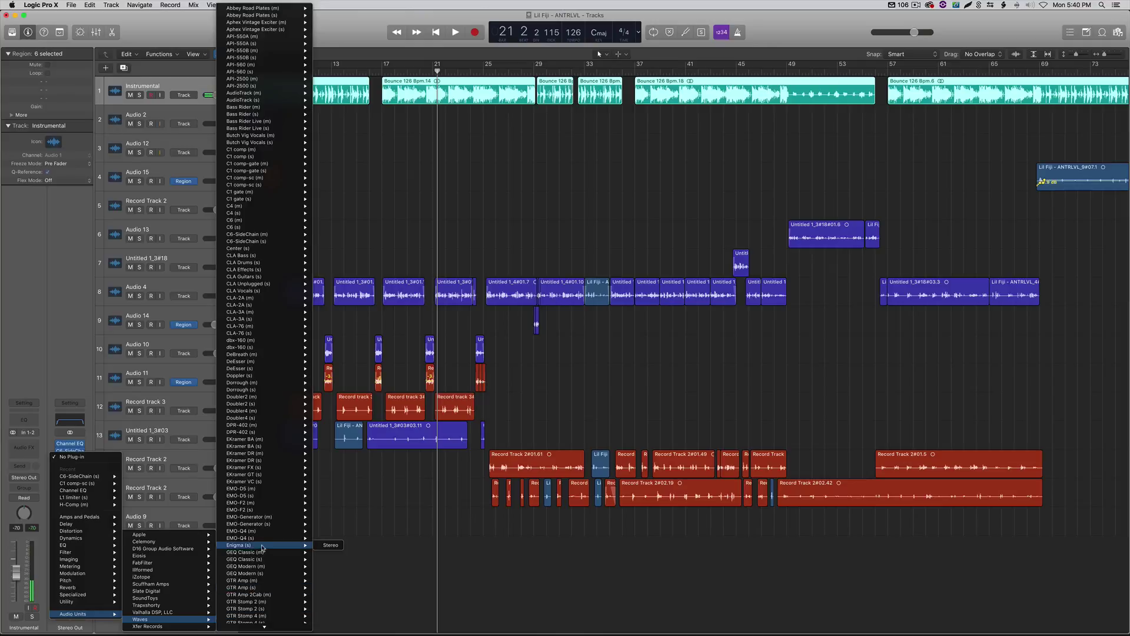
scroll(254, 565, "down", 15)
scroll(263, 548, "down", 5)
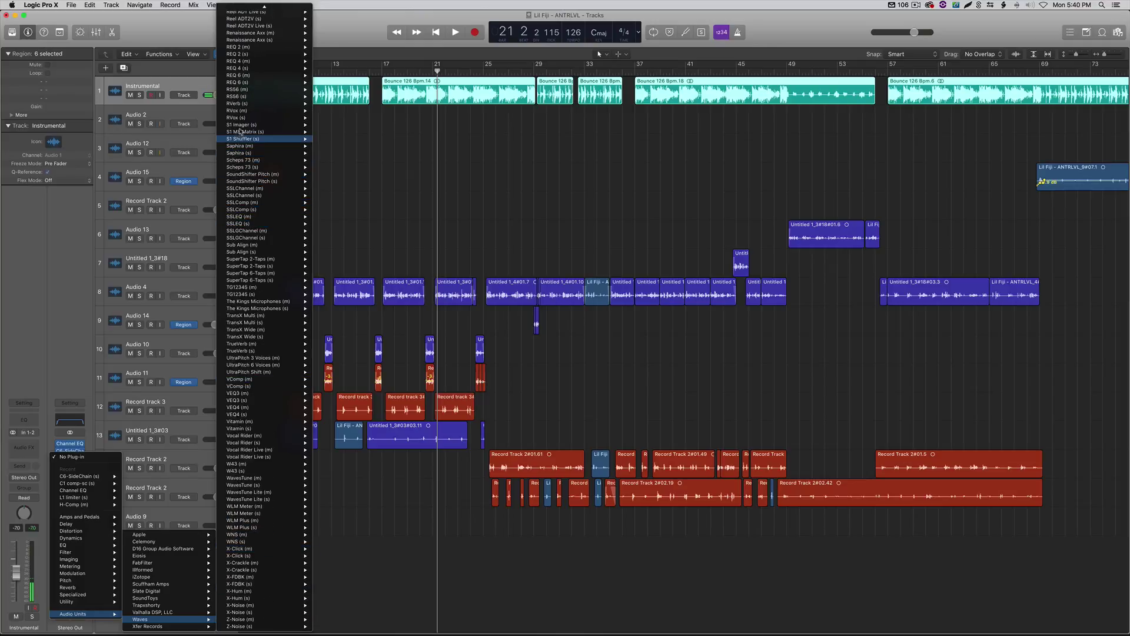
left_click(246, 125)
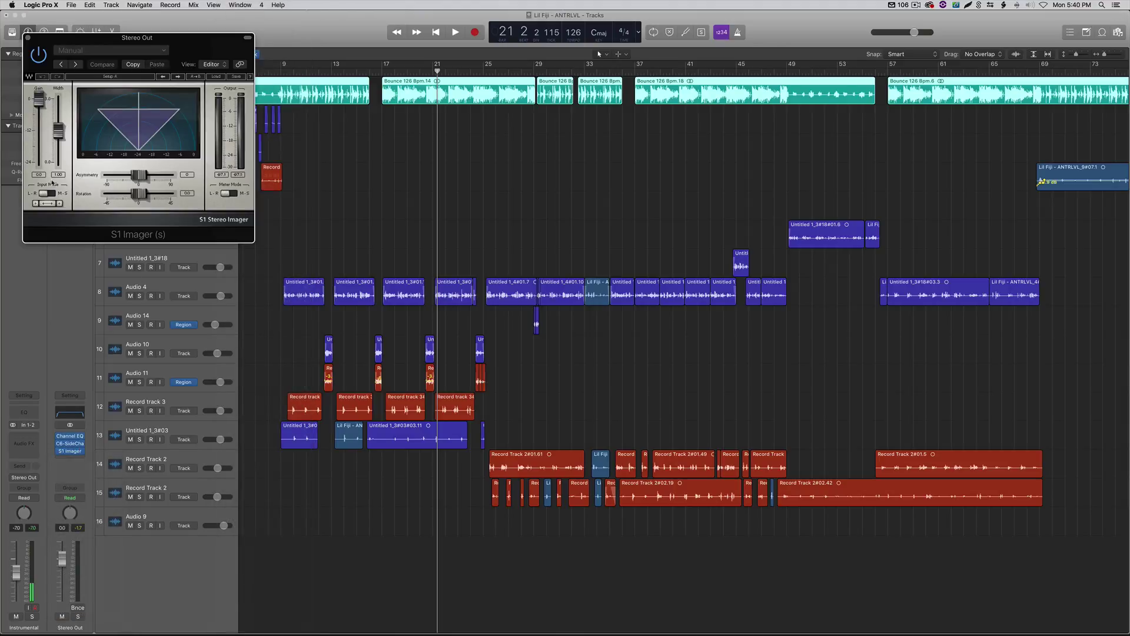
Widen the stereo image slightly with the S1 Imager's width control during playback, and close the plug-in window
left_click_drag(83, 34, 343, 375)
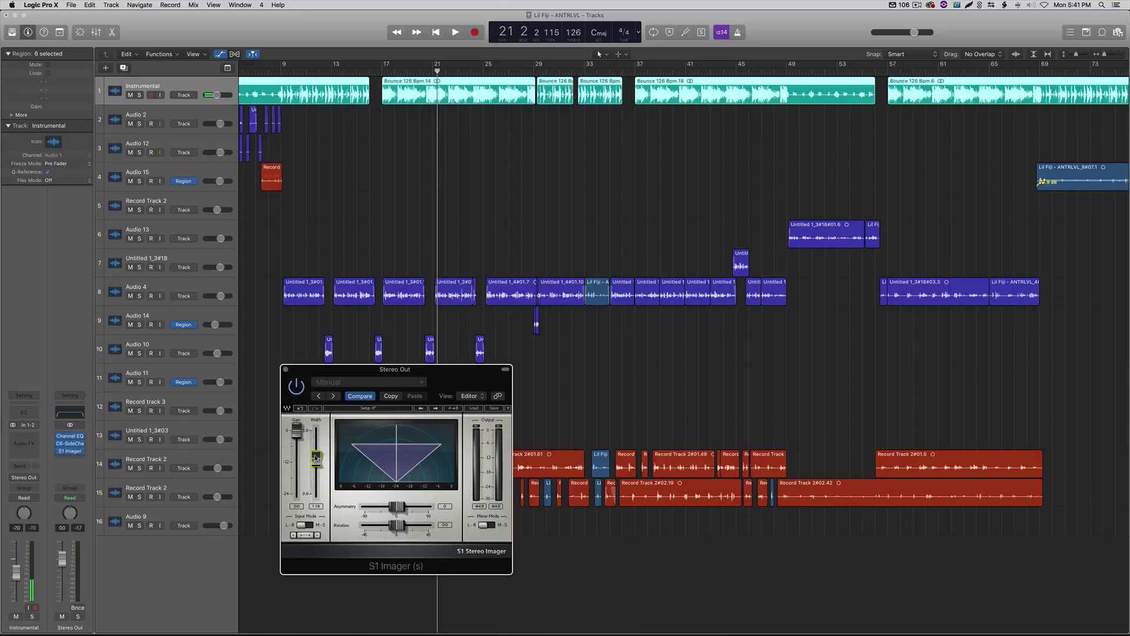
key("space")
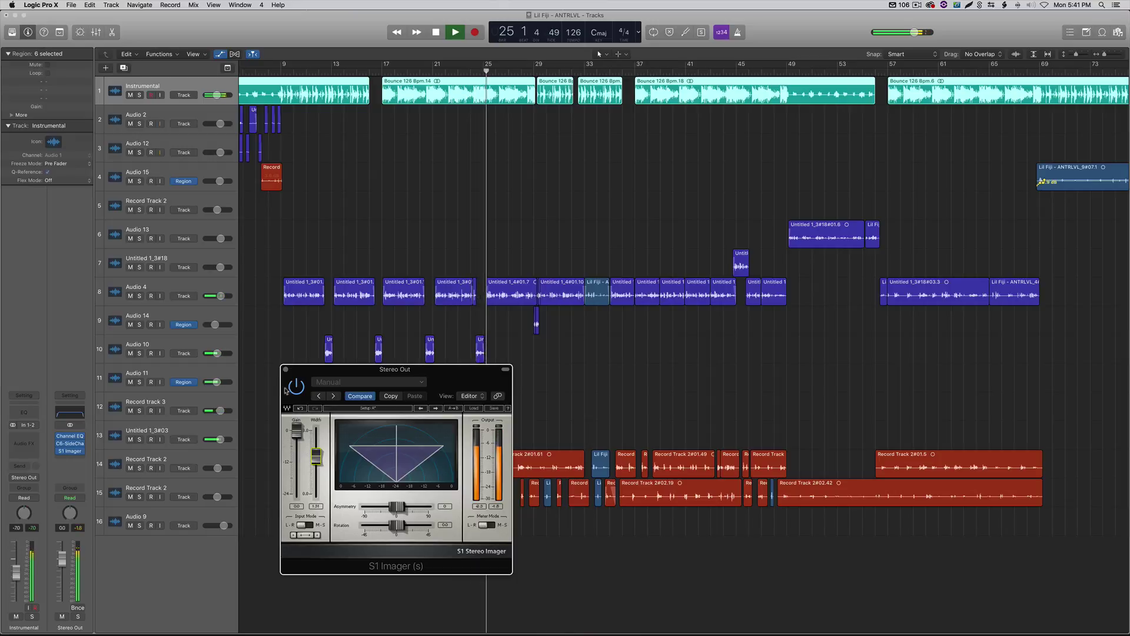
mouse_move(316, 457)
left_mouse_down()
mouse_move(316, 444)
mouse_move(316, 454)
left_mouse_up()
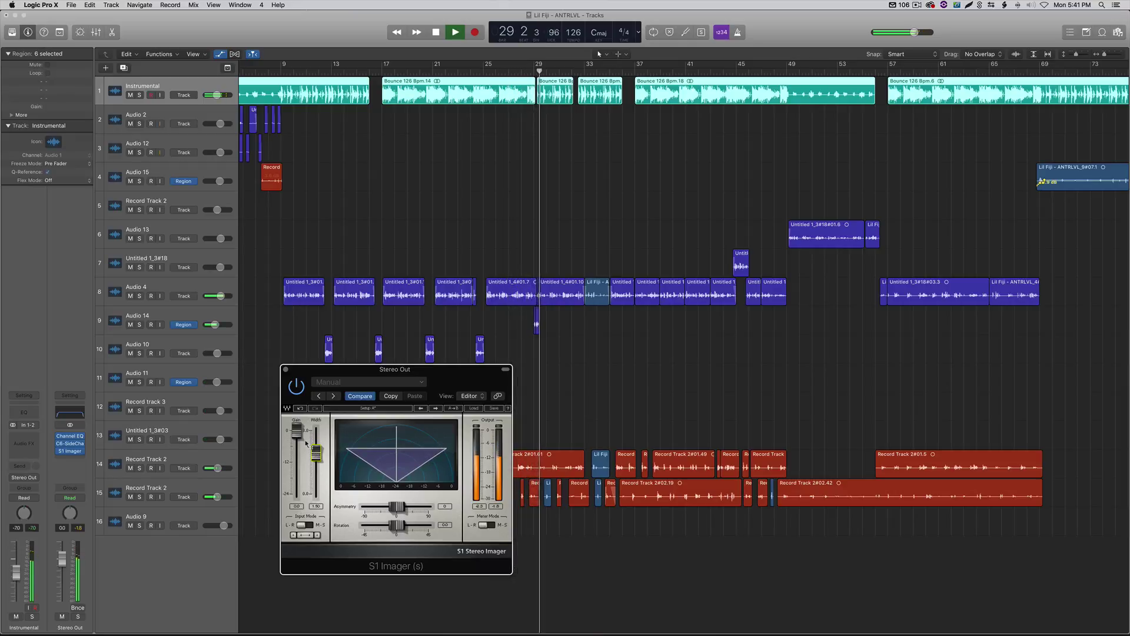
key("space")
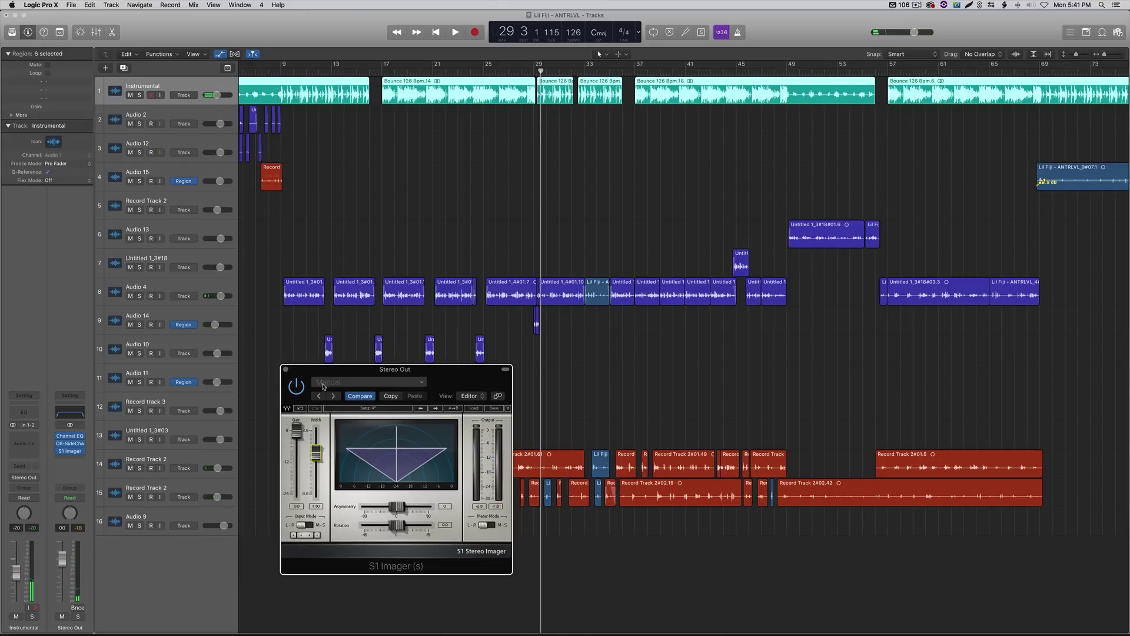
left_click(286, 370)
Insert the stereo Waves L3-LL Ultra (s) after the S1 Imager on Stereo Out and move its window lower over the arrangement
left_click(76, 459)
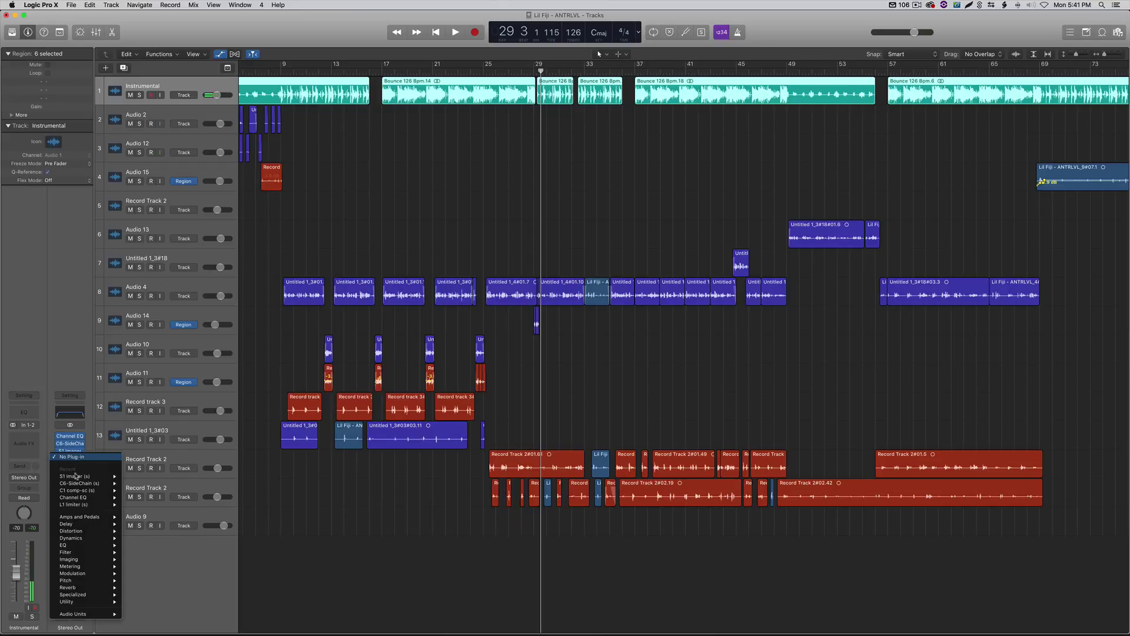
mouse_move(109, 615)
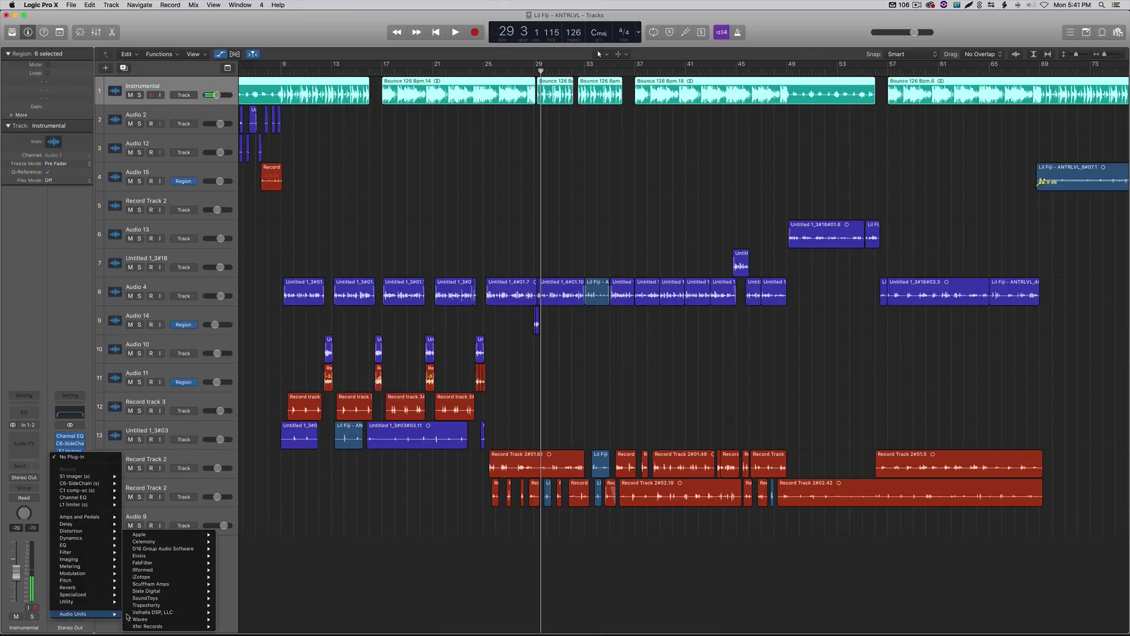
mouse_move(167, 619)
mouse_move(260, 540)
scroll(260, 543, "down", 10)
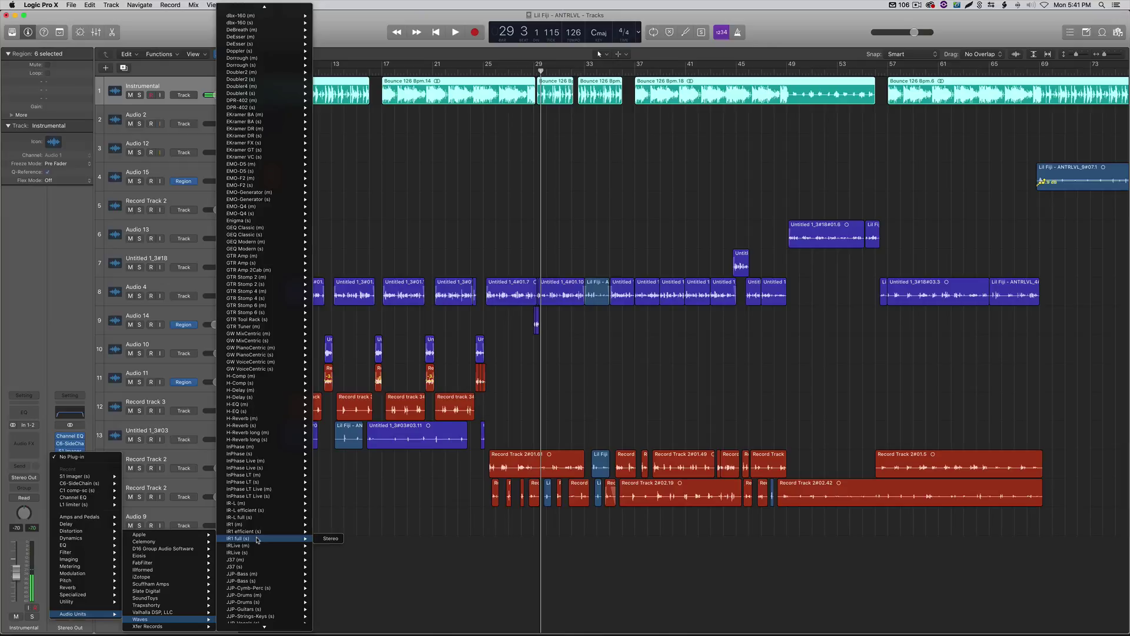
scroll(257, 539, "down", 10)
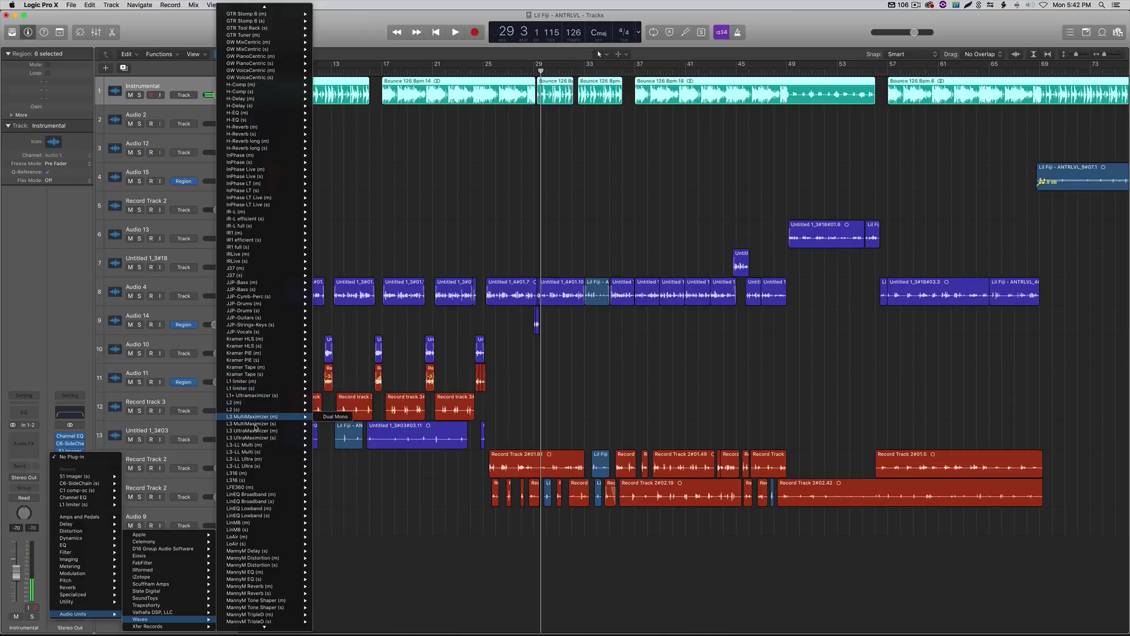
mouse_move(255, 425)
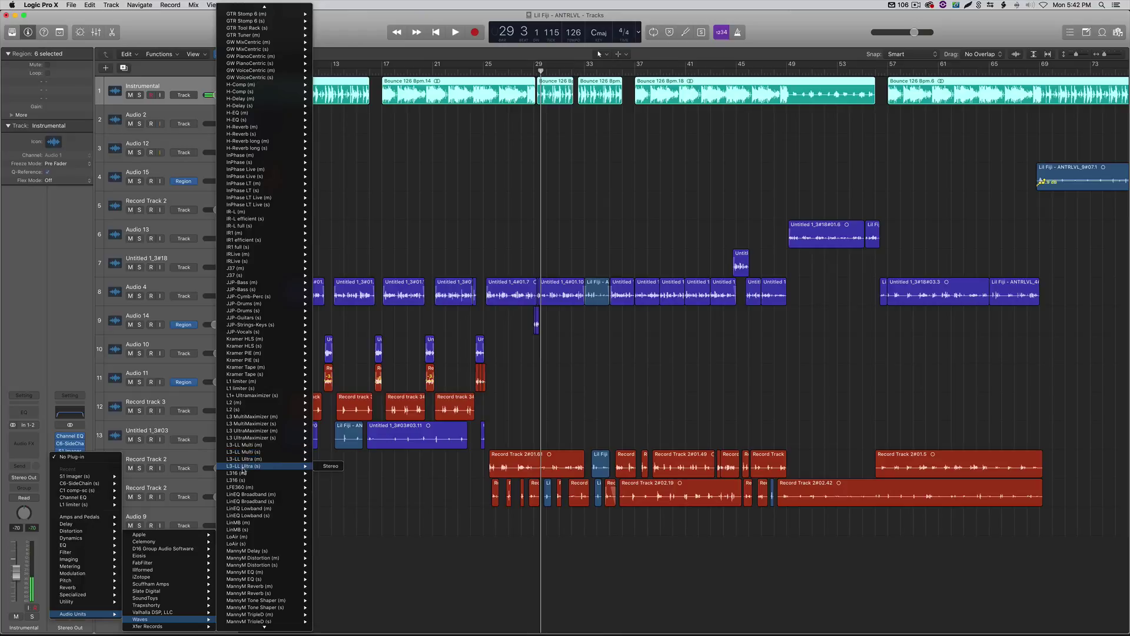
left_click(329, 466)
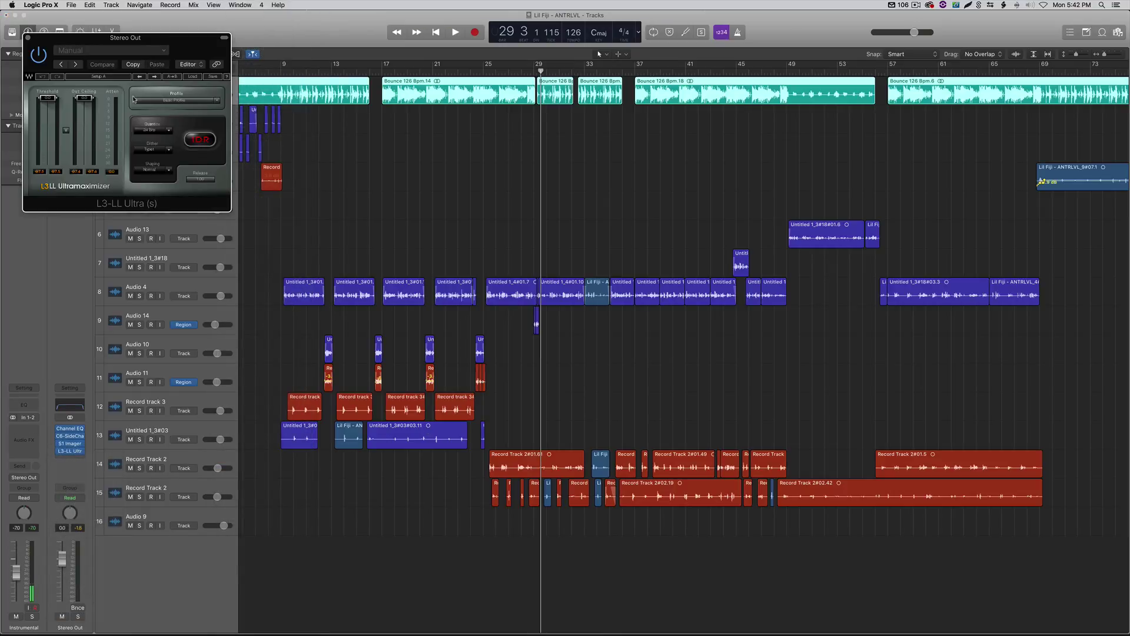
left_click_drag(122, 48, 359, 353)
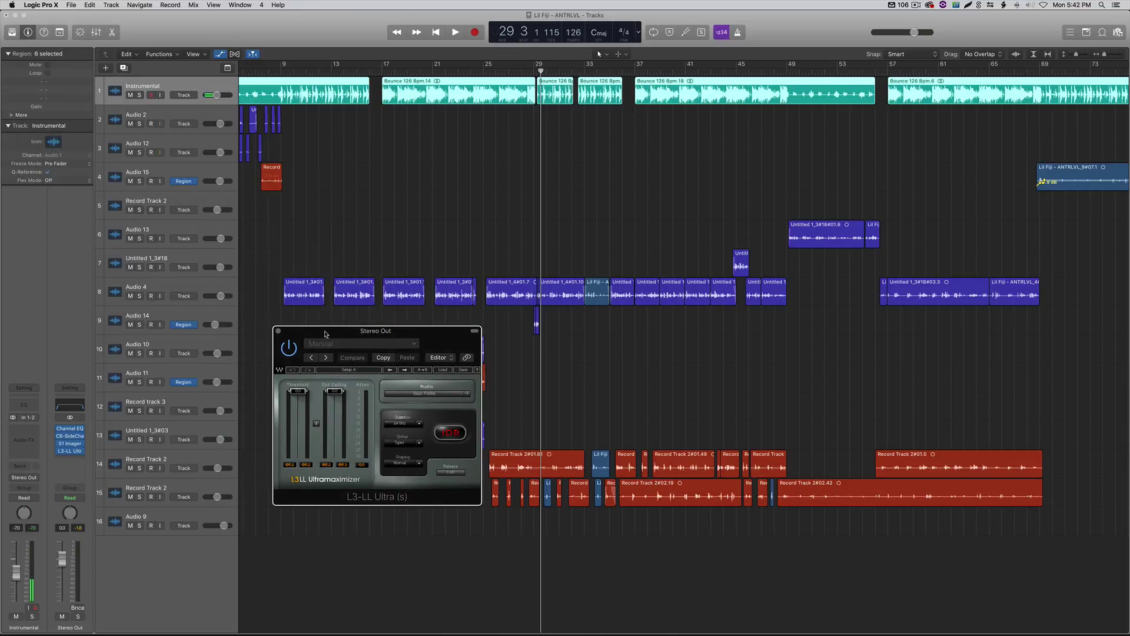
left_click_drag(325, 334, 328, 434)
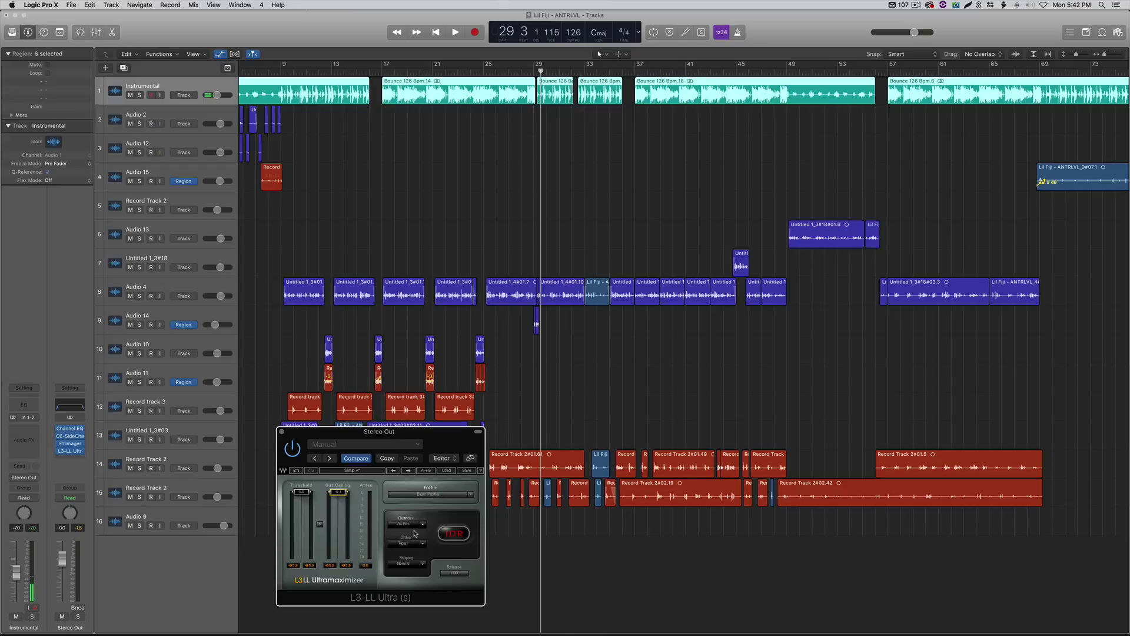
Set the L3-LL Ultra's dither to None and lower its threshold by ear during playback
left_click(423, 545)
key("space")
left_click_drag(301, 498, 304, 505)
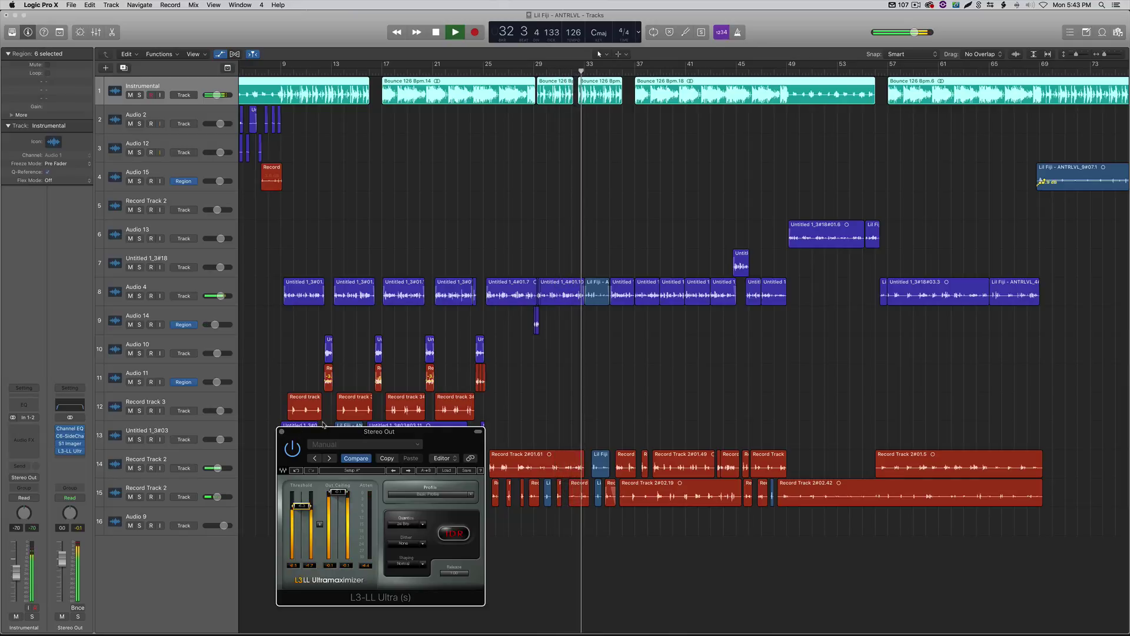
Try the L3-LL Ultra's Extreme Analog and Cosy and Warm profiles during playback, and close the plug-in window
left_click(438, 493)
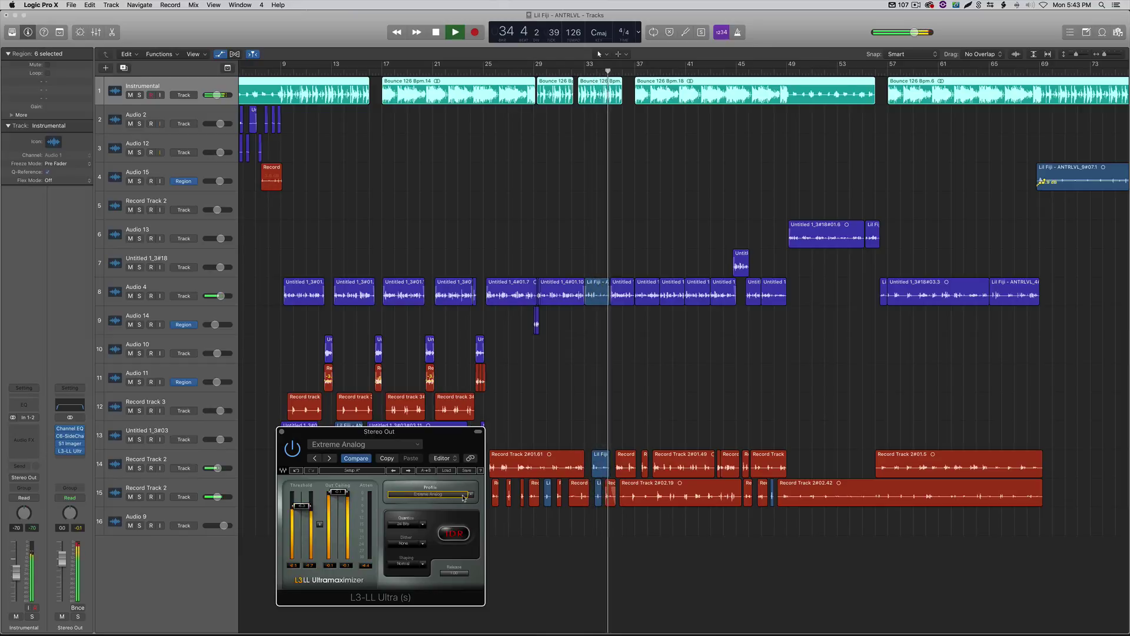
left_click(471, 495)
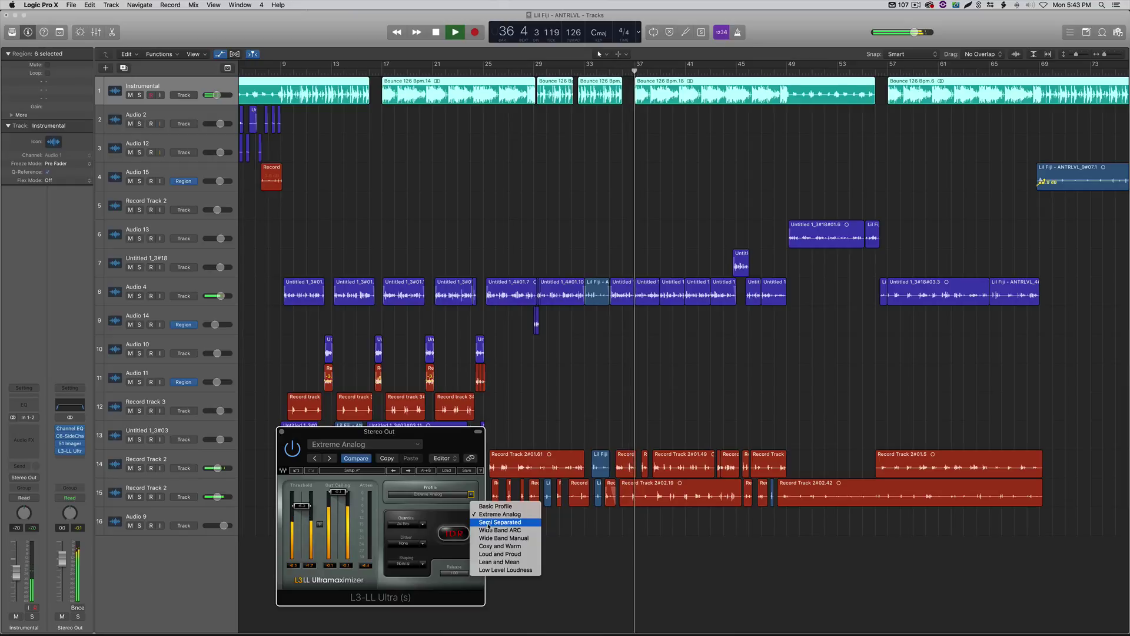
left_click(493, 545)
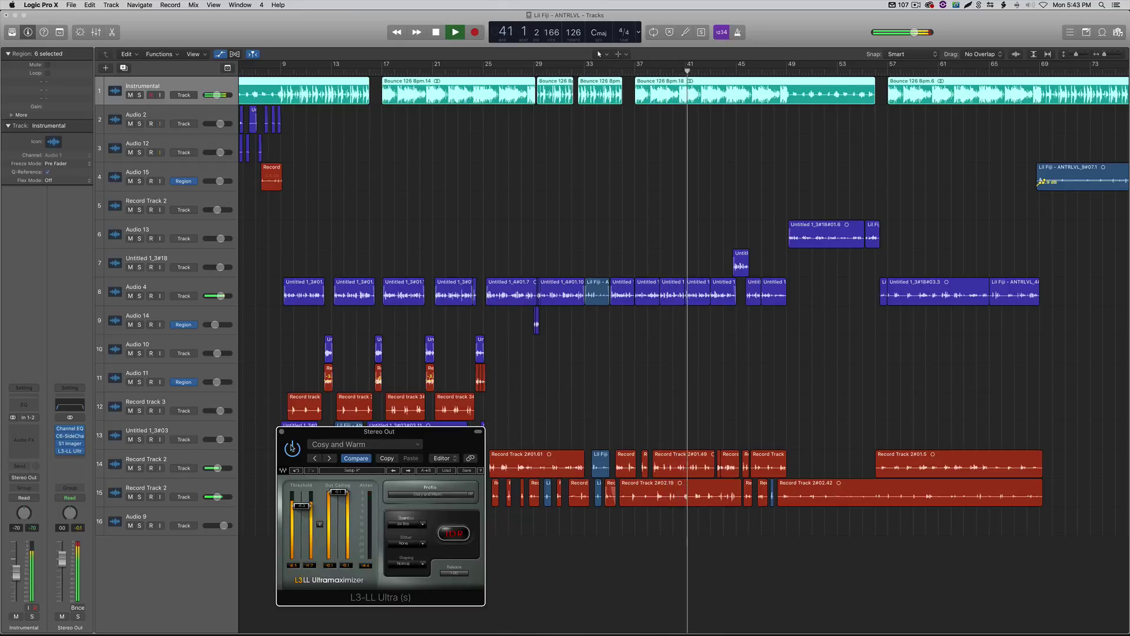
key("space")
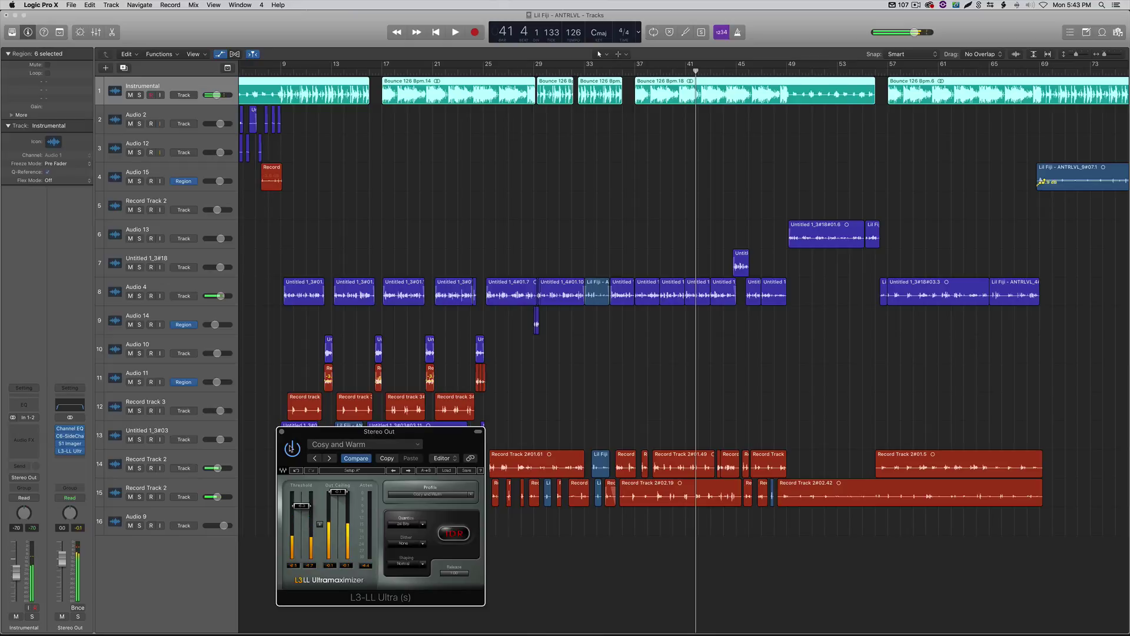
left_click(282, 432)
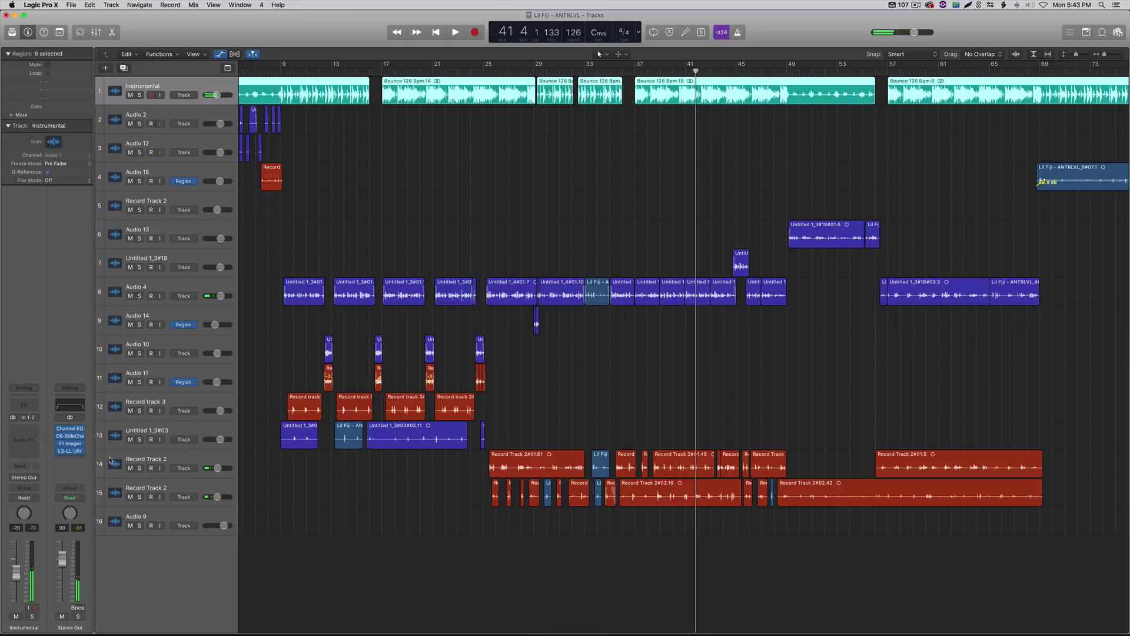
Insert the Waves L1 limiter (s) after the L3-LL Ultra on Stereo Out and move its window lower over the arrangement
left_click(76, 459)
mouse_move(115, 614)
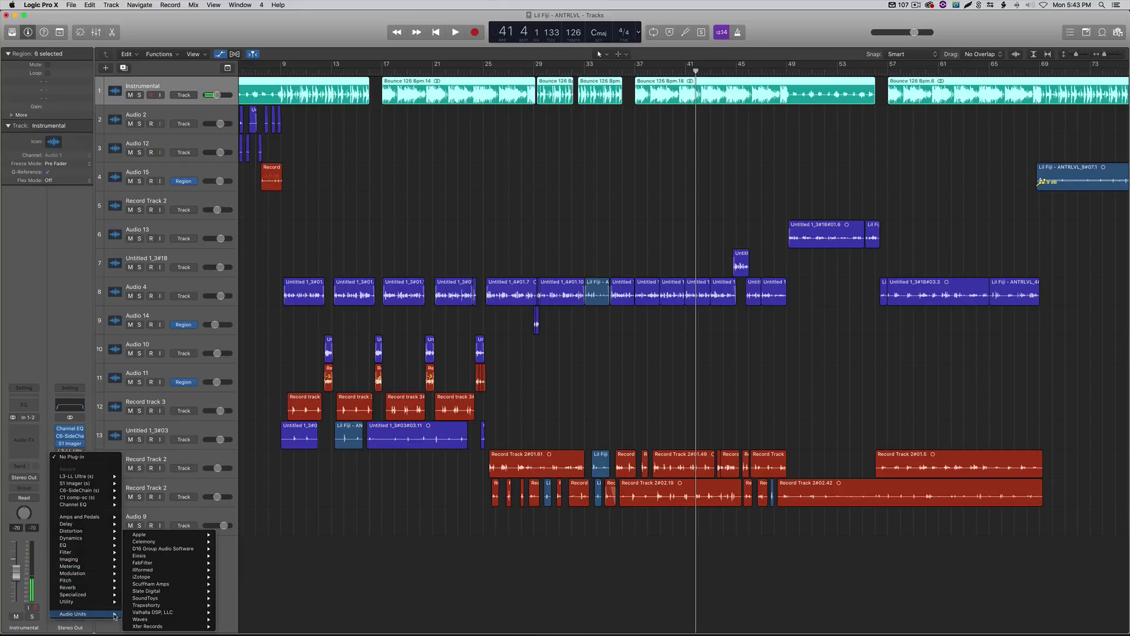
scroll(272, 510, "down", 2)
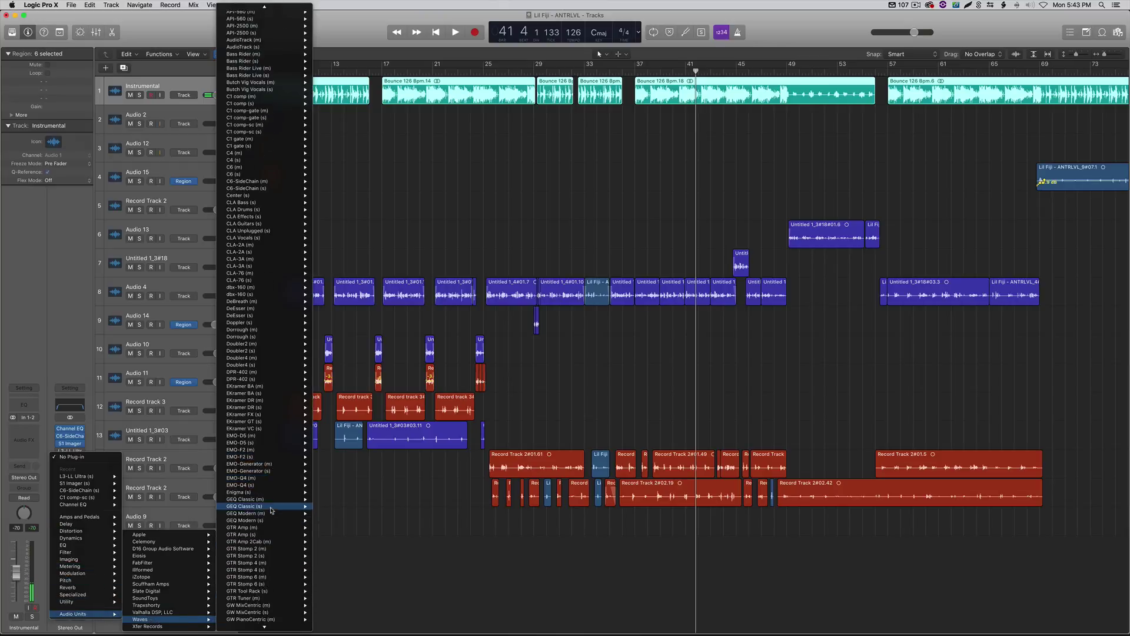
scroll(272, 510, "down", 15)
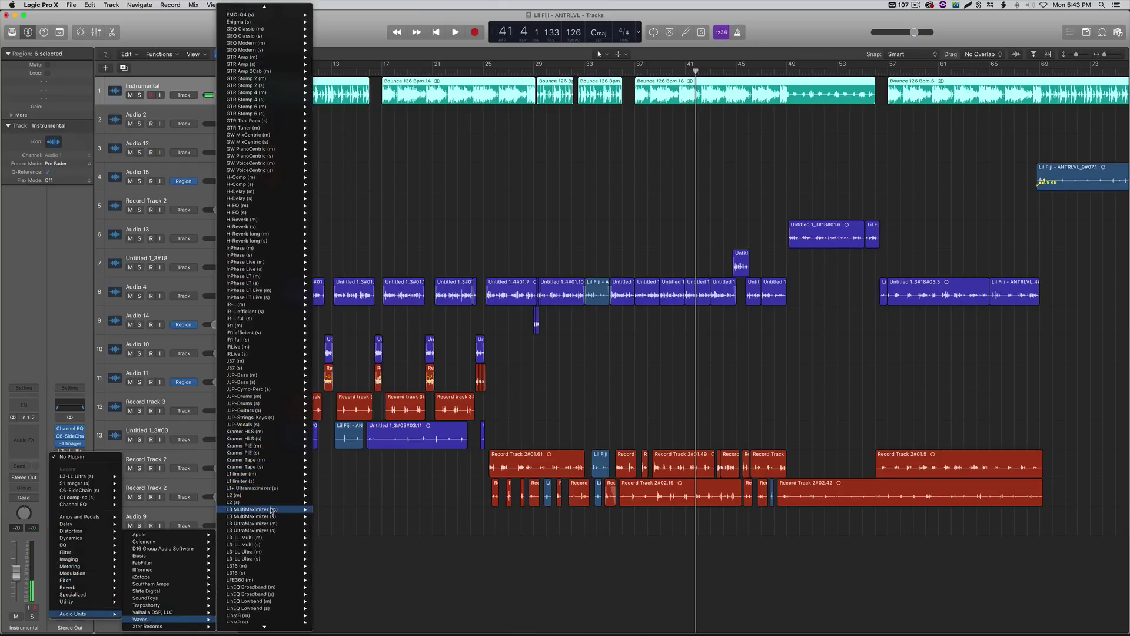
scroll(271, 510, "down", 1)
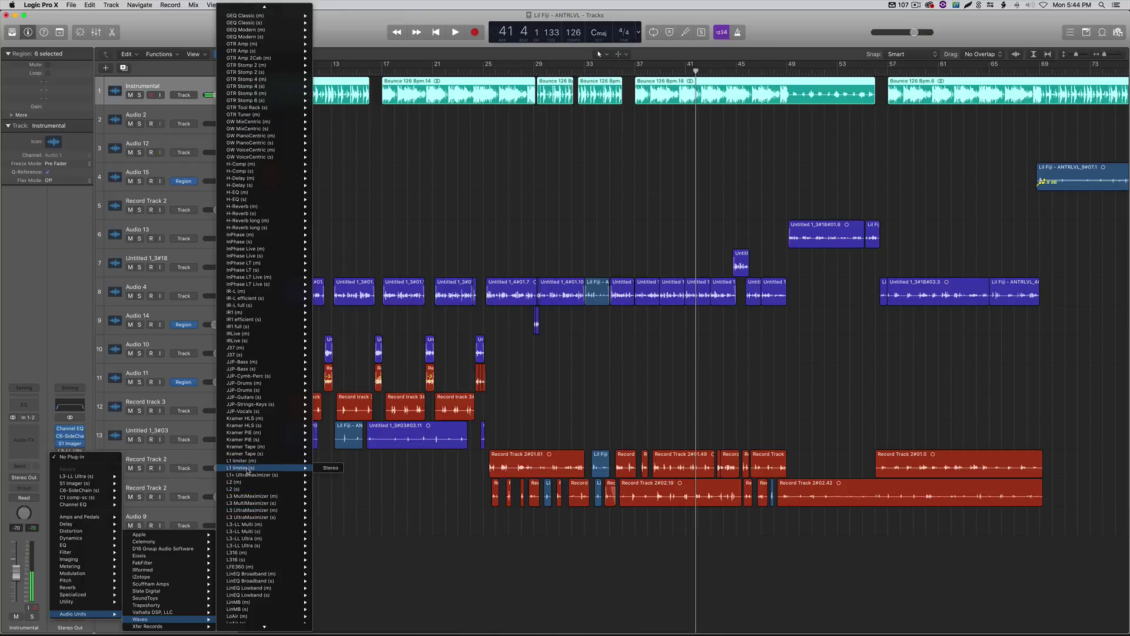
left_click(247, 468)
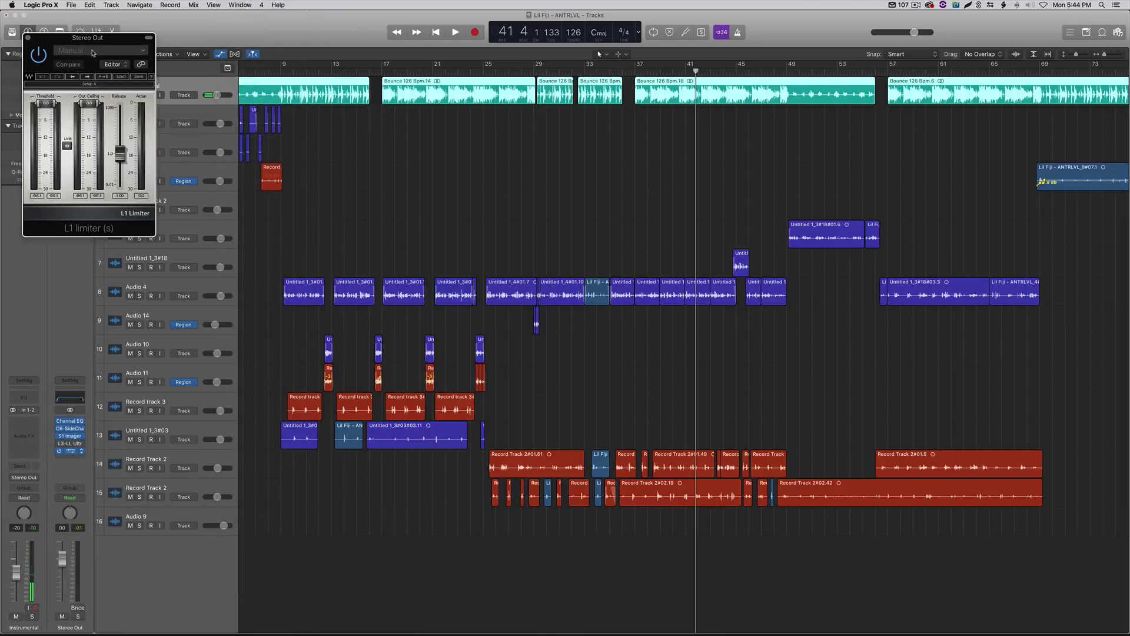
left_click_drag(92, 52, 349, 357)
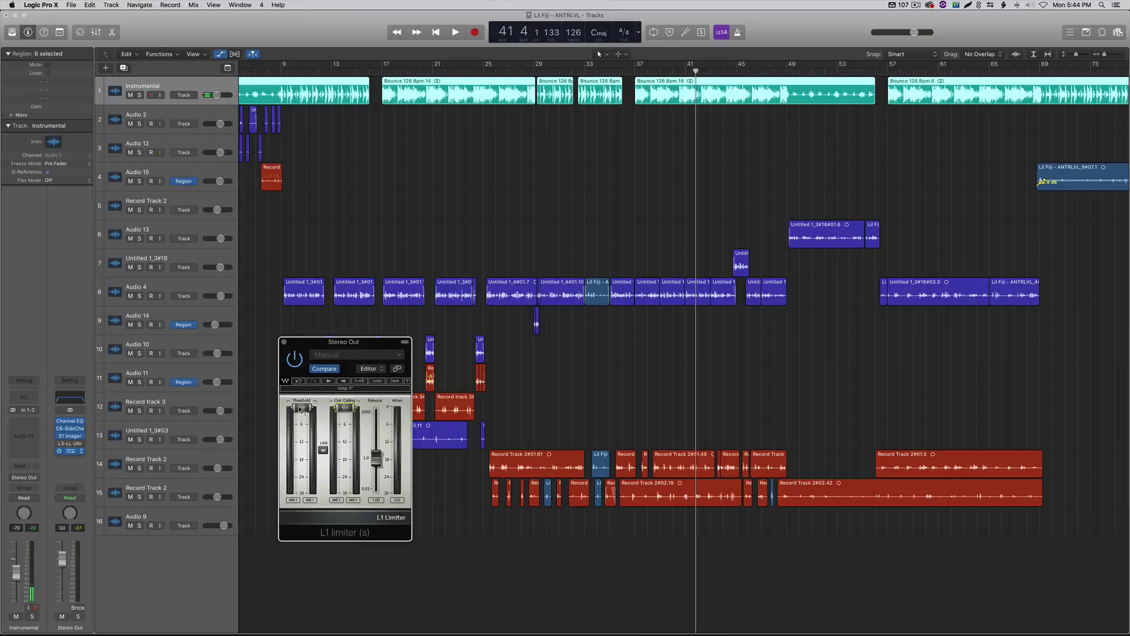
Lower the L1 limiter's threshold by ear during playback, and close the plug-in window
key("space")
left_click_drag(302, 414, 302, 421)
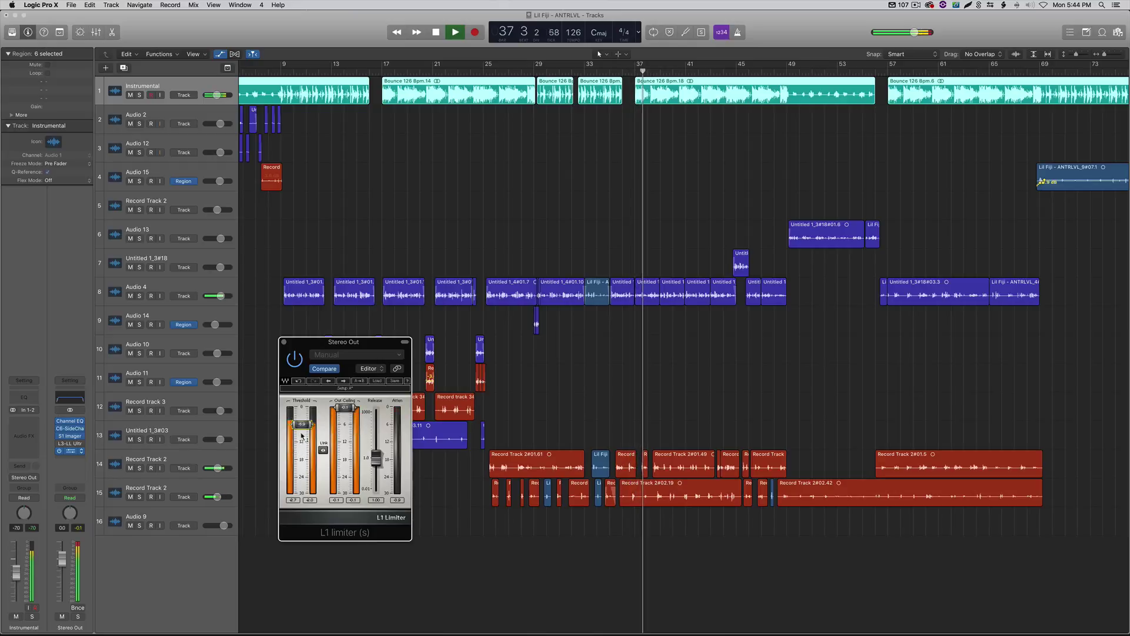
left_click(284, 342)
key("space")
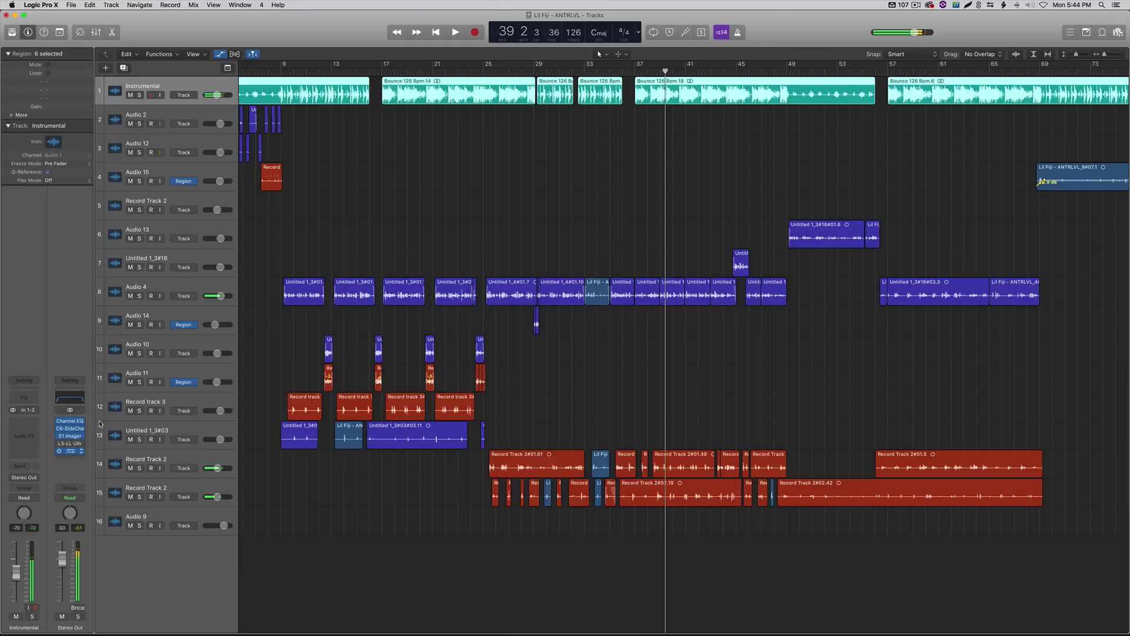
Remove the L3-LL Ultra from the Stereo Out insert chain, keeping the L1 limiter as the only limiter
left_click(81, 446)
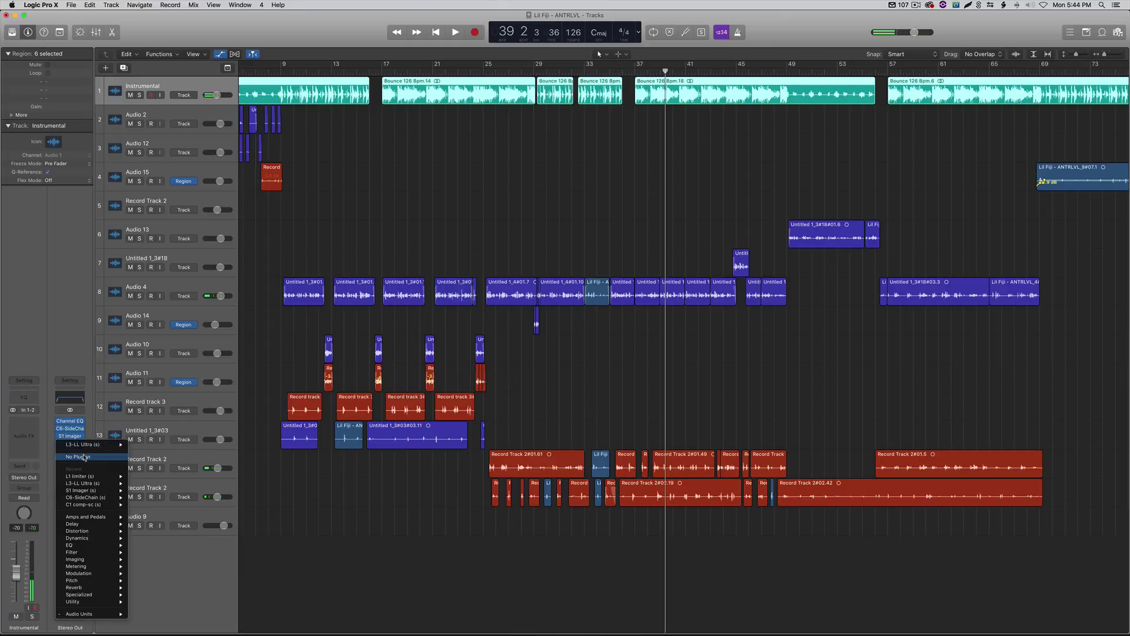
left_click(84, 457)
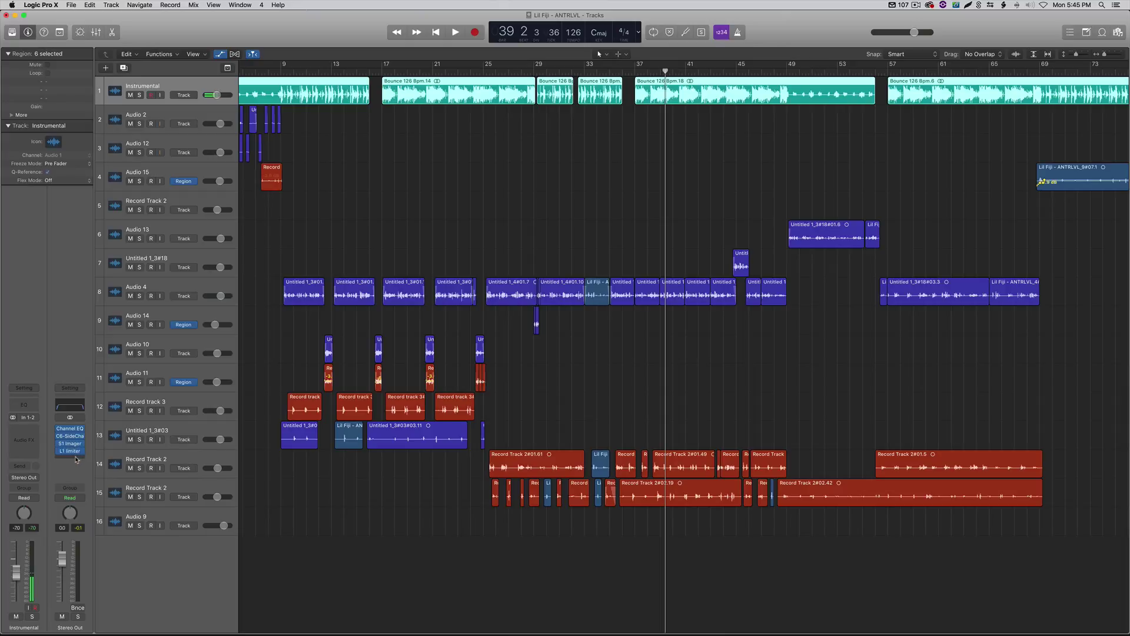
Insert Stereo Spread after the L1 limiter on Stereo Out, load its Light HF Spread preset and close its window
left_click(76, 452)
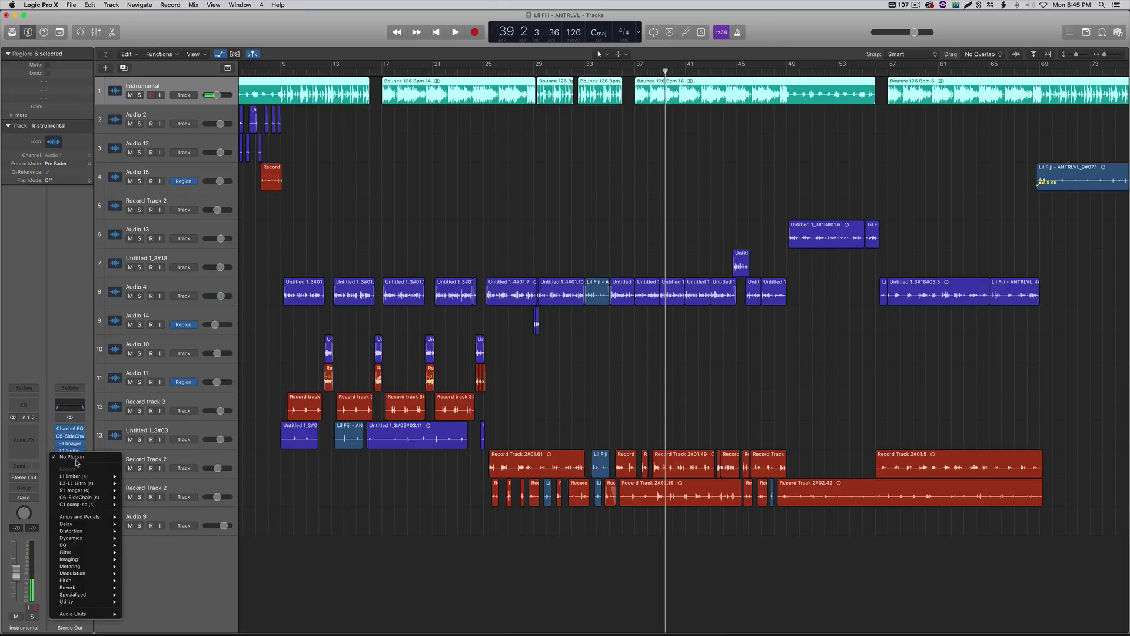
mouse_move(83, 576)
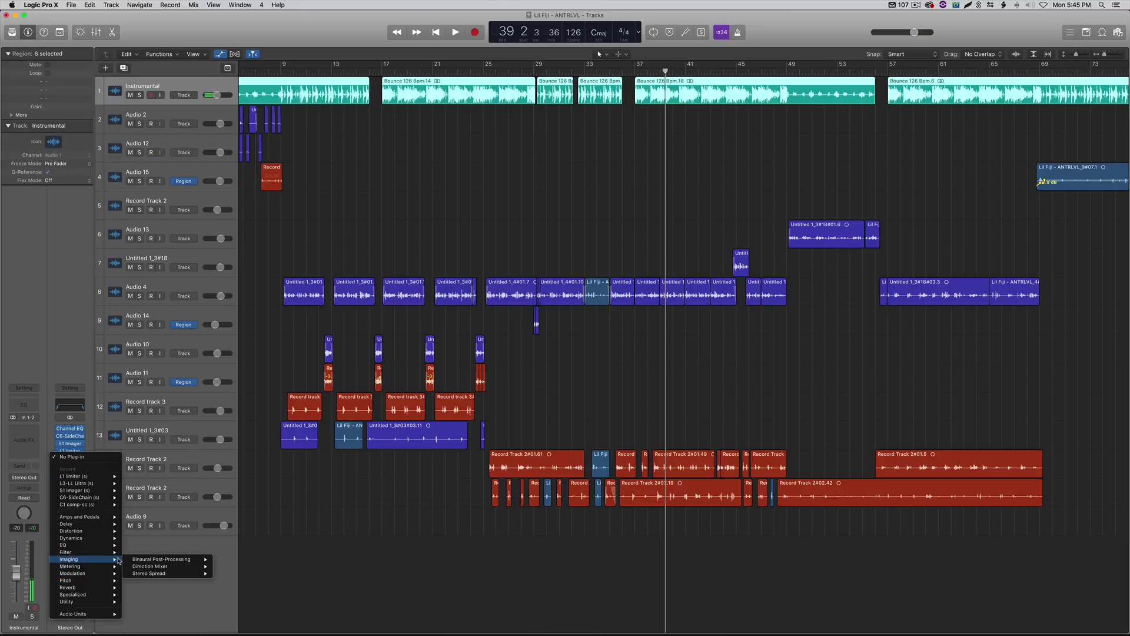
left_click(149, 574)
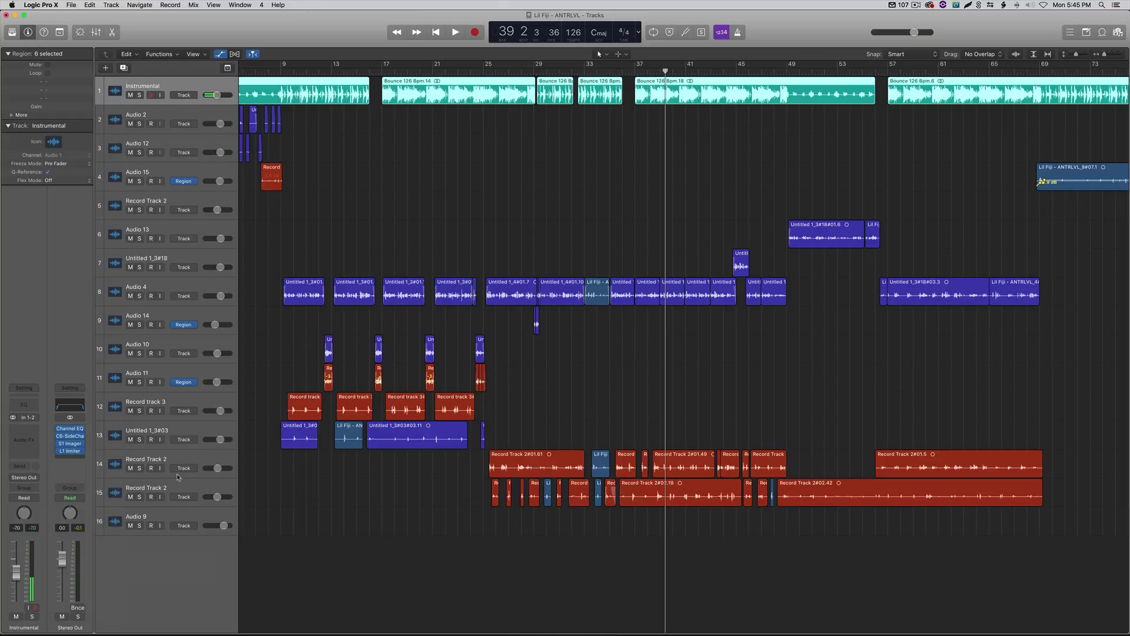
left_click_drag(66, 39, 192, 273)
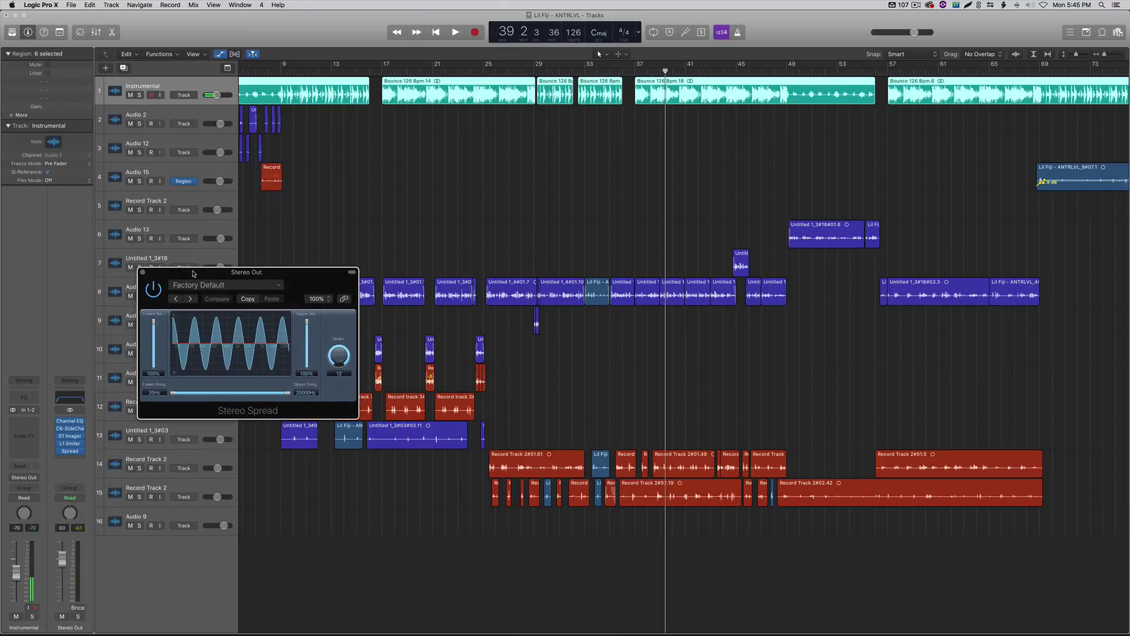
left_click(226, 286)
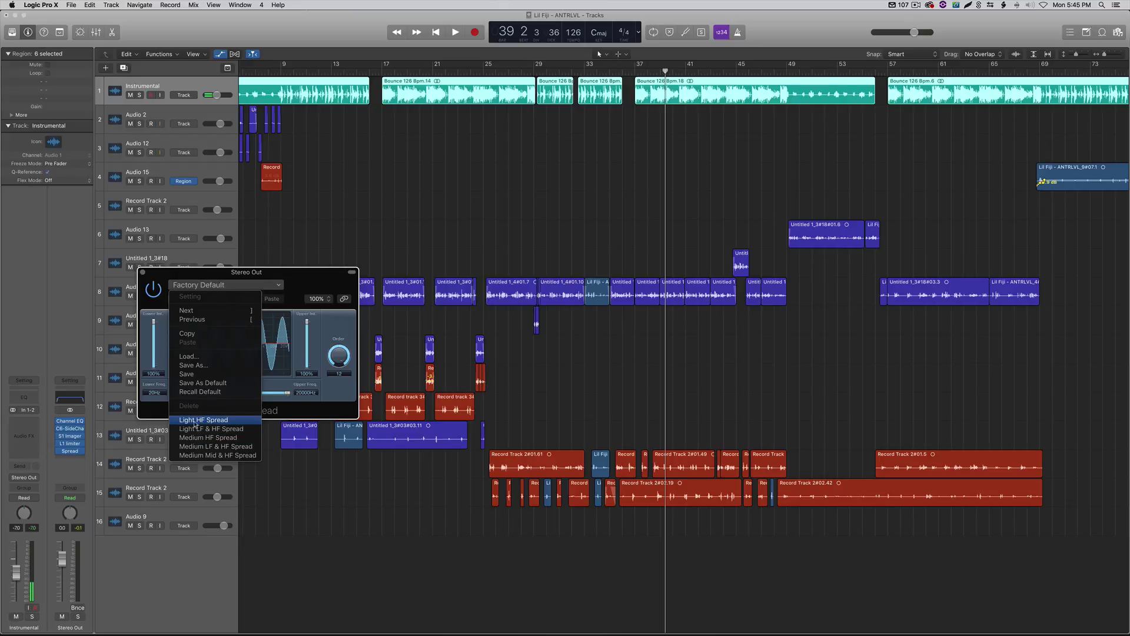
left_click(212, 420)
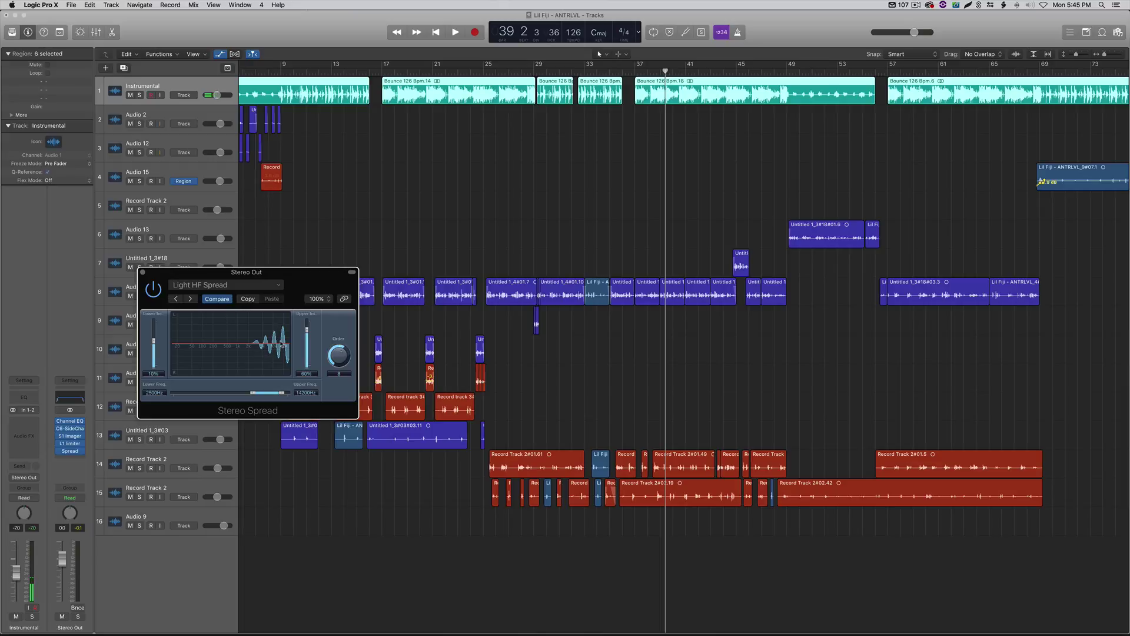
left_click(142, 274)
Play the full mix through the mastering chain with the Instrumental regions deselected to judge the sound
key("space")
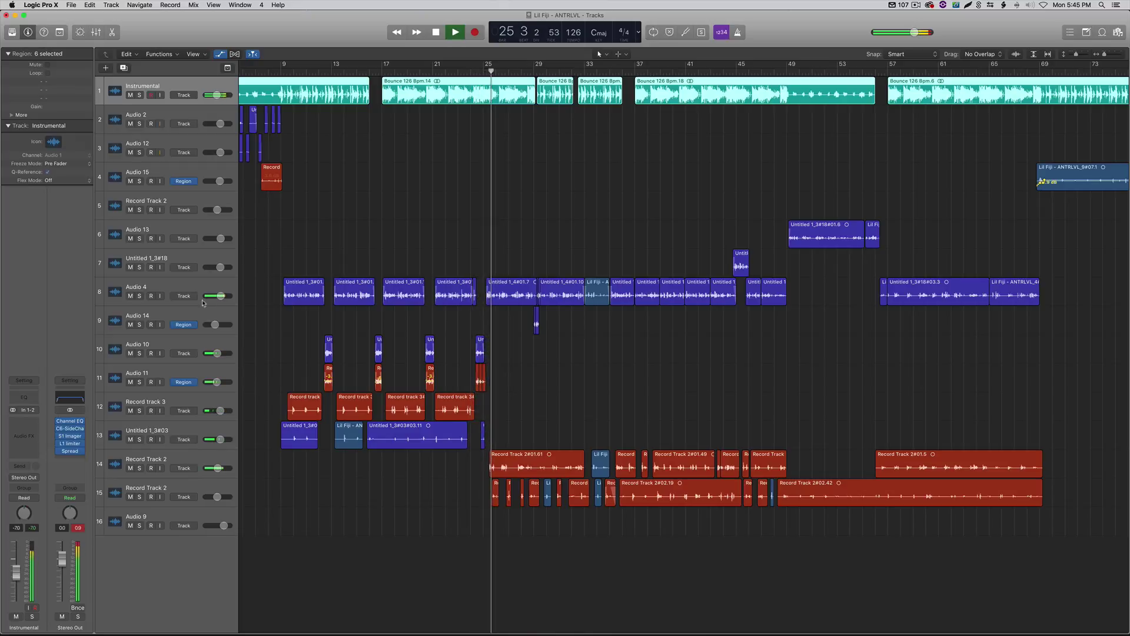
left_click(267, 279)
left_click(319, 253)
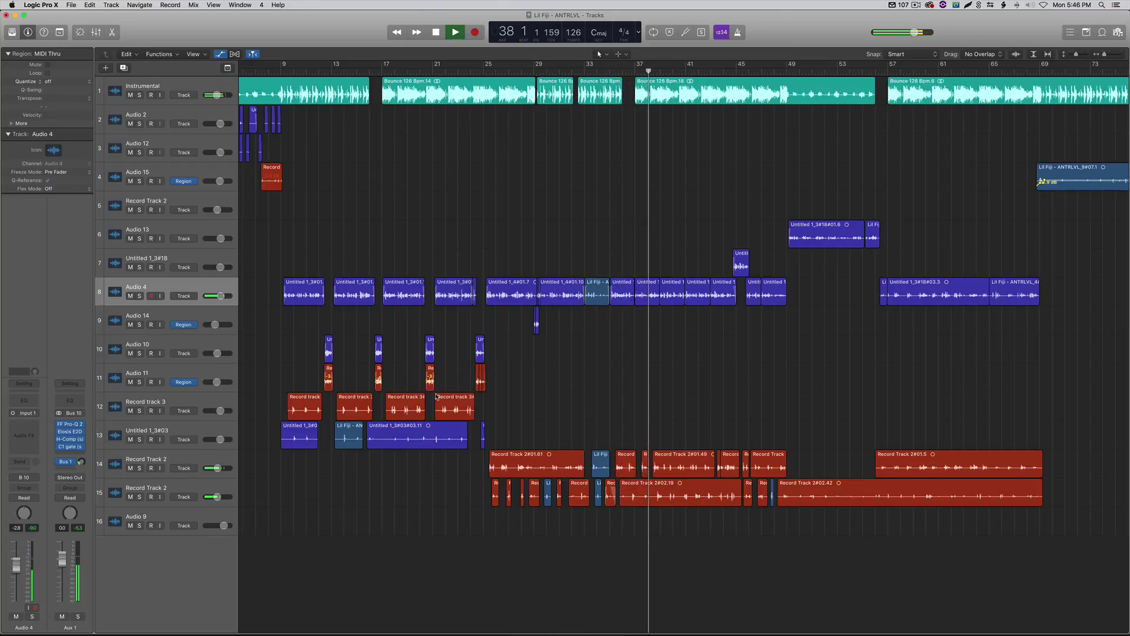
key("space")
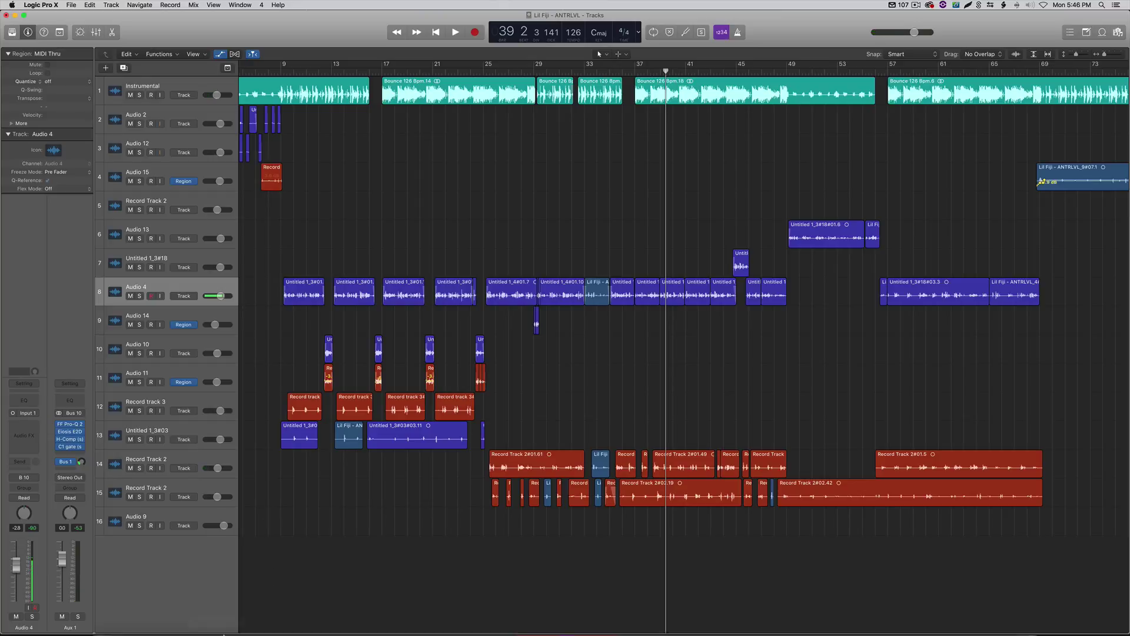
Switch to Finder and preview the Lil Fiji - FENDI FACE mp3 on the Desktop as a reference, and return to Logic Pro X
mouse_move(168, 629)
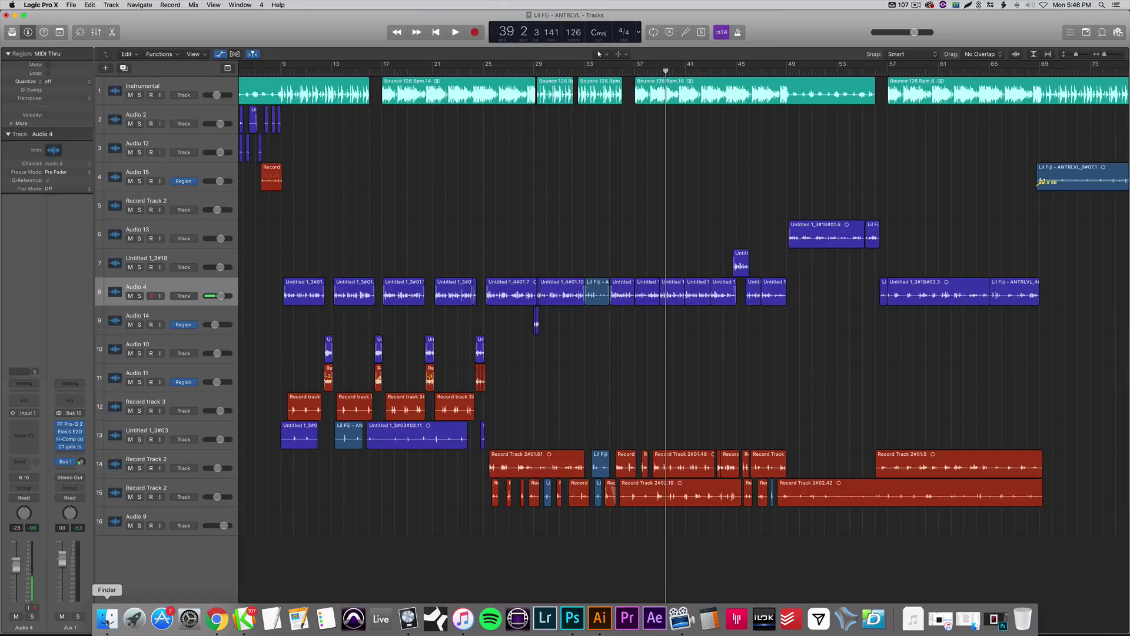
left_click(107, 618)
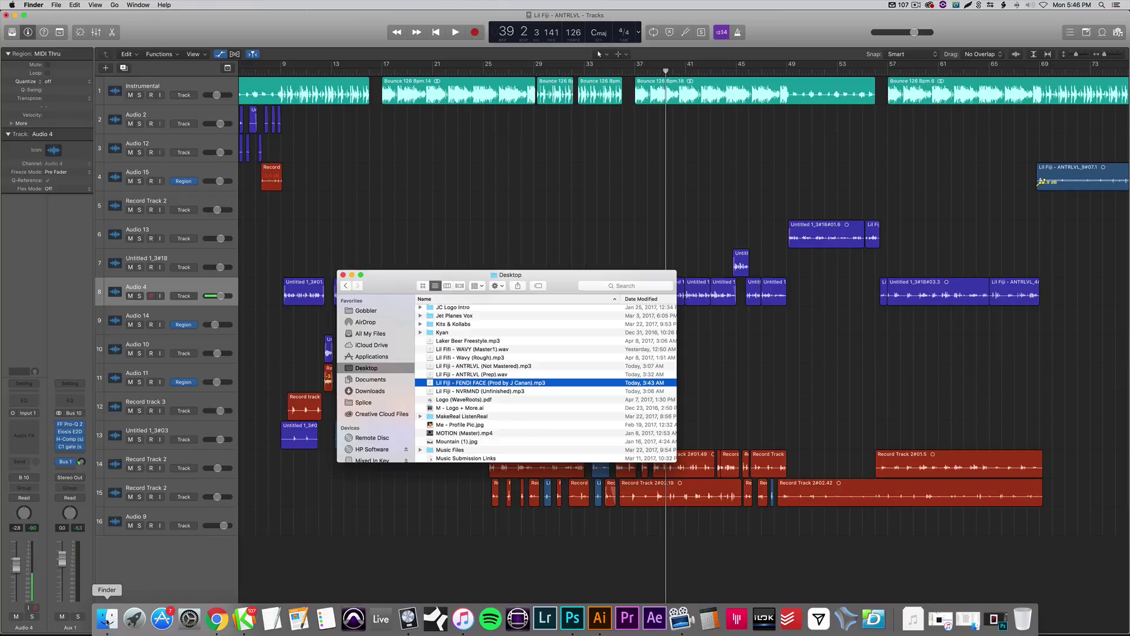
left_click(445, 377)
left_click(445, 382)
key("space")
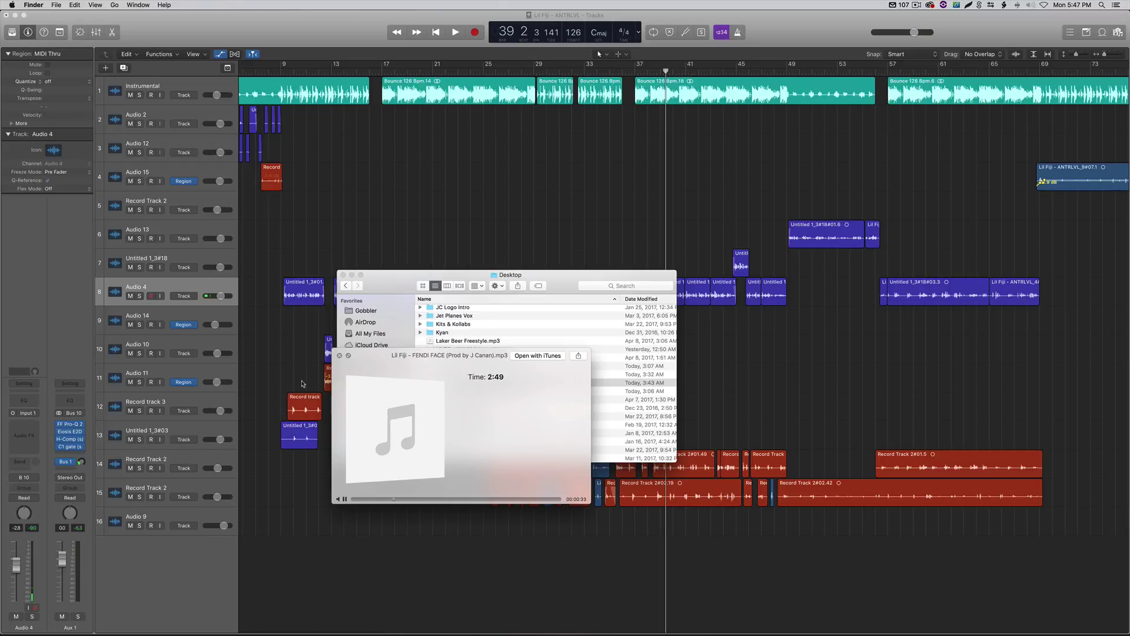
key("space")
left_click(277, 200)
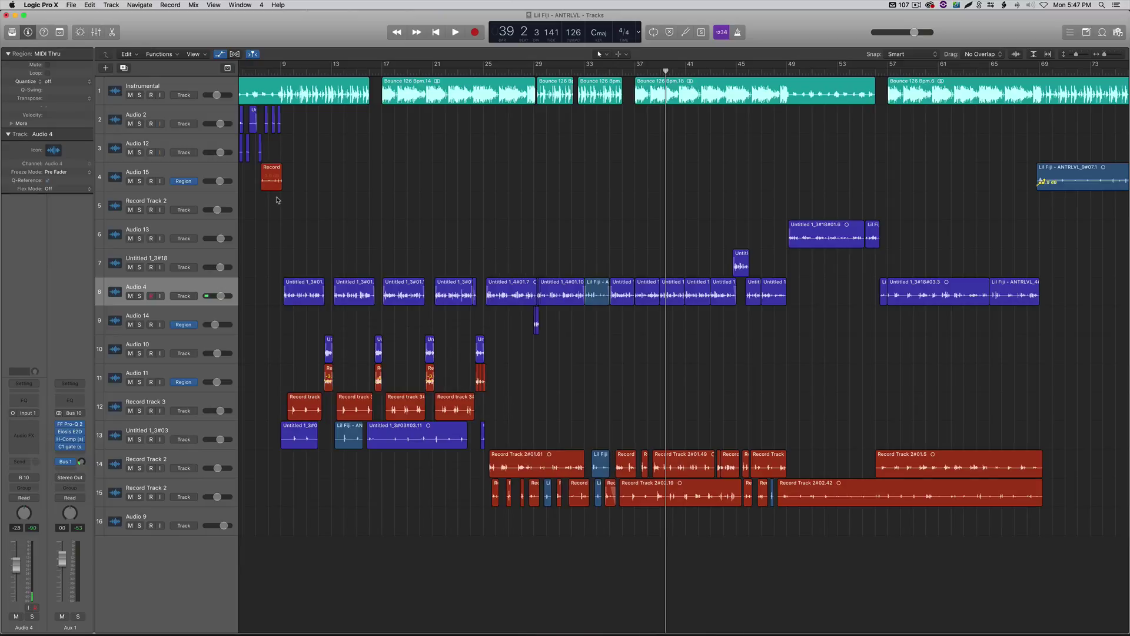
Lower the L1 limiter's threshold slightly further on Stereo Out during playback, close its window and replay the mix from about bar 9
left_click(277, 71)
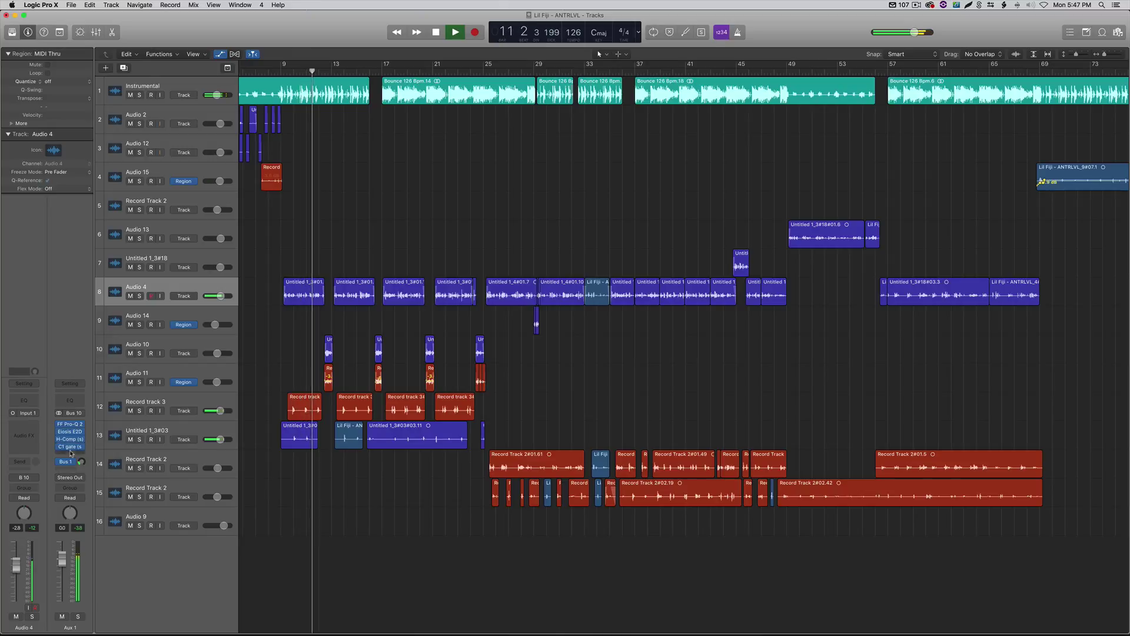
left_click(177, 99)
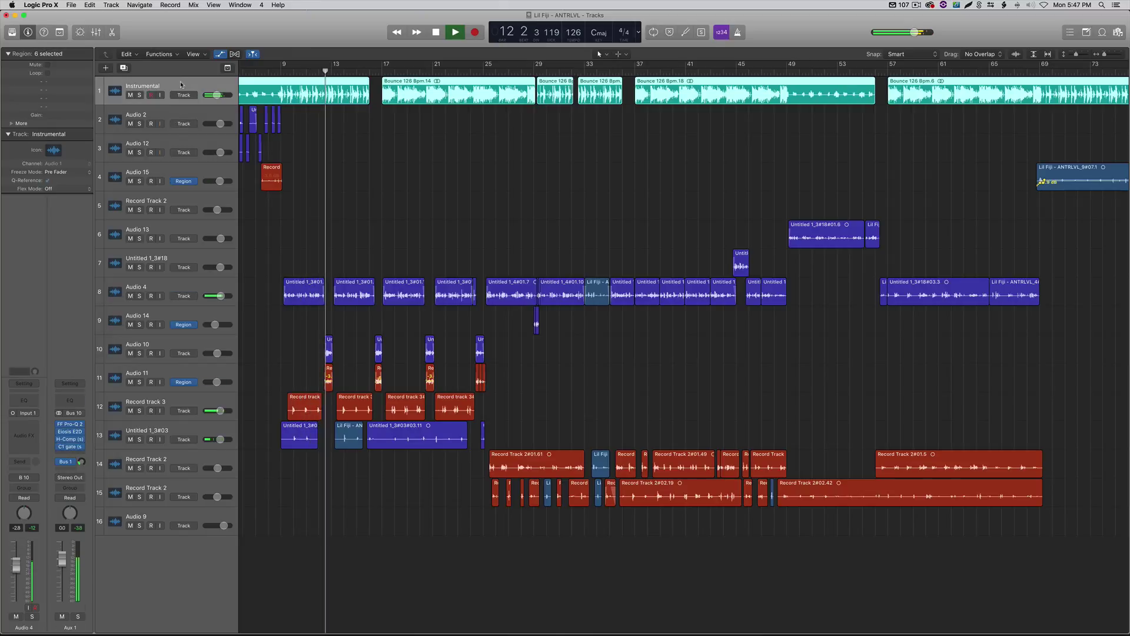
left_click(71, 444)
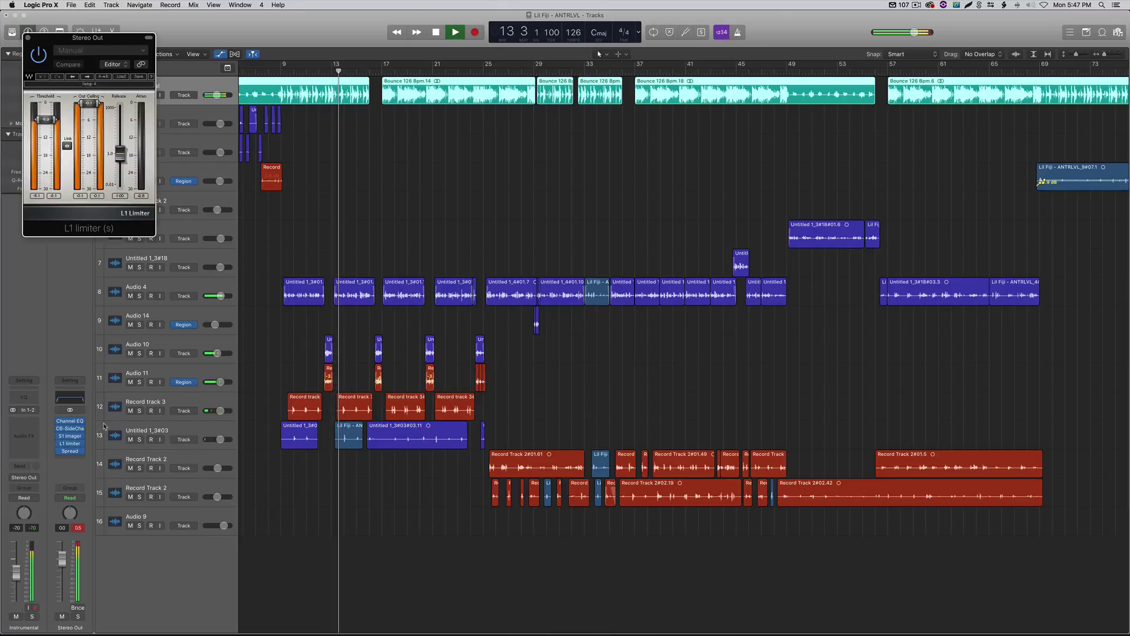
left_click_drag(46, 119, 46, 120)
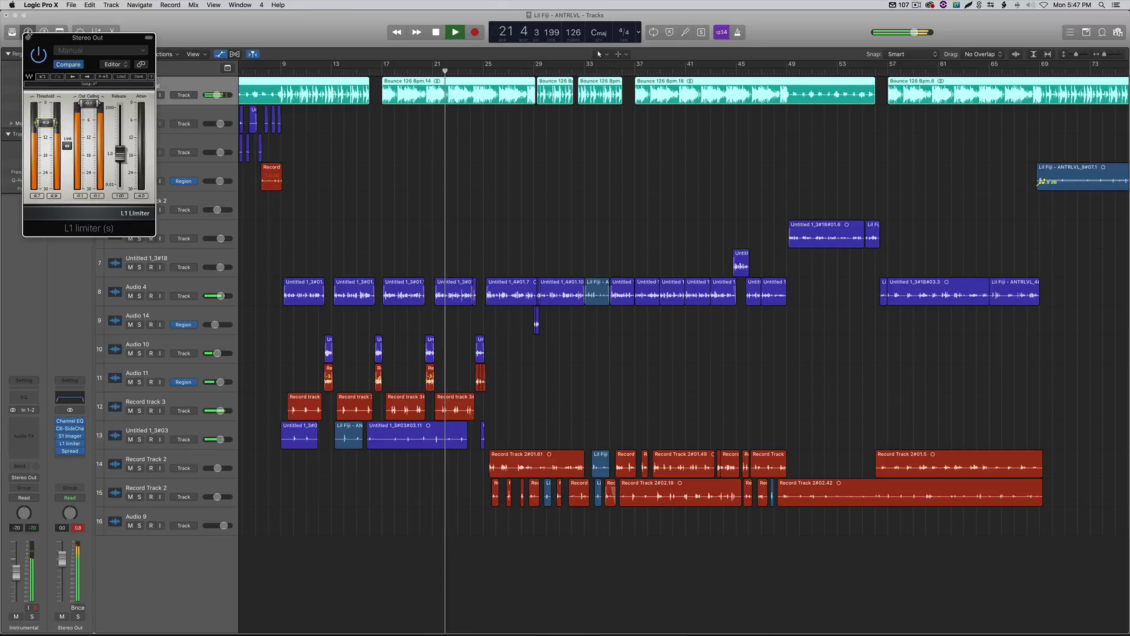
left_click(27, 37)
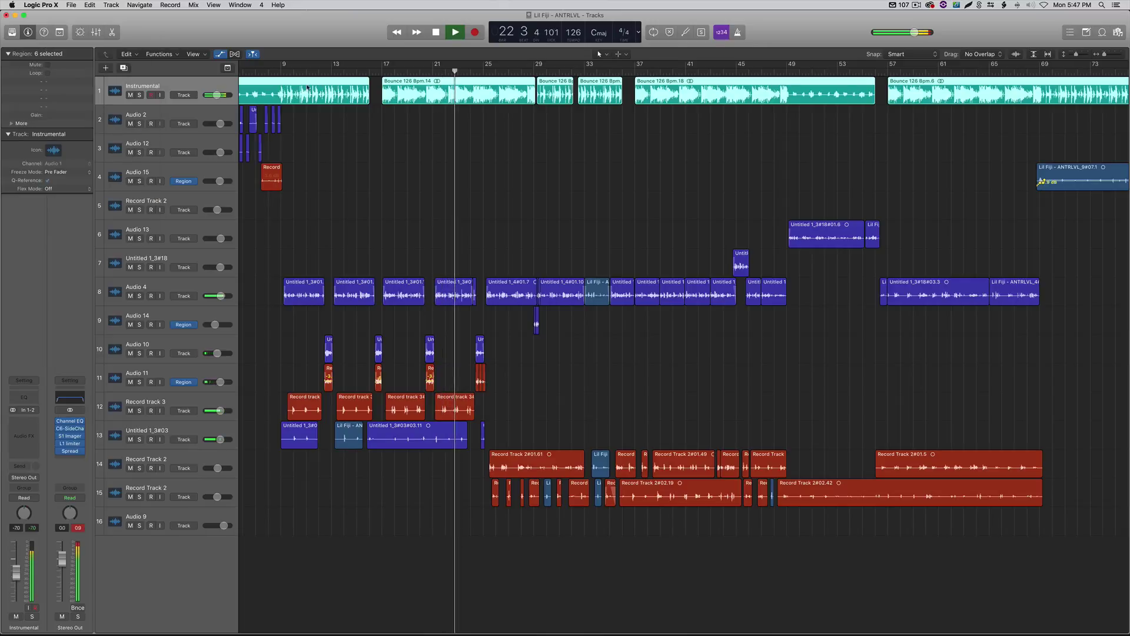
left_click(280, 71)
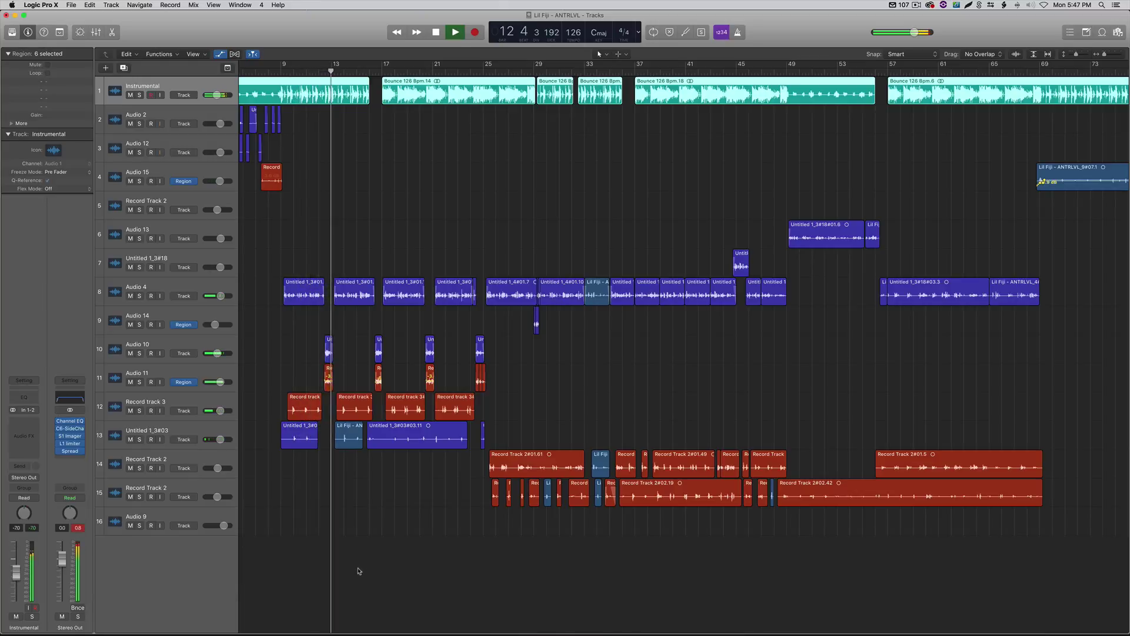
Stop playback, switch to Finder and preview the FENDI FACE mp3 on the Desktop again, skipping a little way into the track
key("space")
mouse_move(189, 624)
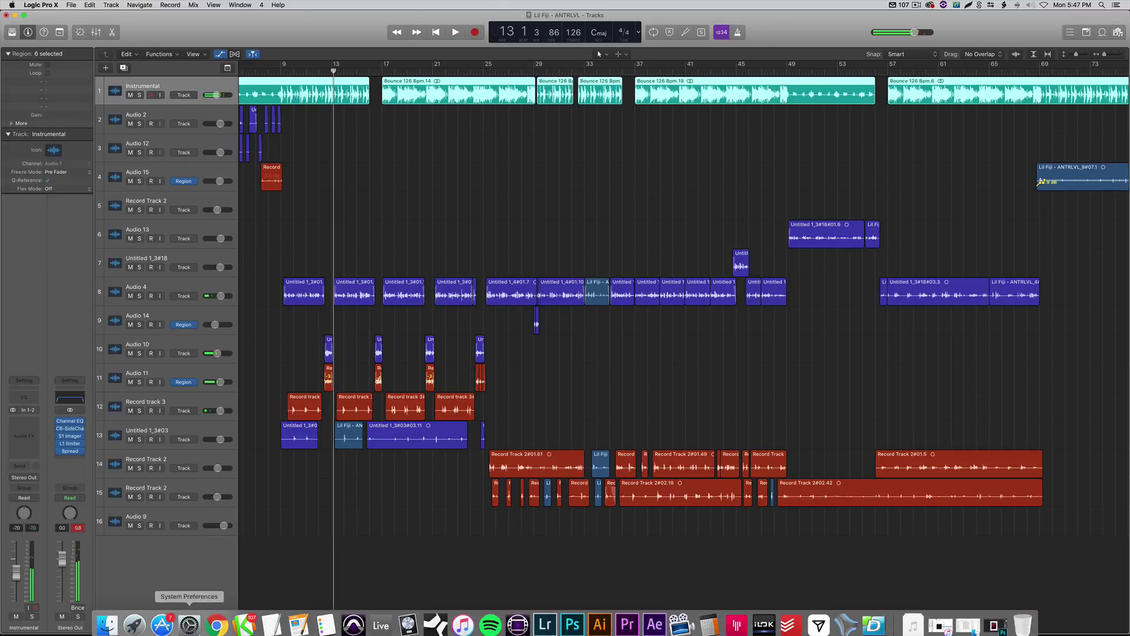
left_click(107, 624)
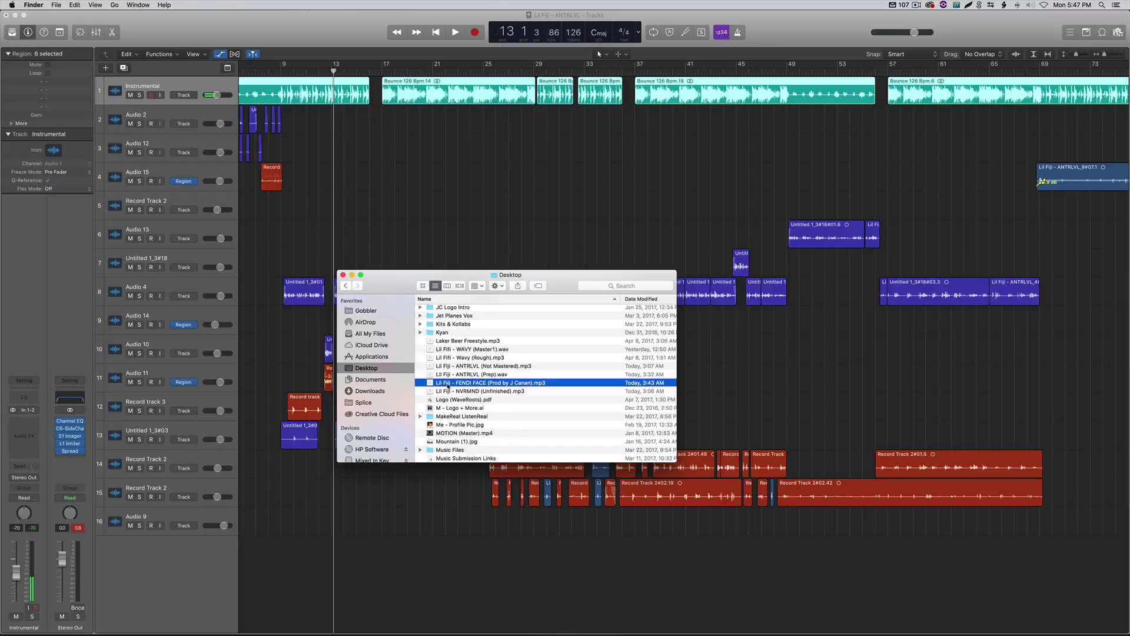
key("space")
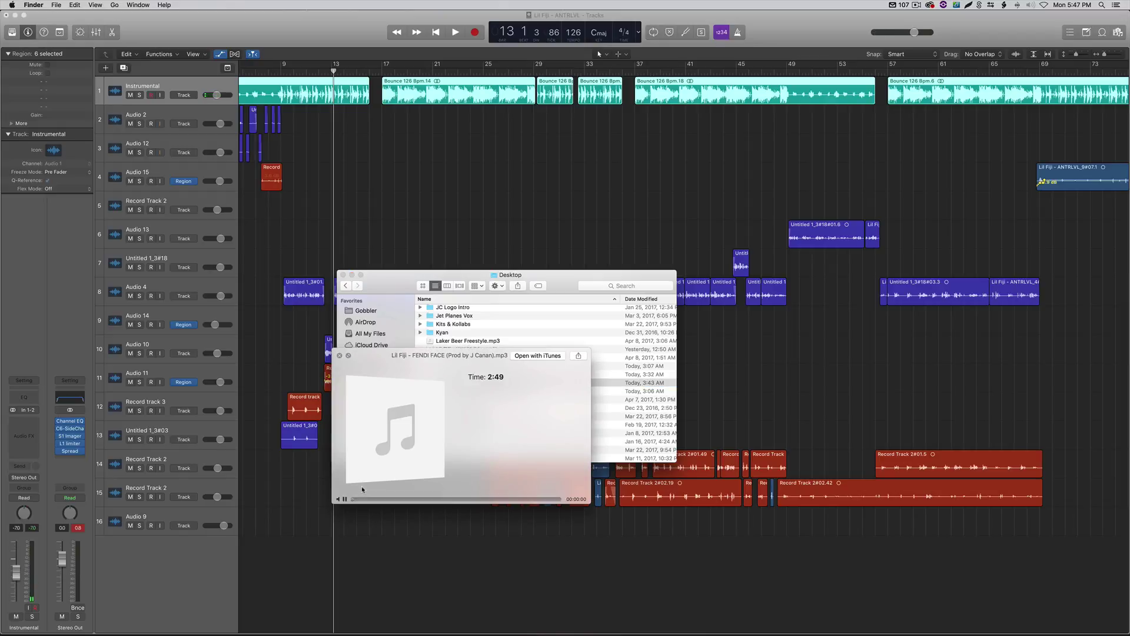
left_click_drag(366, 500, 374, 501)
key("space")
Switch back to Logic Pro X and replay the mastered mix from about bar 13 to compare it with the reference
left_click(371, 247)
key("space")
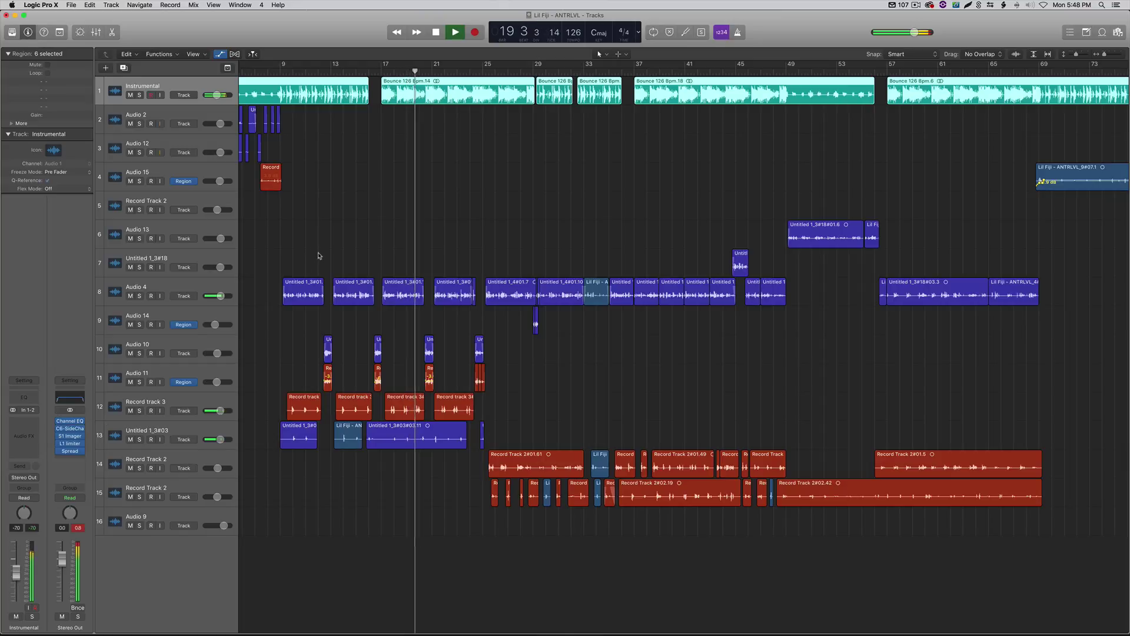
key("space")
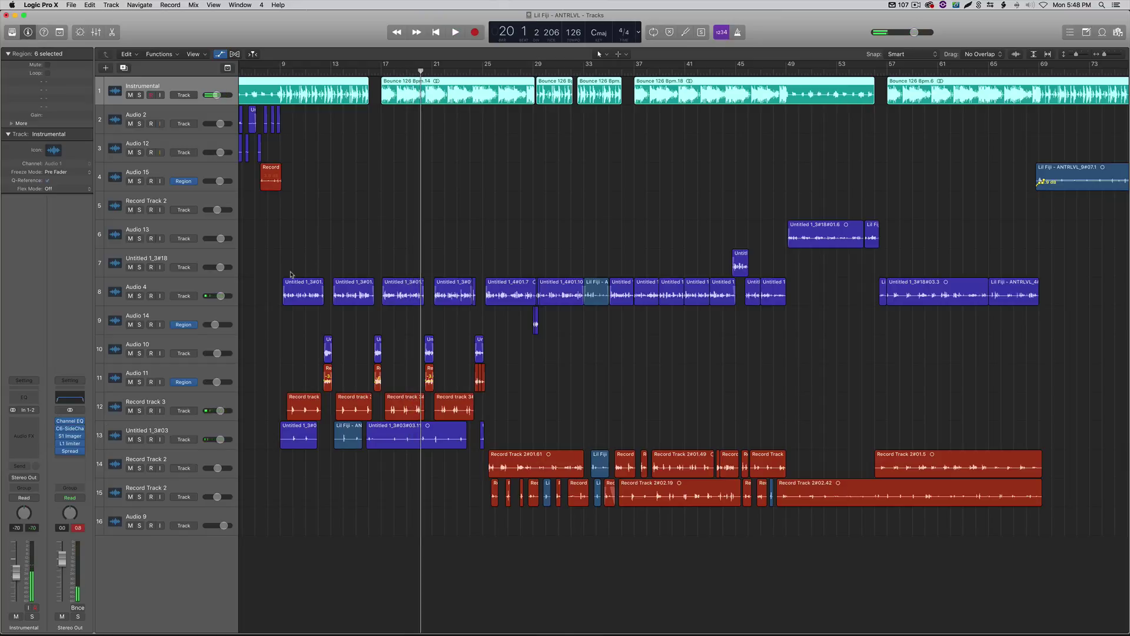
left_click(919, 5)
left_click(106, 620)
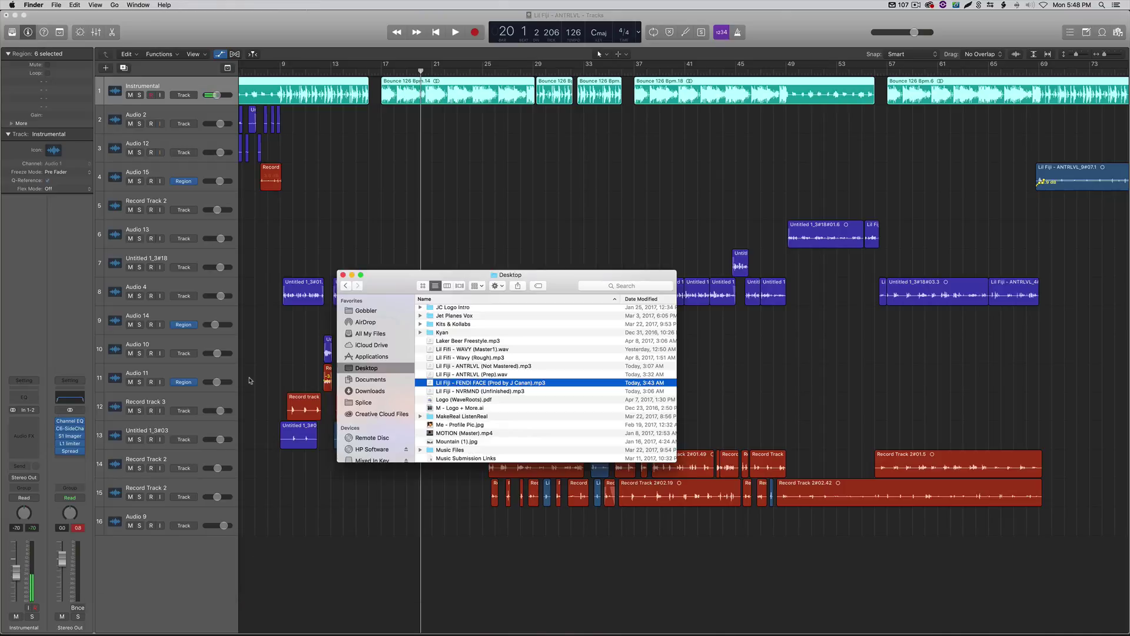
left_click(247, 374)
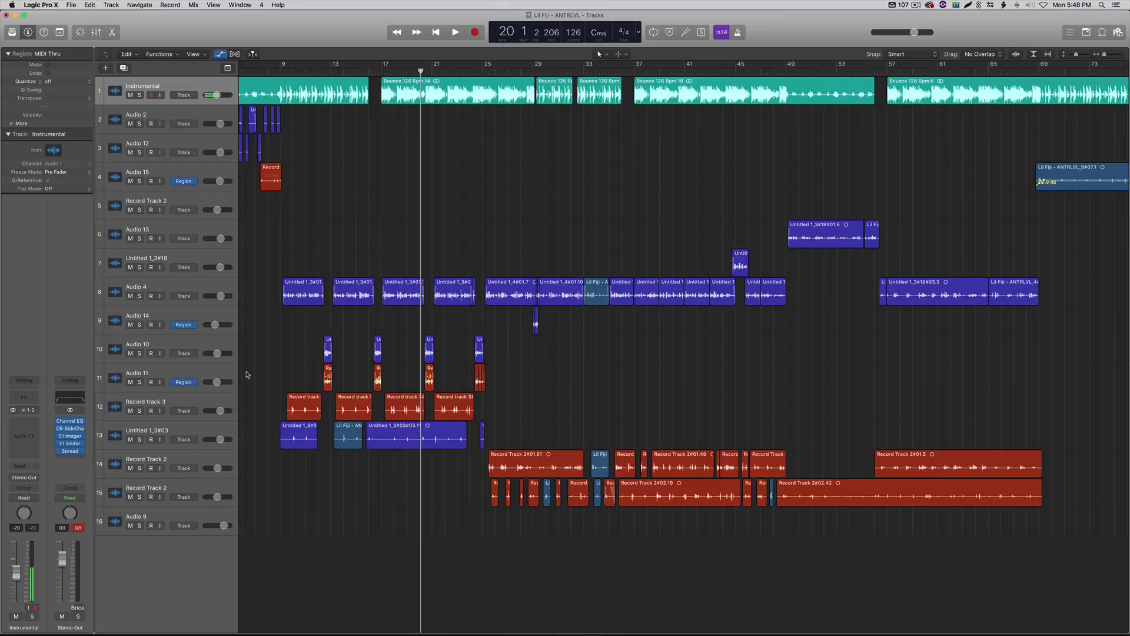